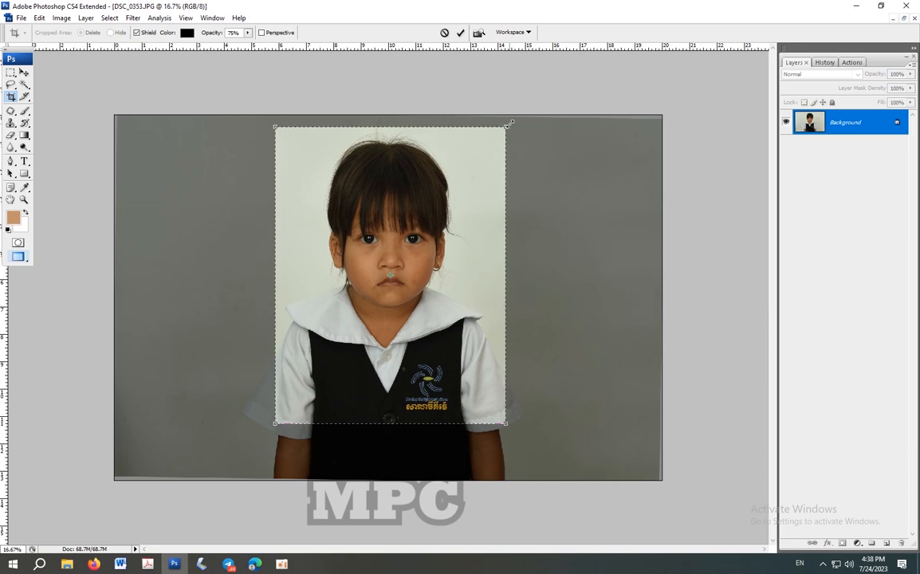
Crop the photo around the girl's head and chest, and brighten it with Curves at input 88, output 105.
key("Right")
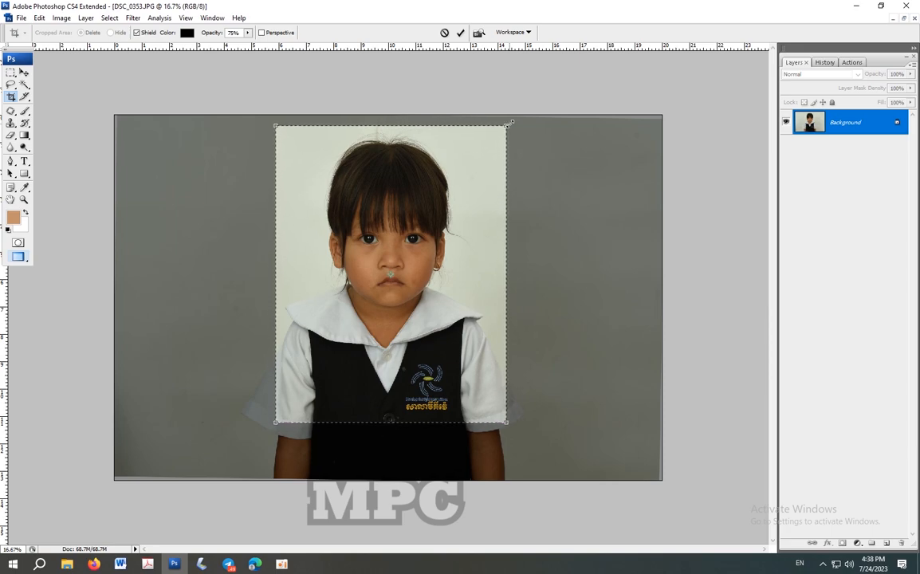
key("Return")
key("ctrl+m")
left_click(763, 359)
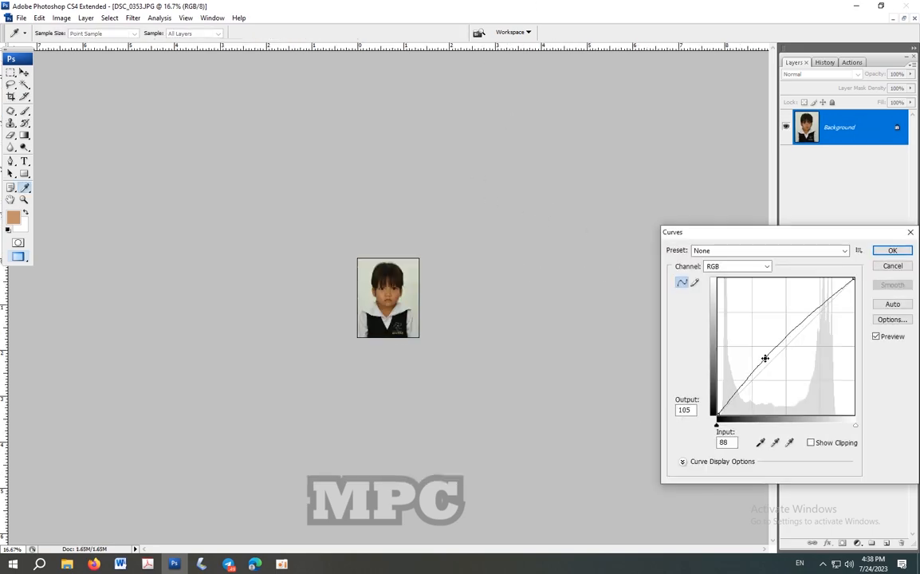
key("Return")
Start extracting the girl from the background by highlighting the left and top edges of her hair with an enlarged highlighter brush.
left_click(377, 303, "ctrl")
left_click(377, 303, "ctrl")
left_click(376, 302, "ctrl")
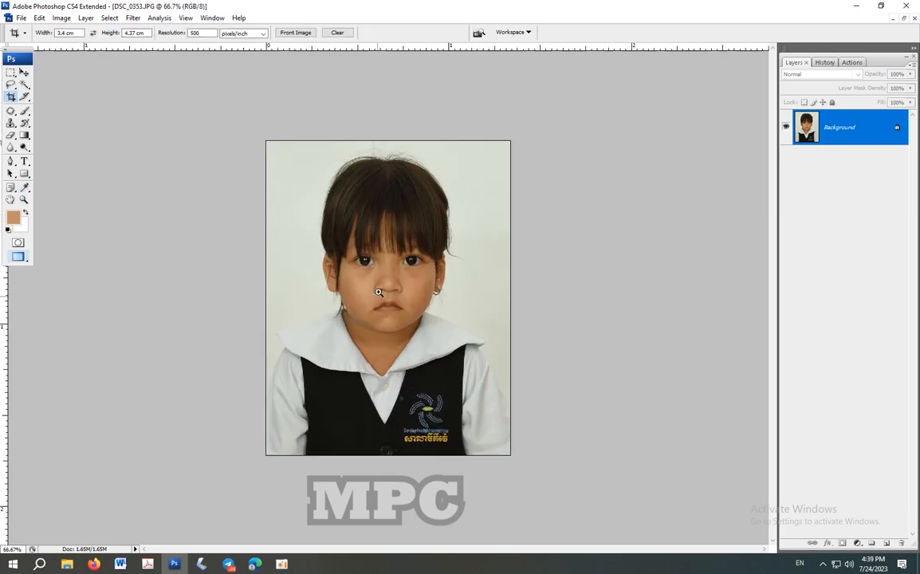
left_click(379, 287, "ctrl")
key("ctrl+alt+x")
left_click(345, 251, "ctrl")
left_click(344, 251, "ctrl")
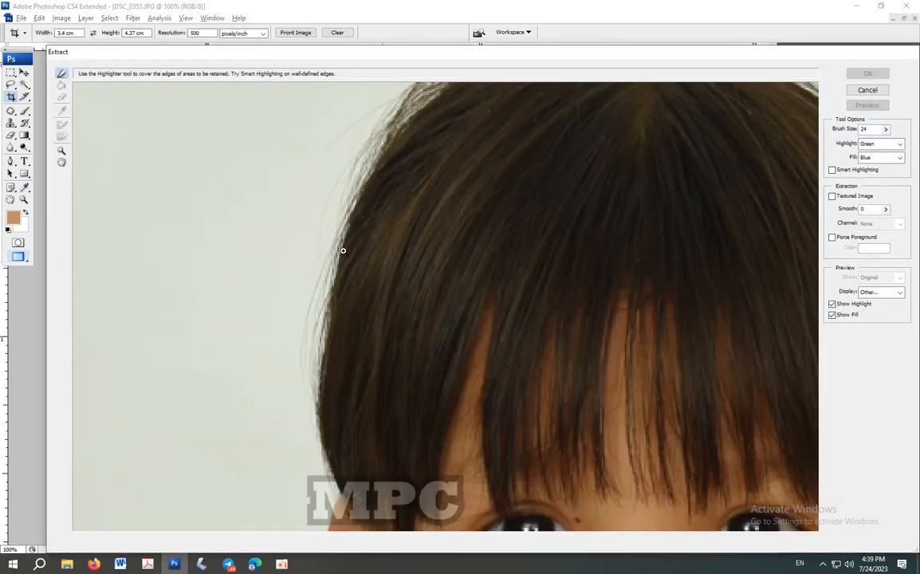
left_click_drag(341, 413, 353, 250)
mouse_move(338, 323)
left_mouse_down()
mouse_move(312, 110)
mouse_move(295, 374)
mouse_move(307, 314)
mouse_move(360, 222)
mouse_move(331, 245)
left_mouse_up()
key("bracketright")
key("bracketright")
key("bracketright")
key("bracketright")
mouse_move(333, 282)
left_mouse_down()
mouse_move(339, 231)
mouse_move(358, 205)
mouse_move(348, 221)
mouse_move(443, 153)
mouse_move(439, 159)
mouse_move(489, 146)
mouse_move(456, 154)
mouse_move(637, 156)
left_mouse_up()
left_click_drag(714, 203, 415, 172)
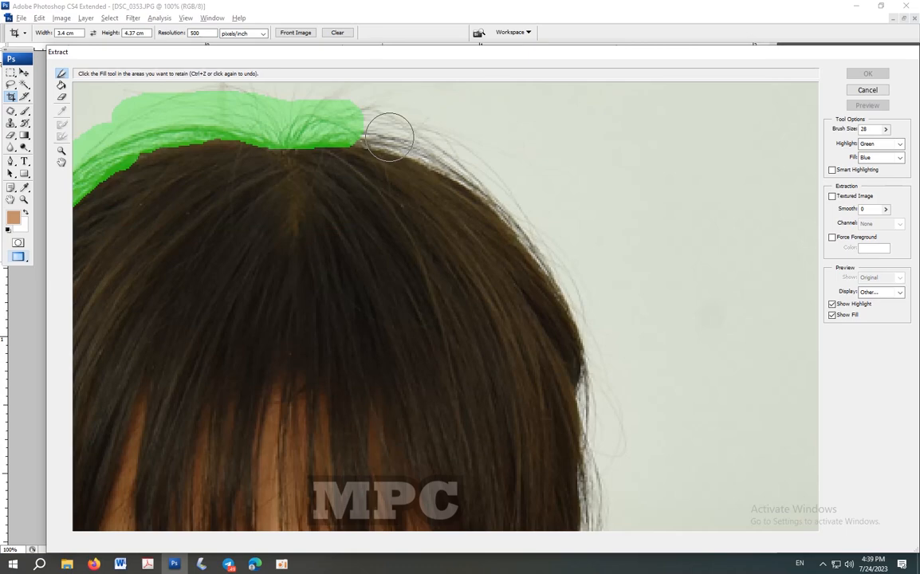
Continue the edge highlight from the crown down the right side of the hair to just above the ear.
mouse_move(359, 127)
left_mouse_down()
mouse_move(439, 149)
mouse_move(482, 175)
mouse_move(539, 233)
mouse_move(600, 341)
mouse_move(598, 396)
mouse_move(607, 206)
mouse_move(597, 196)
mouse_move(598, 346)
mouse_move(602, 307)
left_mouse_up()
key("bracketleft")
key("bracketleft")
key("bracketleft")
key("bracketleft")
key("bracketleft")
key("bracketleft")
key("bracketleft")
key("bracketleft")
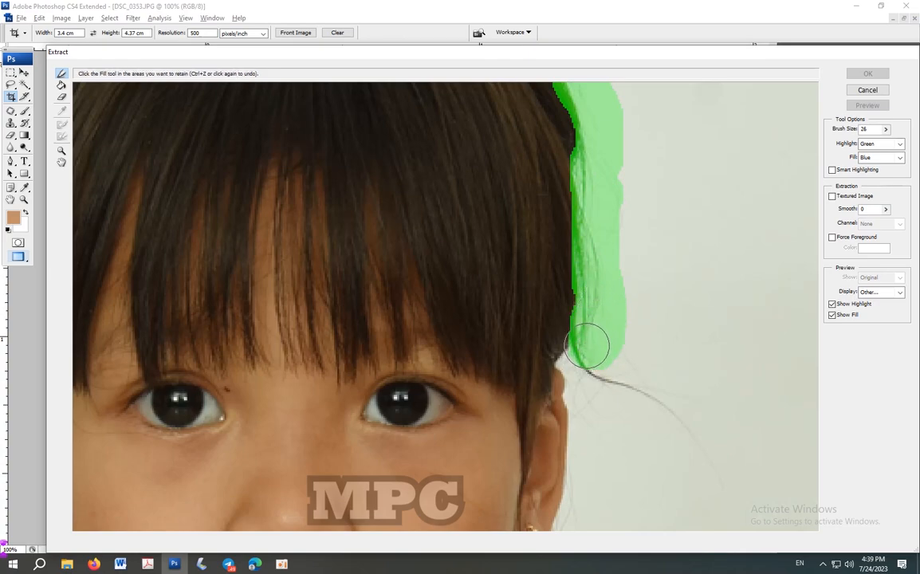
left_click_drag(589, 352, 572, 364)
Reduce the highlighter brush to size 12 and extend the highlight from above the right ear to the image's right edge.
key("bracketleft")
key("bracketleft")
key("bracketleft")
key("bracketleft")
key("bracketleft")
key("bracketleft")
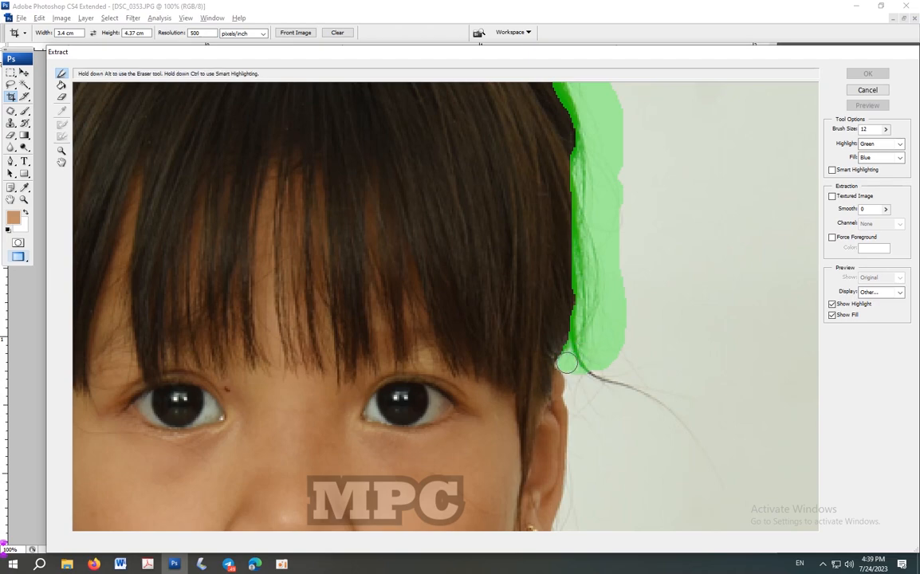
left_click_drag(565, 363, 821, 427)
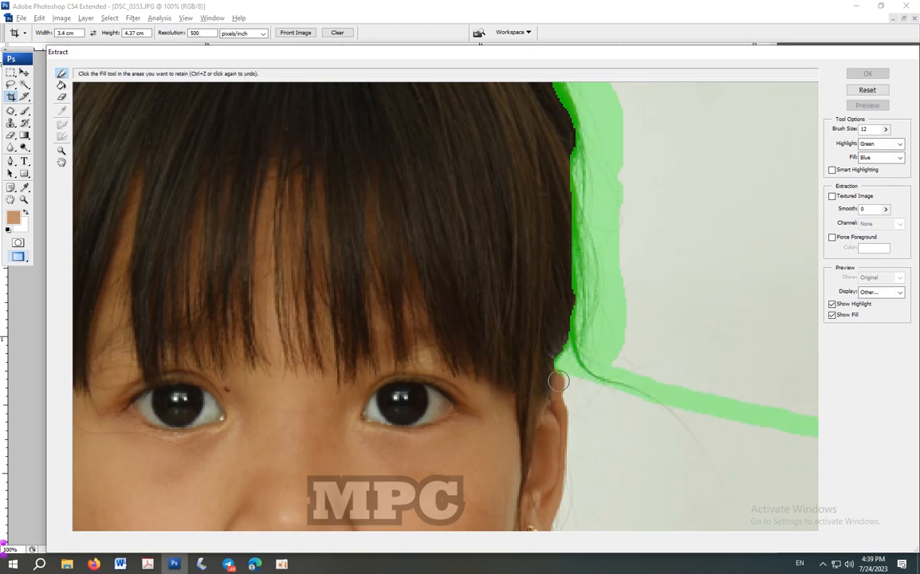
Highlight from the left hair edge to the image's left border, fill the area to retain, and apply the extraction.
key("ctrl+minus")
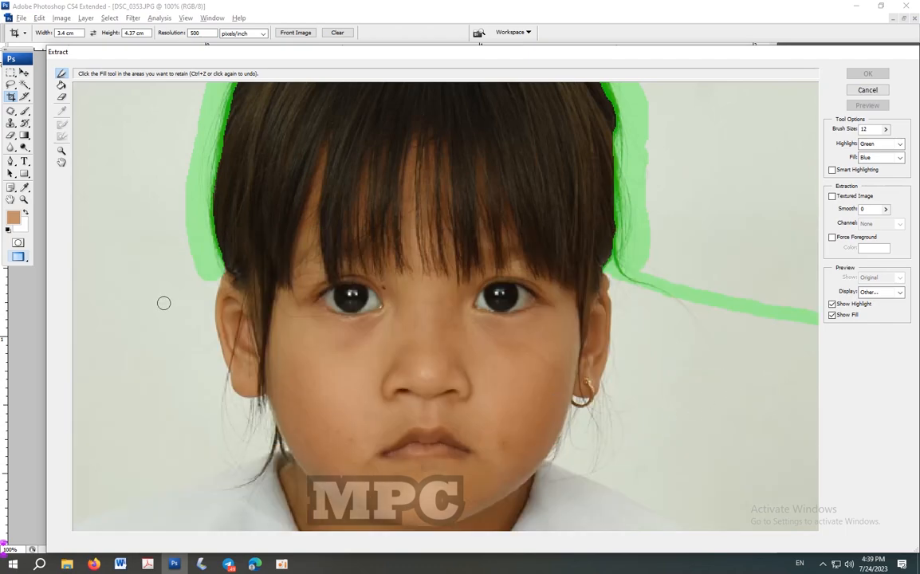
left_click_drag(209, 274, 70, 351)
left_click(61, 84)
left_click(442, 199)
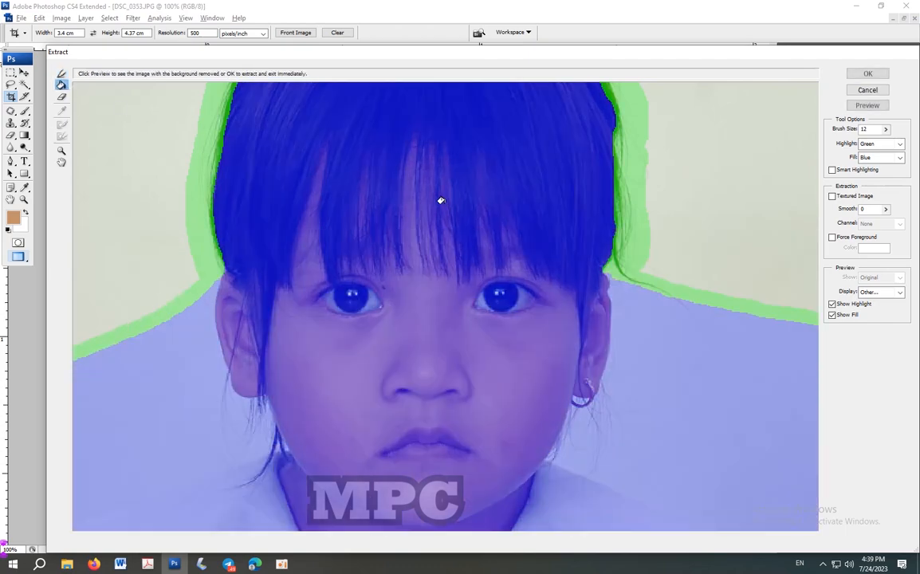
left_click(868, 74)
Switch to full-screen view and start a Pen path outside the left image edge, running up along the left sleeve.
left_click(10, 161)
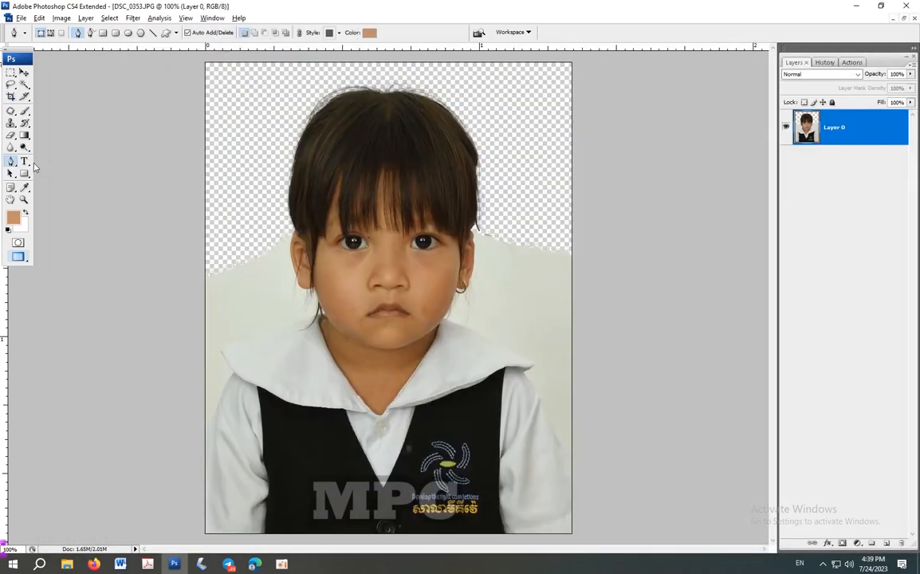
key("f")
left_click_drag(368, 421, 379, 288)
key("ctrl+plus")
key("ctrl+plus")
key("ctrl+plus")
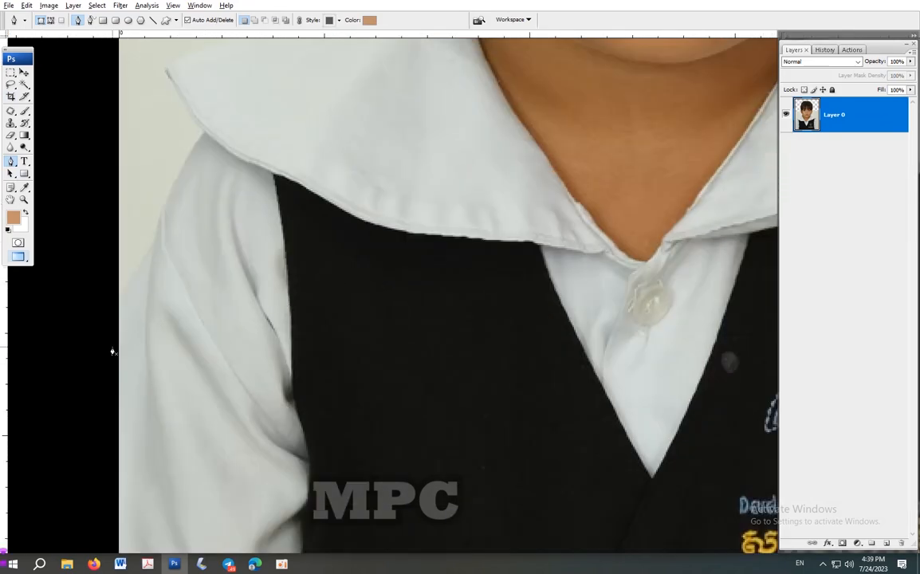
left_click(111, 341)
left_click(138, 262)
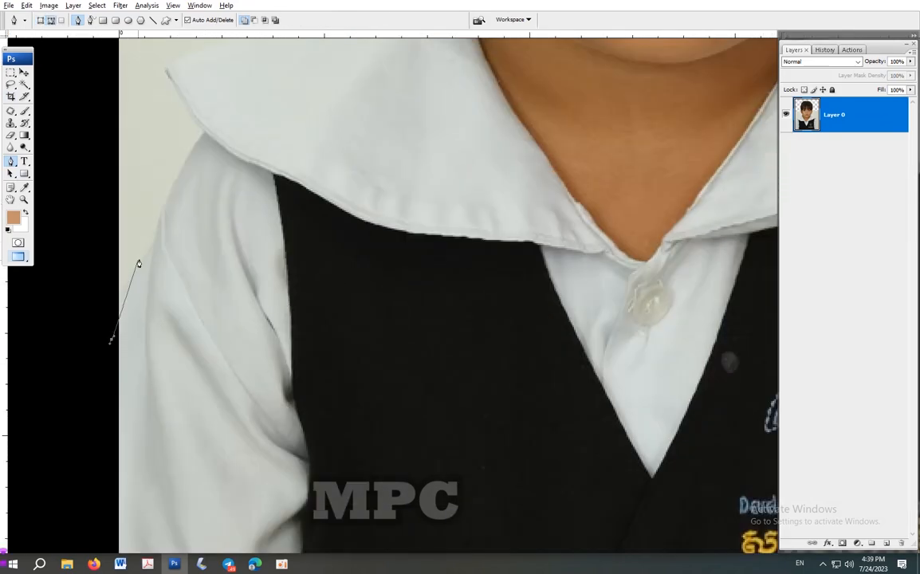
left_click(166, 223, "ctrl")
left_click(170, 191)
left_click(186, 161)
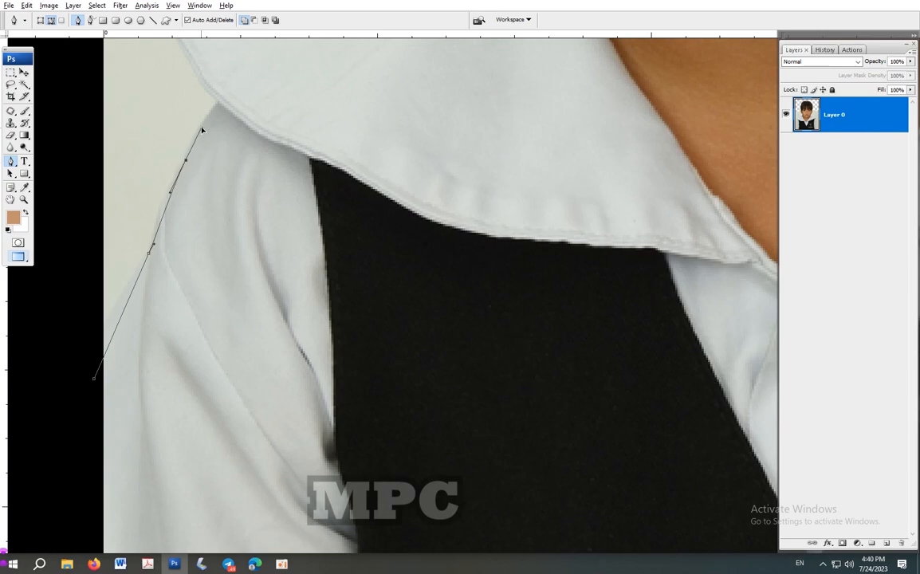
Undo the last path point and retrace the curve along the upper left sleeve to where it meets the collar.
key("ctrl+z")
left_click_drag(191, 148, 197, 136)
left_click_drag(181, 167, 182, 171)
left_click_drag(199, 137, 193, 143)
left_click_drag(166, 210, 165, 205)
left_click_drag(206, 125, 202, 235)
scroll(219, 213, "up", 1)
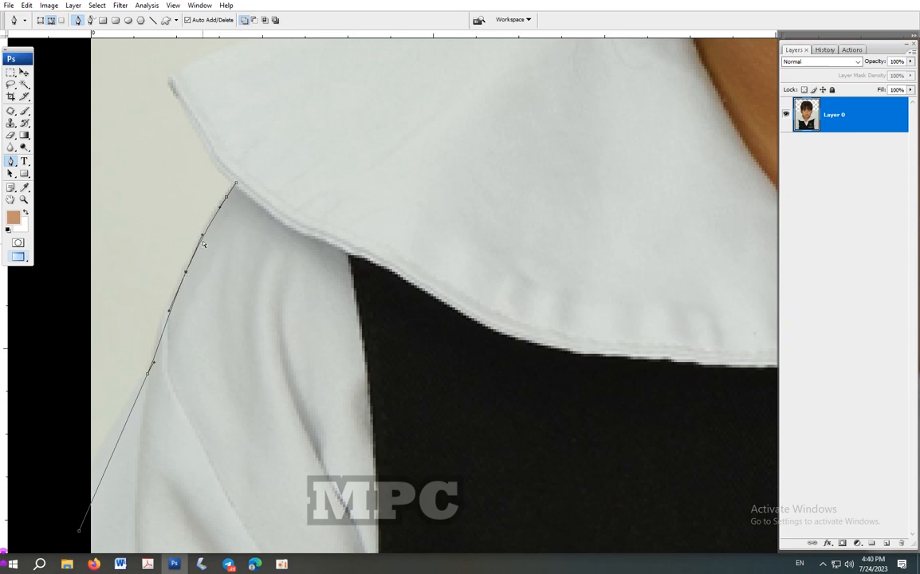
Trace the path around the left collar tip and along the collar's upper edge toward the neck.
left_click_drag(246, 170, 292, 289)
scroll(291, 290, "up", 1)
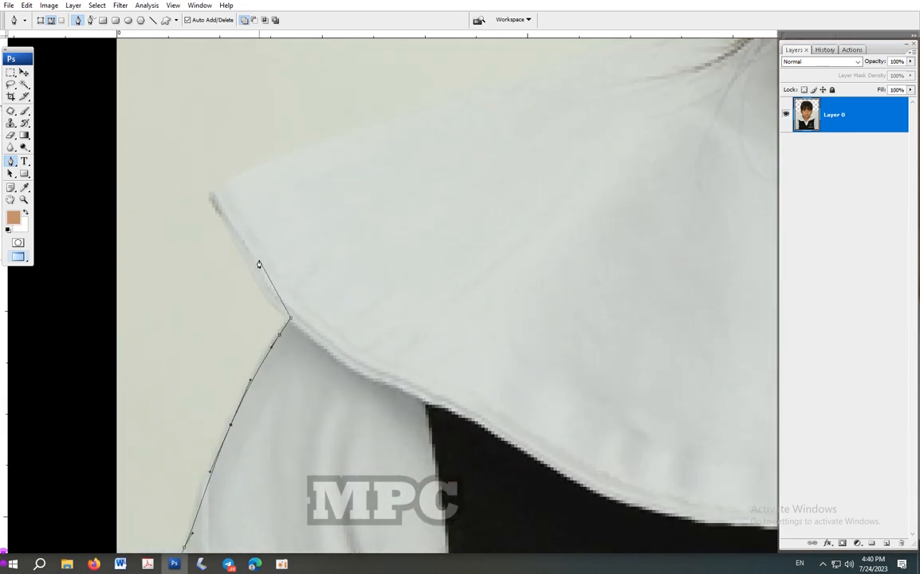
left_click(245, 258)
left_click_drag(245, 258, 171, 250)
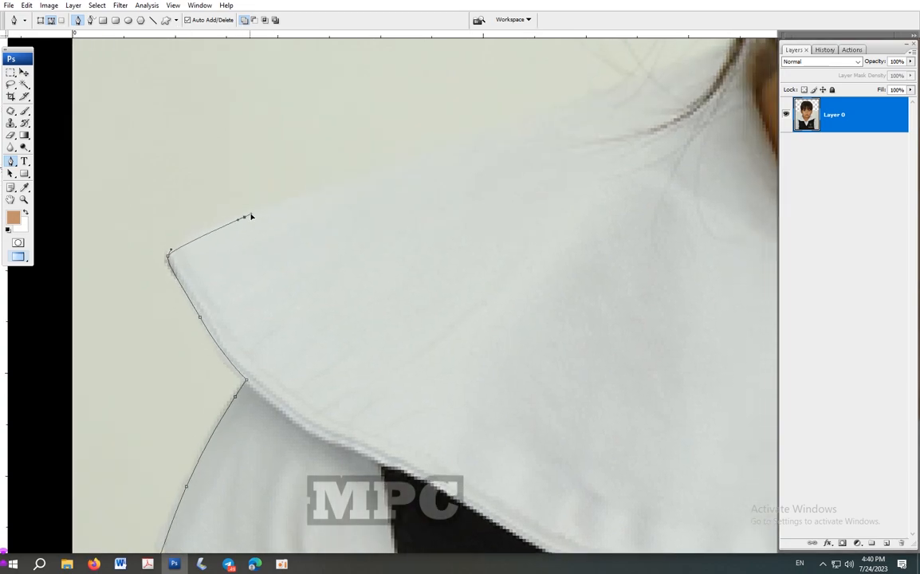
left_click_drag(244, 216, 276, 208)
left_click_drag(404, 161, 371, 178)
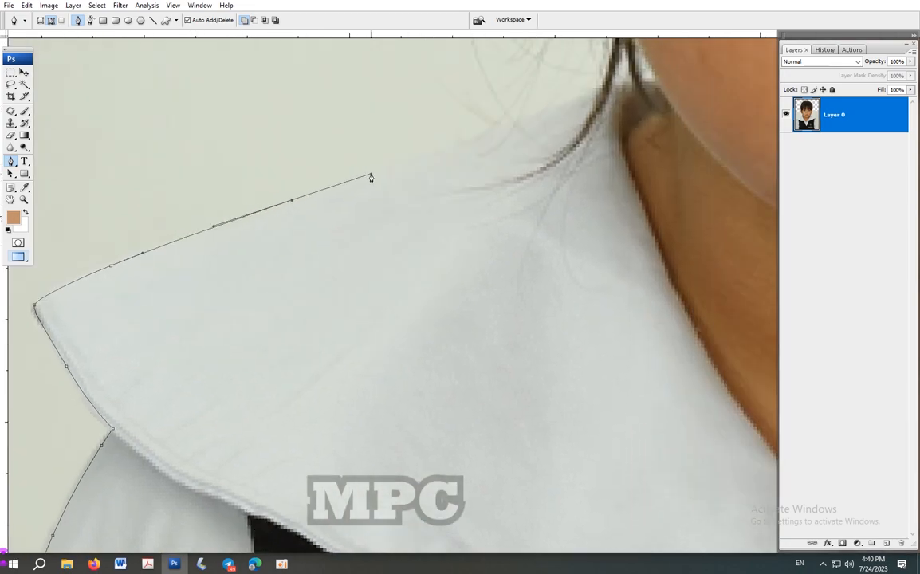
left_click_drag(478, 144, 385, 152)
Trace the path up the hair strand beside the neck, along the jaw and around the strands below the left earlobe.
left_click_drag(450, 127, 278, 251)
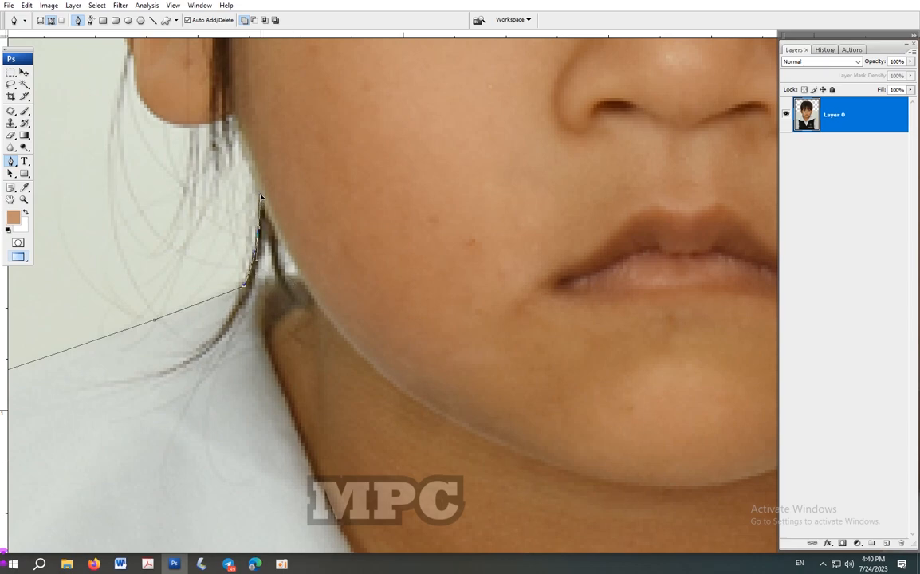
left_click(259, 188)
left_click_drag(241, 142, 284, 262)
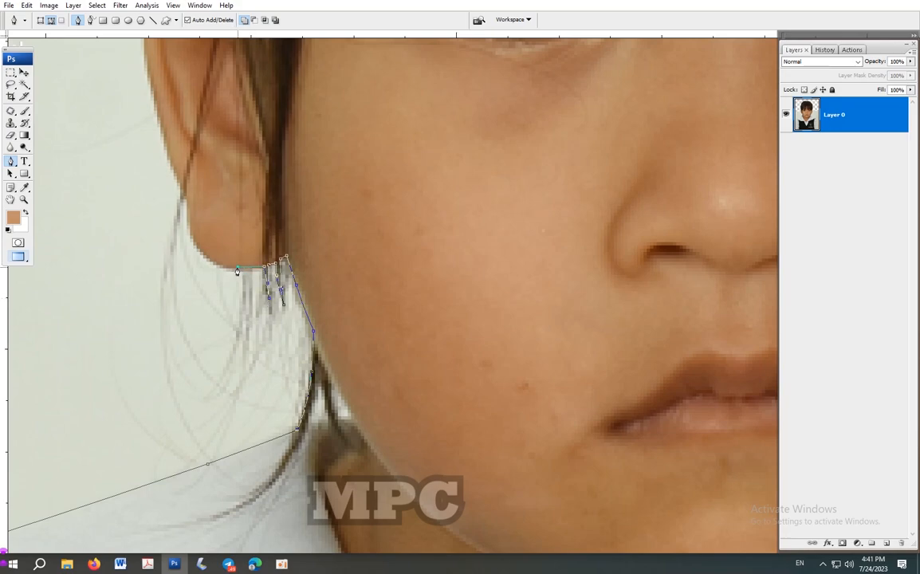
Trace the path around the left earlobe and up the outer edge of the ear to the hair.
mouse_move(225, 268)
left_mouse_down()
mouse_move(262, 305)
mouse_move(223, 256)
mouse_move(230, 278)
left_mouse_up()
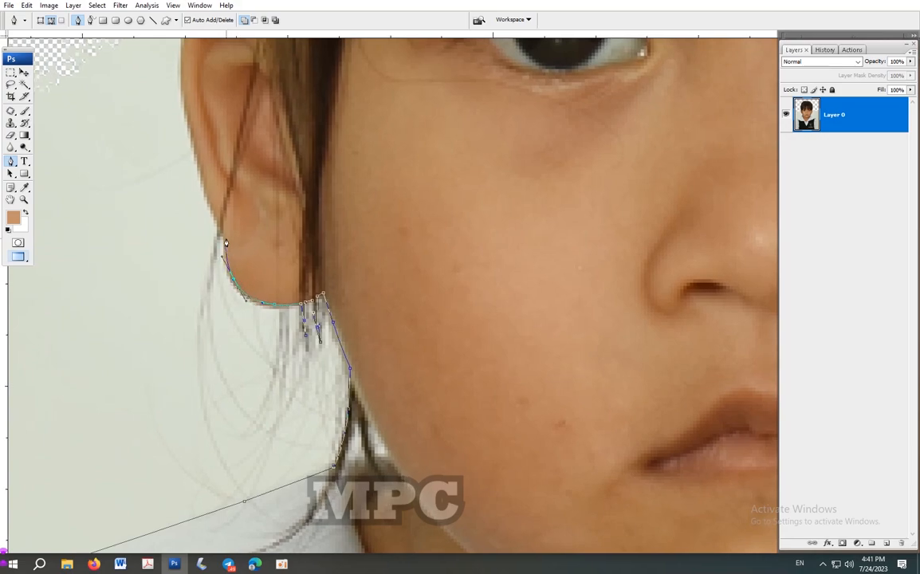
left_click_drag(219, 210, 233, 253)
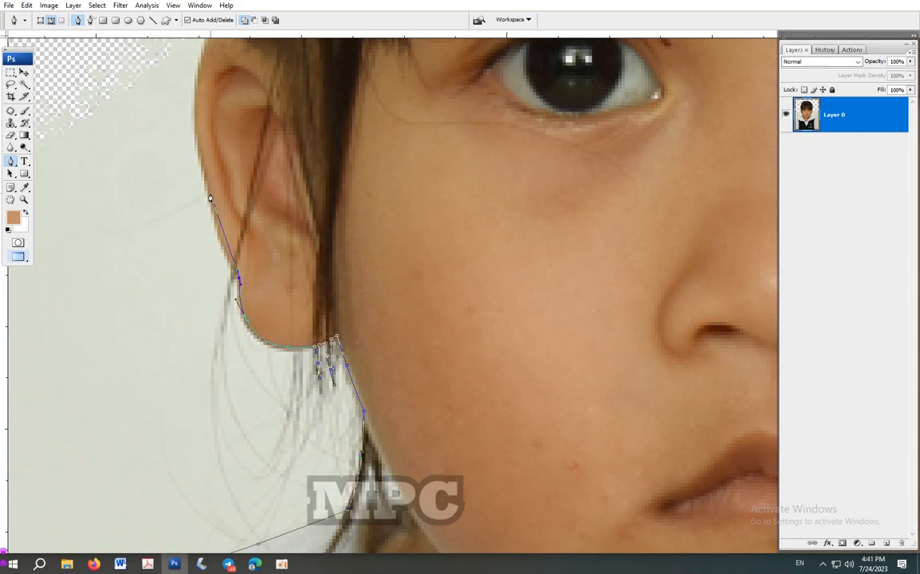
left_click_drag(197, 139, 197, 132)
left_click_drag(211, 193, 207, 191)
left_click_drag(197, 111, 219, 242)
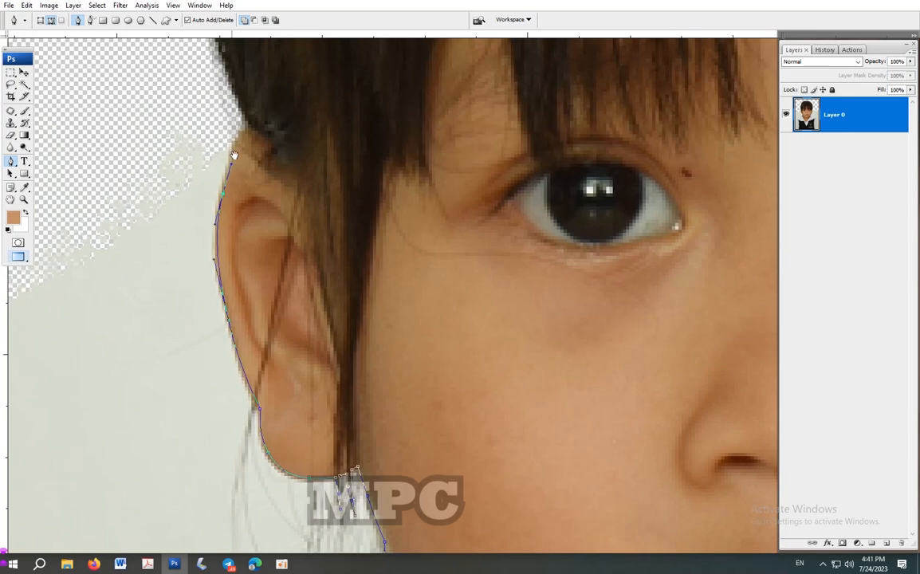
mouse_move(234, 155)
left_mouse_down()
mouse_move(232, 195)
mouse_move(234, 174)
left_mouse_up()
left_click_drag(215, 129, 225, 175)
Continue the path loosely outside the left side of the hair, up and around toward the crown.
left_click_drag(209, 92, 279, 337)
left_click_drag(271, 251, 272, 219)
left_click_drag(256, 232, 232, 423)
left_click_drag(267, 263, 291, 181)
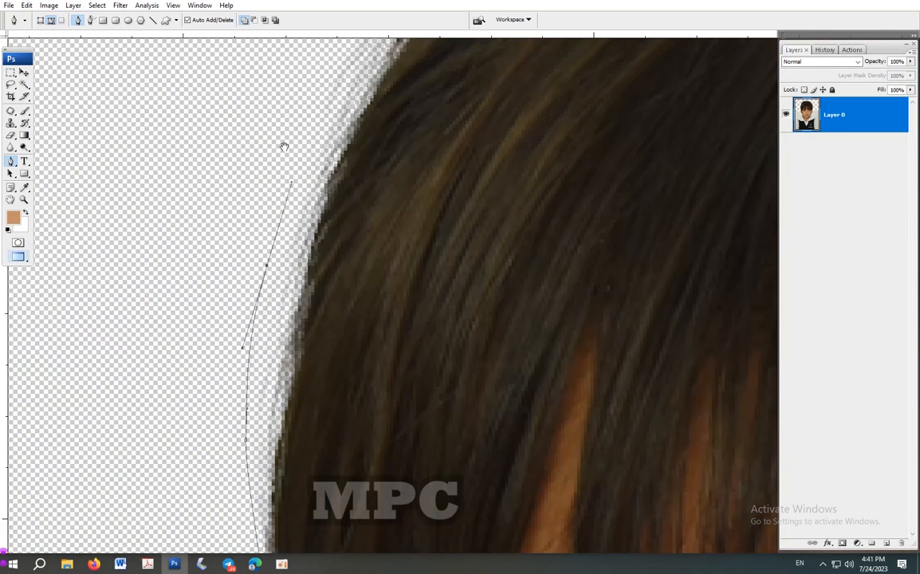
left_click_drag(284, 145, 201, 316)
left_click_drag(249, 215, 224, 265)
left_click_drag(267, 210, 183, 228)
left_click_drag(283, 177, 181, 164)
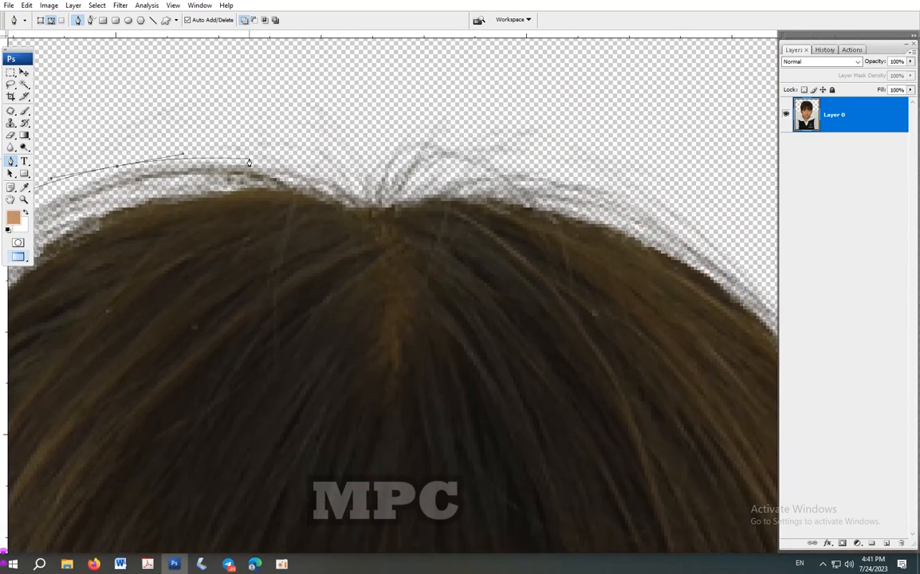
Trace the path over the top of the head, dipping to a corner at the parting and curving along the right crown.
left_click_drag(291, 158, 338, 180)
left_click(366, 194)
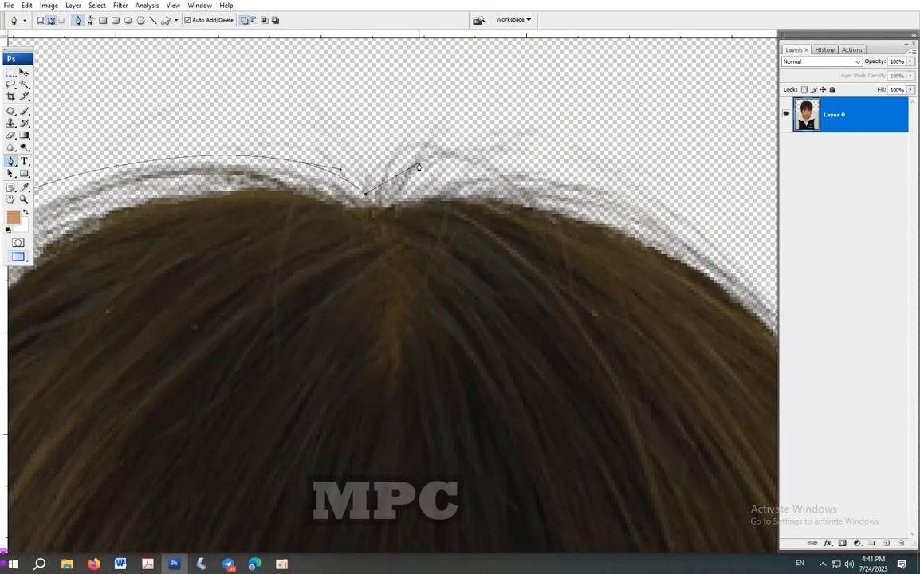
left_click_drag(397, 143, 422, 133)
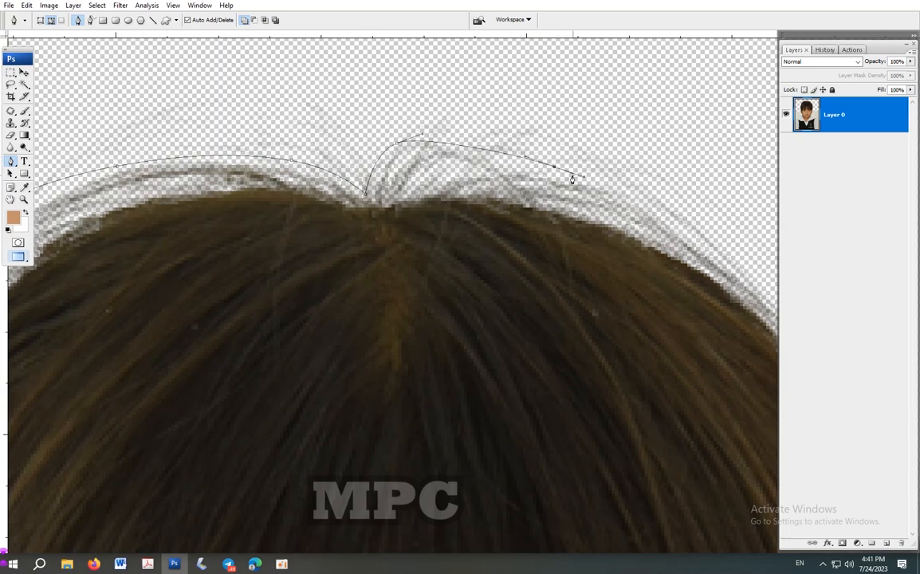
left_click(499, 156)
left_click(532, 169)
left_click_drag(571, 179, 359, 138)
left_click_drag(461, 173, 508, 221)
key("ctrl+z")
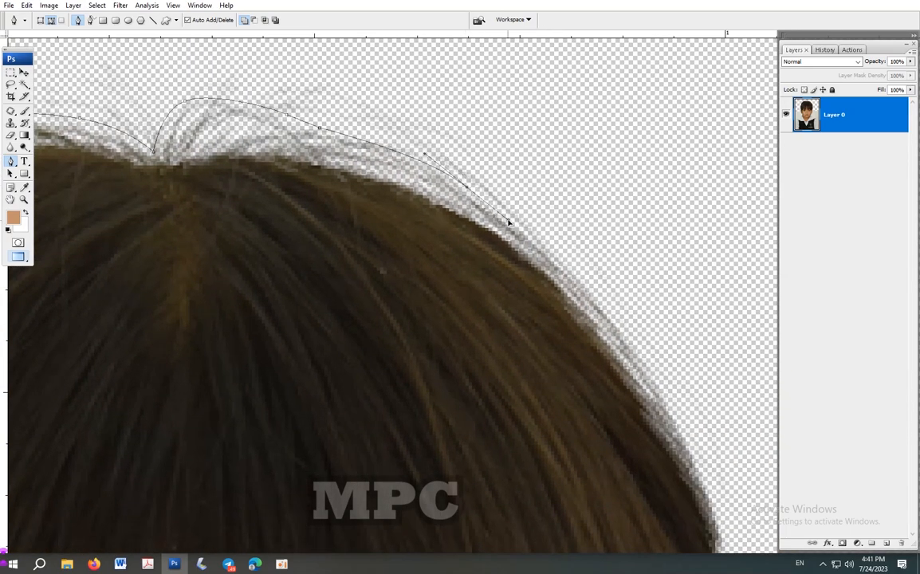
Trace the path down the right side of the hair to the top of the right ear.
left_click_drag(692, 382, 554, 322)
left_click_drag(577, 359, 538, 200)
left_click_drag(567, 327, 504, 151)
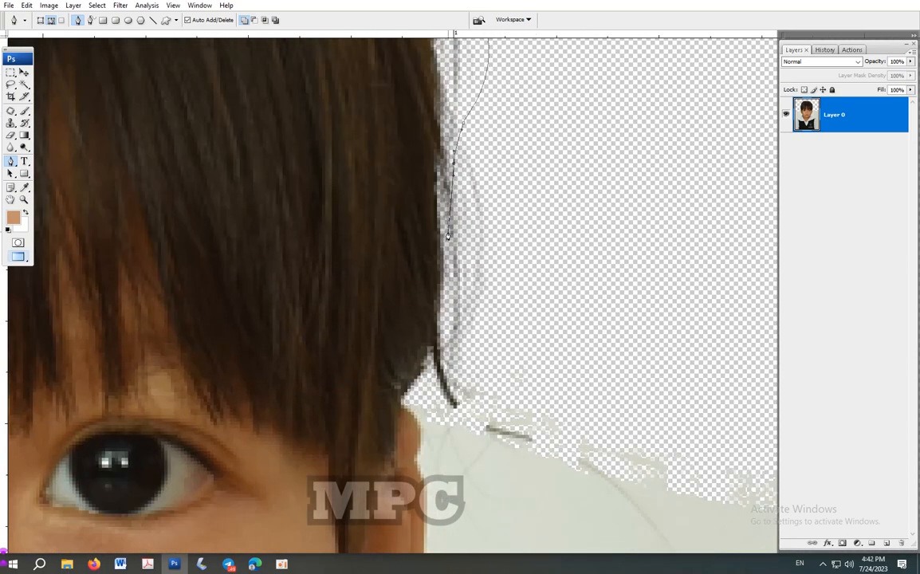
left_click_drag(454, 240, 462, 177)
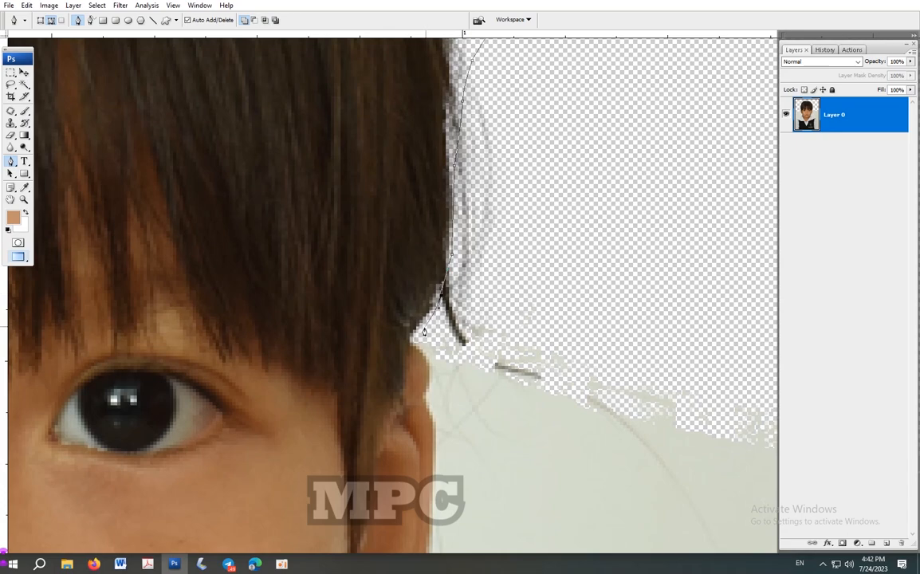
left_click_drag(415, 329, 459, 206)
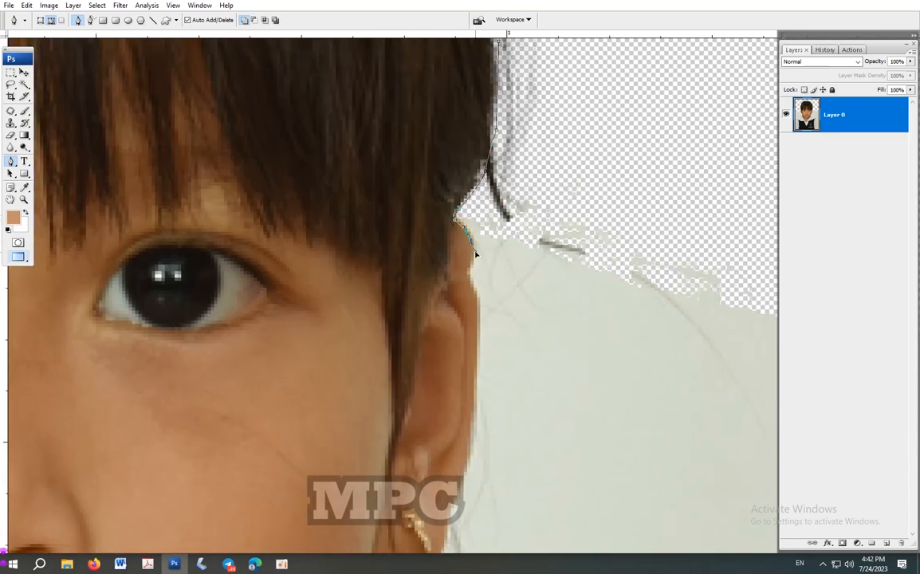
Trace the path down the outer edge of the right ear and around the outside of the hoop earring.
left_click_drag(475, 253, 489, 135)
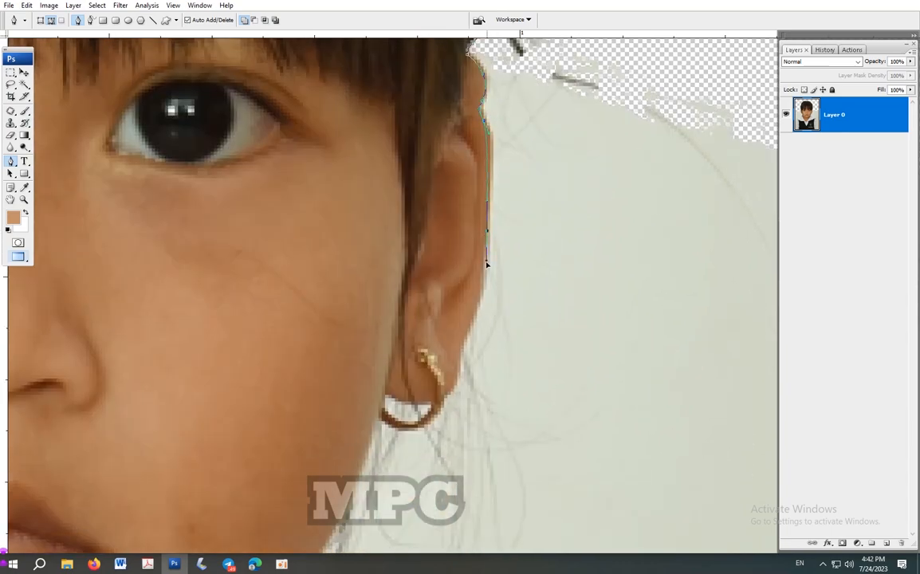
left_click_drag(486, 261, 519, 164)
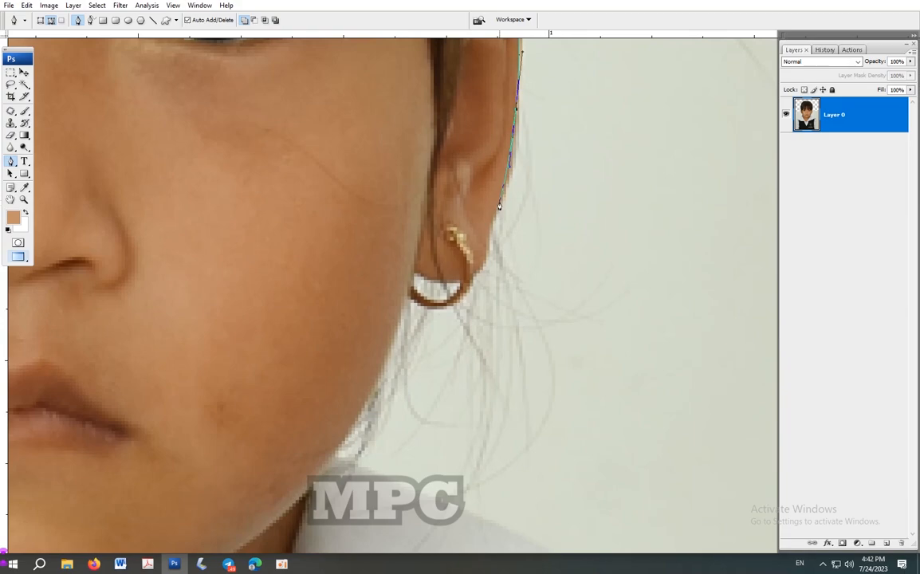
left_click(499, 204)
left_click_drag(469, 278, 500, 163)
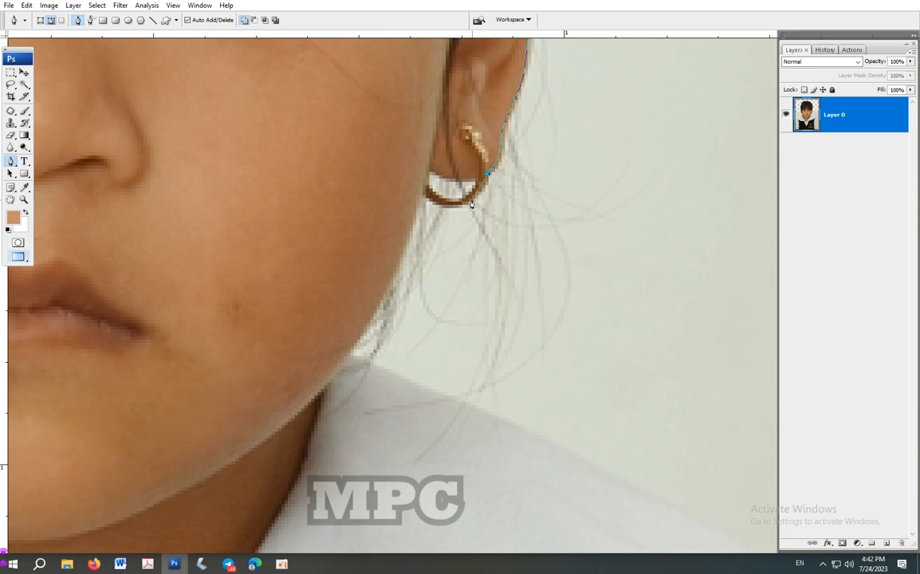
left_click_drag(437, 212, 474, 211)
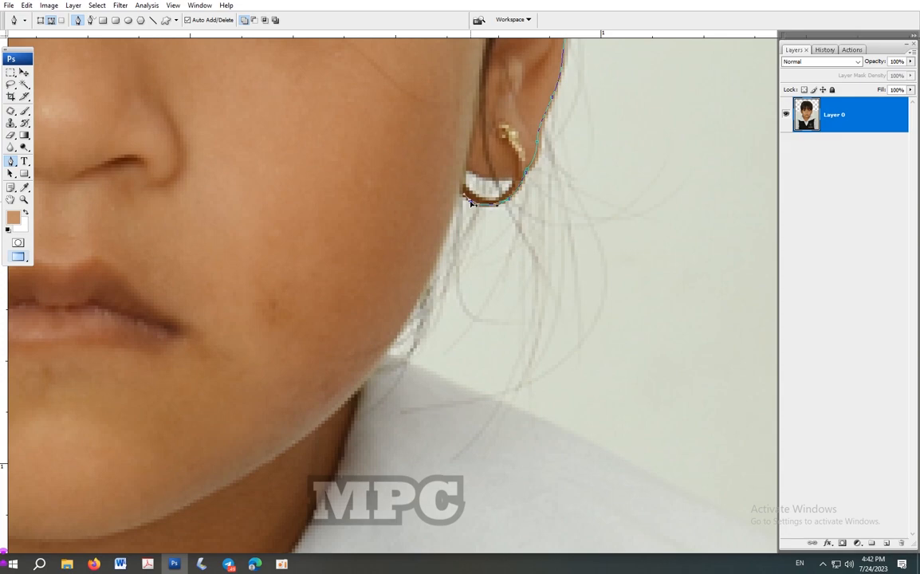
Trace the Pen path from the hoop earring down the edge of the cheek to the collar.
left_click_drag(463, 195, 478, 116)
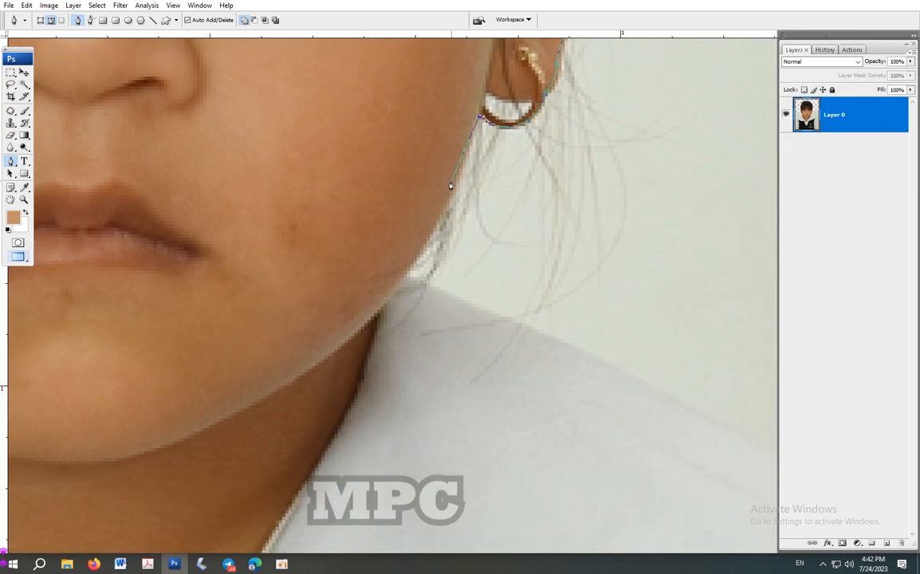
left_click(453, 193)
left_click_drag(453, 193, 446, 207)
left_click_drag(431, 241, 449, 184)
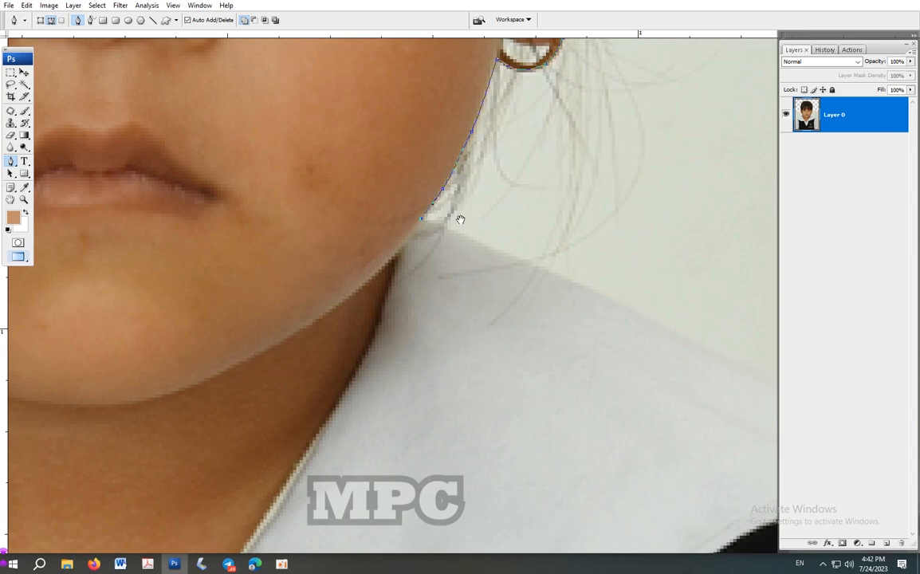
left_click_drag(461, 220, 502, 127)
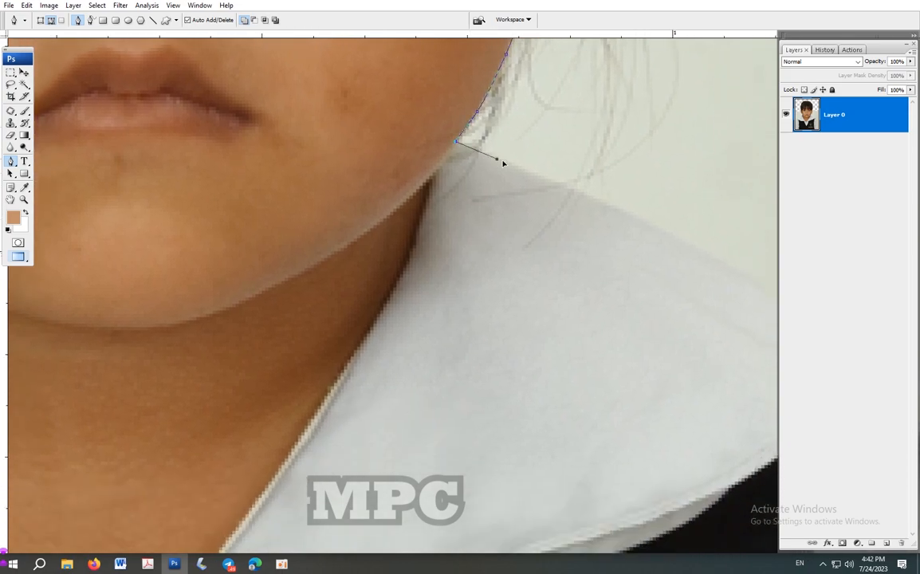
Trace the path along the upper edge of the white collar and around its outer tip.
left_click_drag(556, 189, 350, 115)
left_click_drag(484, 175, 535, 205)
left_click_drag(593, 227, 370, 160)
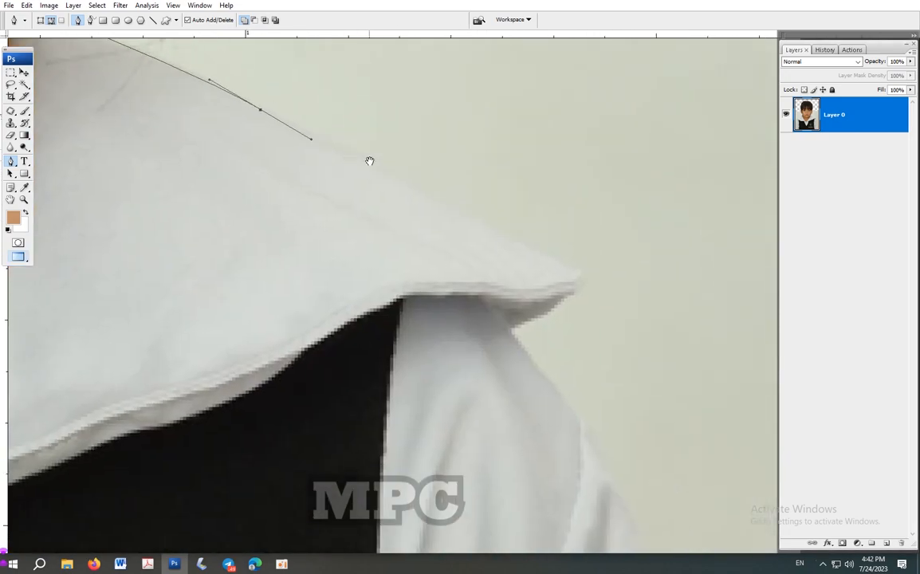
mouse_move(432, 194)
left_mouse_down()
mouse_move(474, 216)
mouse_move(425, 190)
left_mouse_up()
left_click_drag(520, 247, 512, 270)
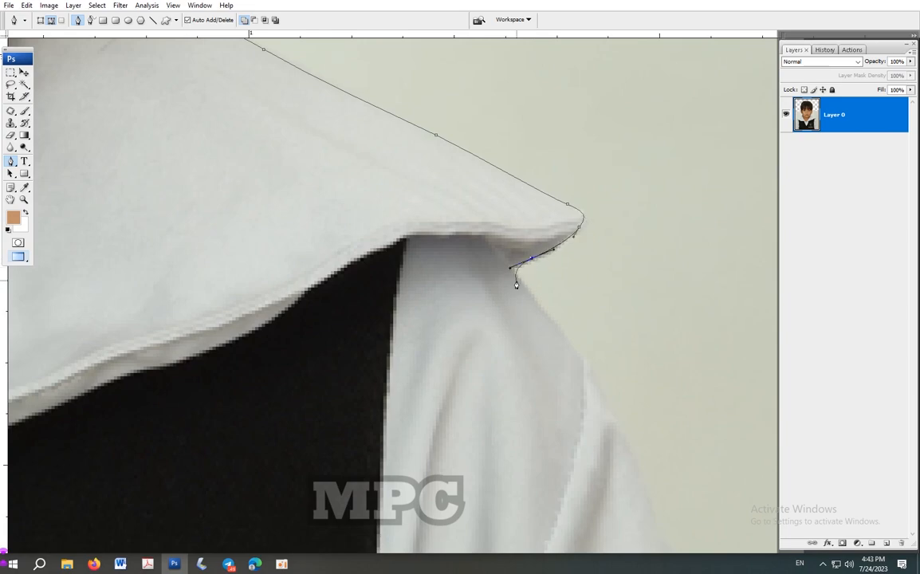
Make a corner below the collar tip and trace the path down the outer edge of the sleeve.
left_click(509, 270)
left_click_drag(539, 282, 489, 218)
left_click_drag(514, 276, 529, 295)
left_click_drag(539, 305, 498, 225)
left_click_drag(525, 276, 497, 155)
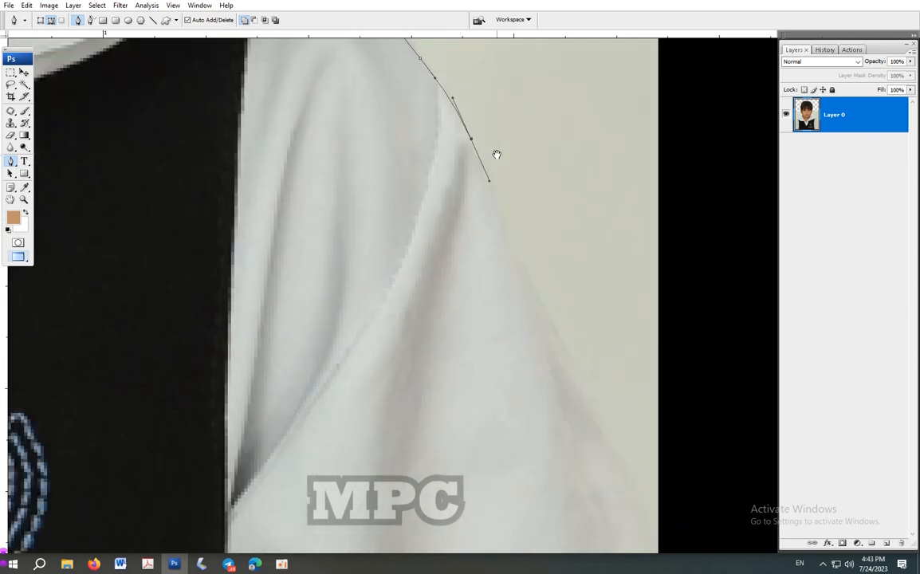
left_click_drag(567, 371, 503, 259)
left_click_drag(570, 433, 571, 434)
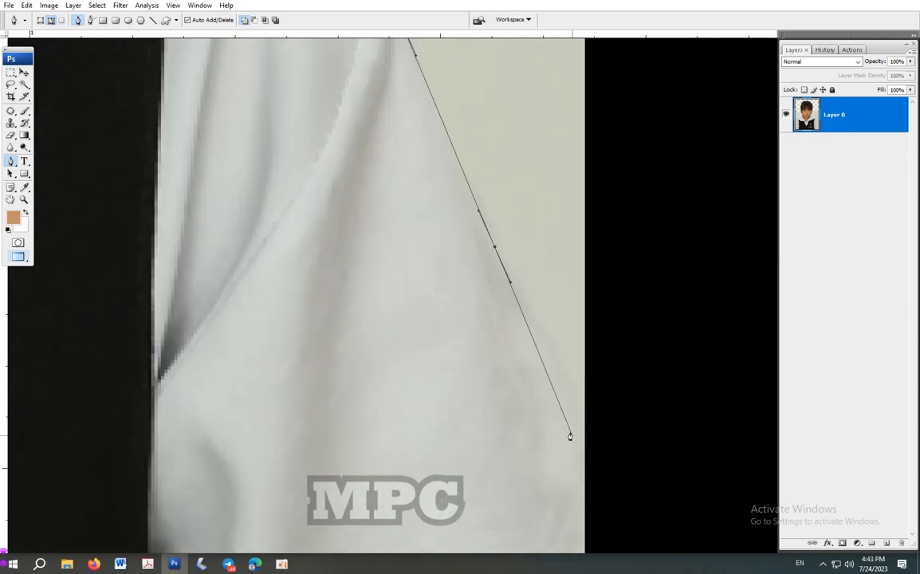
Run the path outside the canvas around the bottom of the photo and close it at its start beside the opposite sleeve.
left_click(595, 464)
left_click_drag(602, 470, 608, 313)
left_click_drag(600, 358, 581, 421)
left_click_drag(560, 381, 649, 295)
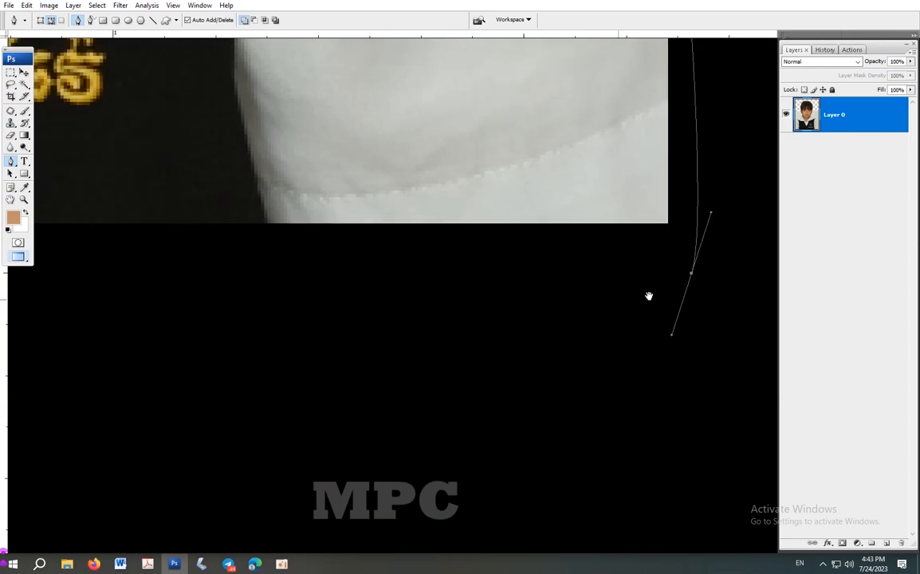
left_click_drag(239, 279, 637, 276)
left_click_drag(252, 244, 593, 243)
left_click_drag(151, 207, 677, 255)
left_click_drag(119, 181, 689, 182)
left_click_drag(361, 360, 322, 361)
left_click_drag(296, 334, 289, 307)
left_click_drag(275, 97, 328, 504)
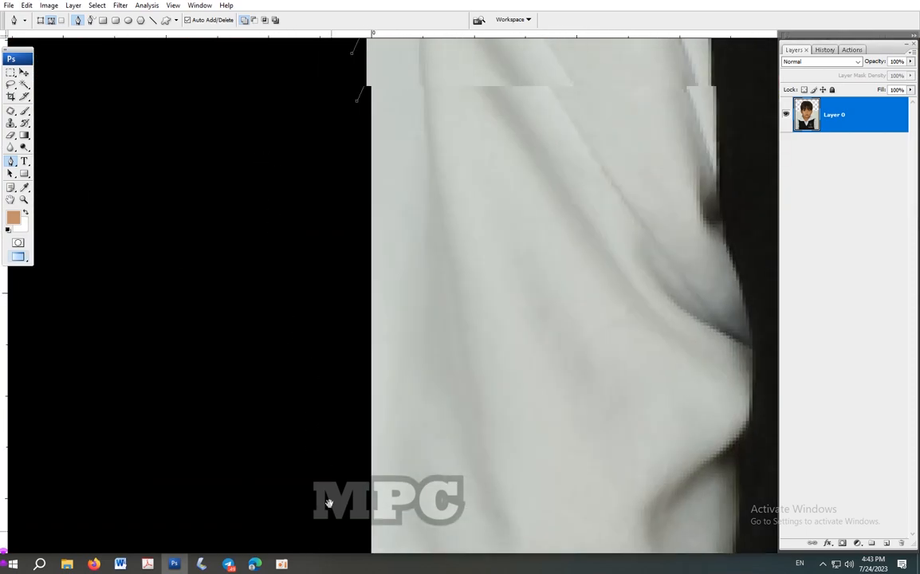
left_click_drag(316, 209, 329, 457)
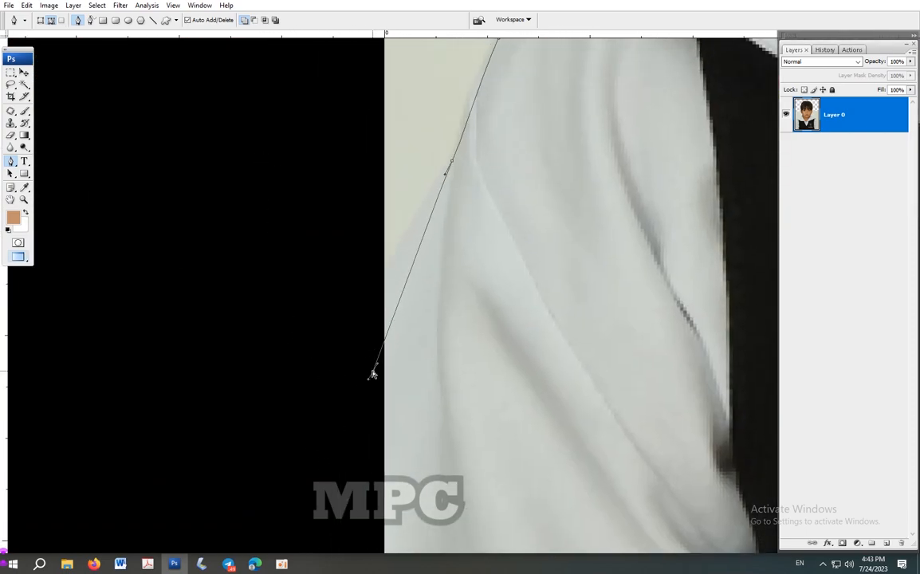
left_click(372, 373)
Convert the path to a selection with a 0.5-pixel feather radius and copy the girl onto a new layer.
right_click(424, 335)
left_click(478, 382)
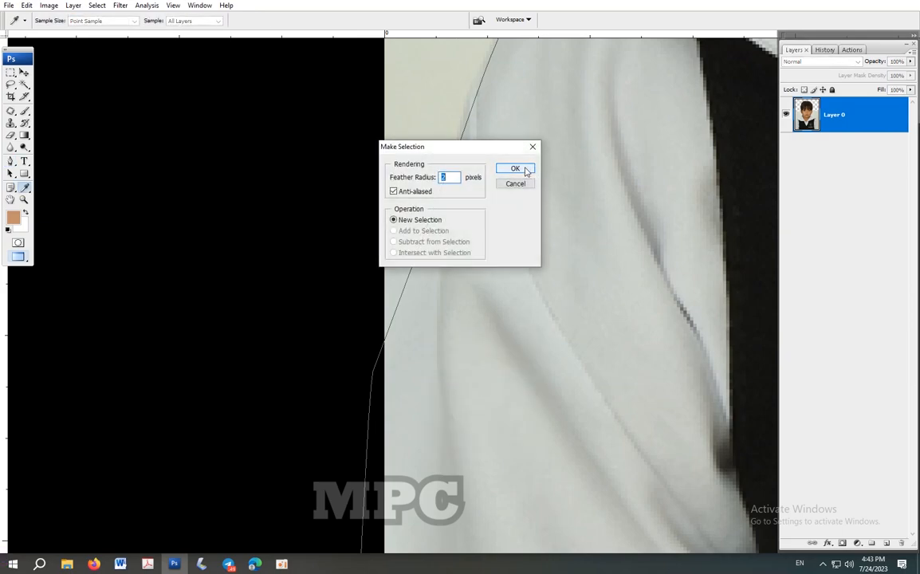
type("0.5")
left_click(524, 171)
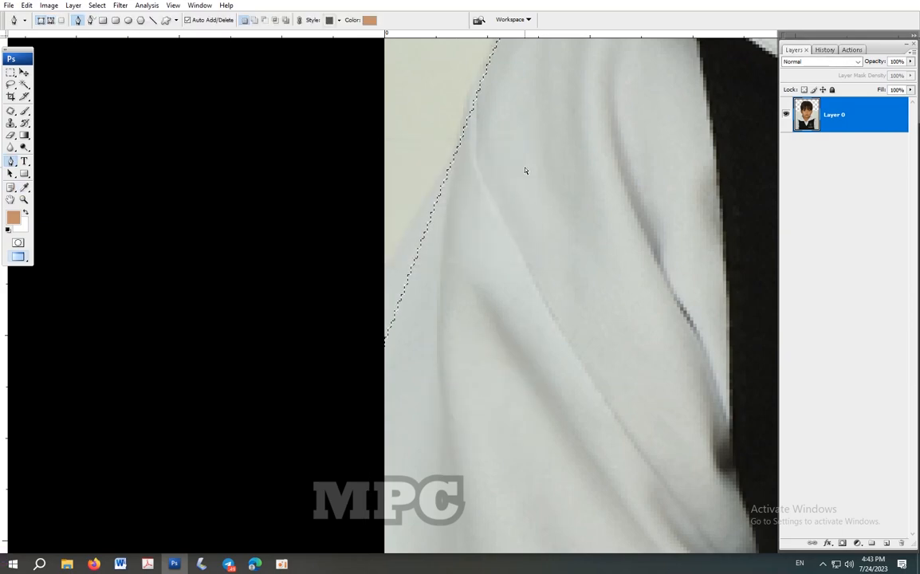
key("ctrl+j")
Select Layer 0 and set up the Brush with a bright sky-blue foreground color.
left_click(857, 160)
scroll(535, 216, "down", 1)
scroll(535, 216, "down", 4)
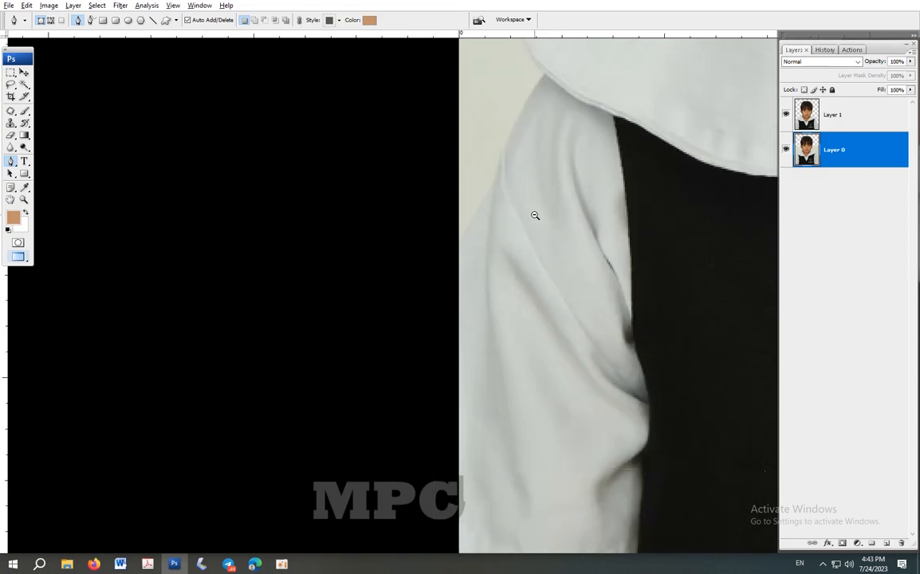
key("g")
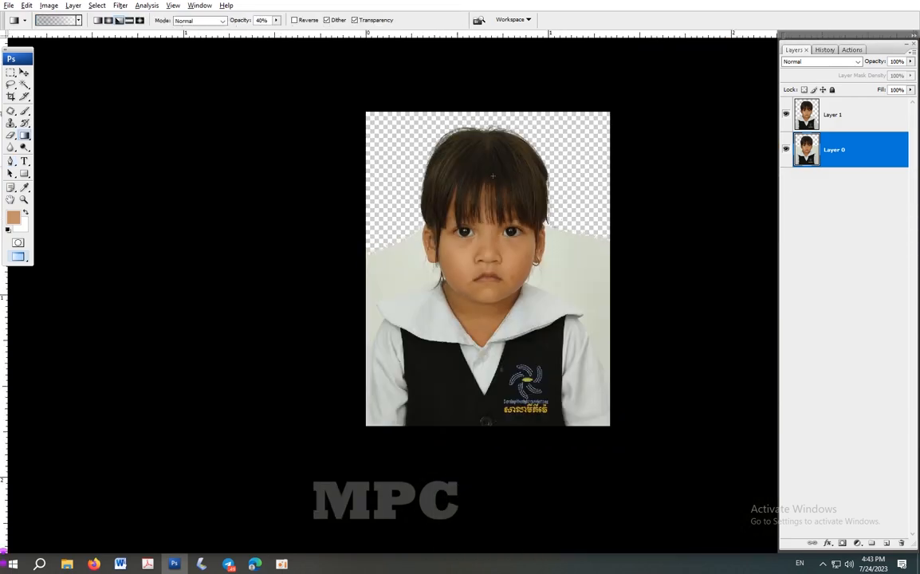
left_click(25, 111)
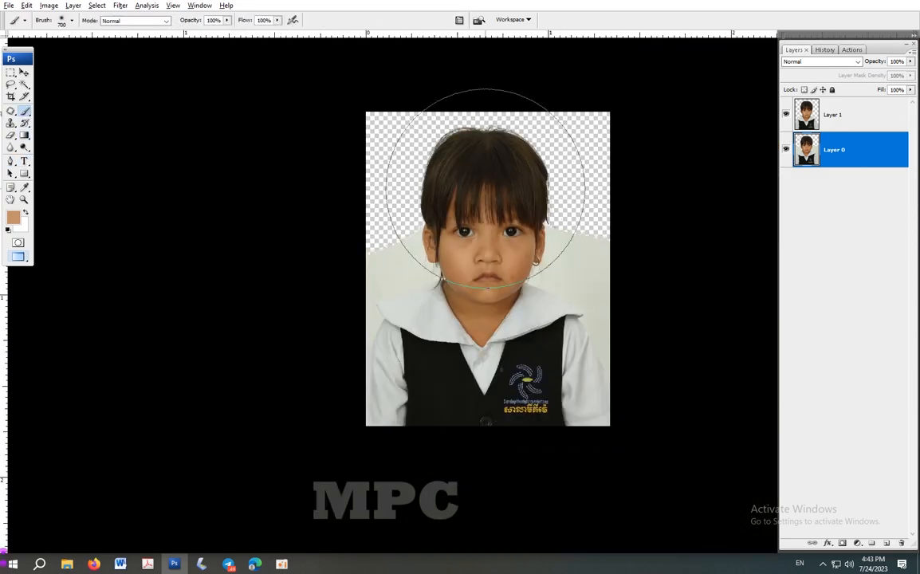
left_click(13, 219)
left_click(759, 427)
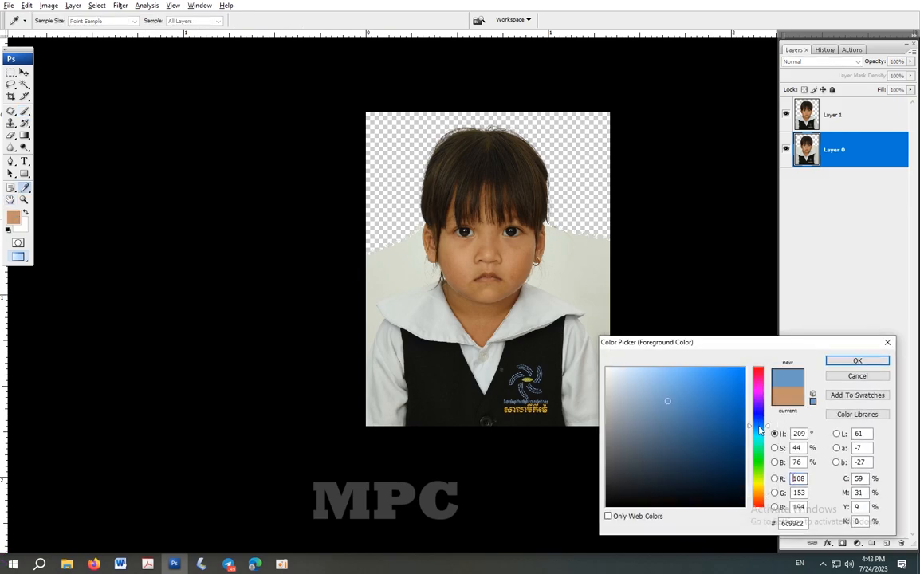
left_click(705, 372)
left_click(847, 364)
Paint all of Layer 0 blue with the large brush to form a solid backdrop.
mouse_move(617, 319)
left_mouse_down()
mouse_move(598, 295)
mouse_move(414, 215)
left_mouse_up()
mouse_move(610, 199)
left_mouse_down()
mouse_move(418, 303)
mouse_move(591, 127)
mouse_move(610, 331)
left_mouse_up()
mouse_move(606, 325)
left_mouse_down()
mouse_move(422, 200)
mouse_move(542, 311)
left_mouse_up()
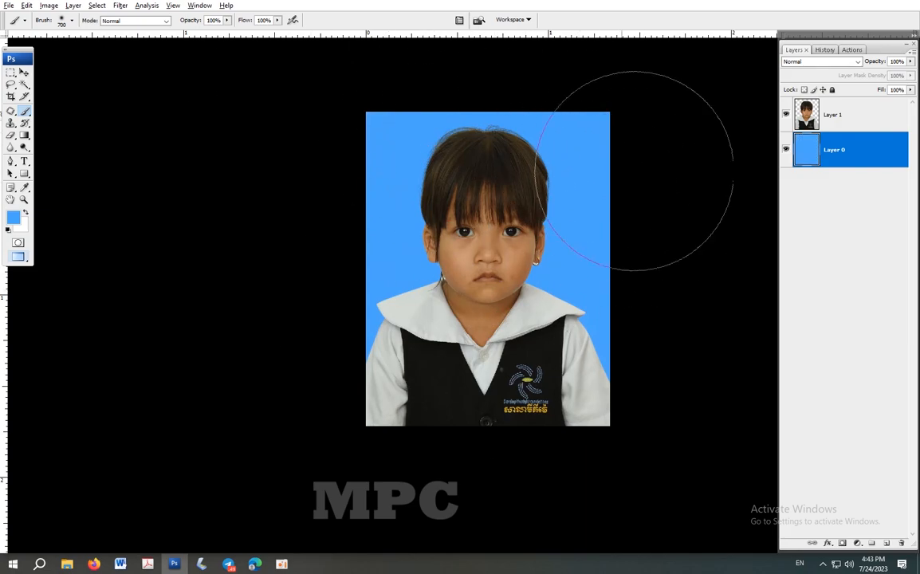
Lock the transparent pixels of Layer 1 and set the Clone Stamp opacity to 77%.
key("v")
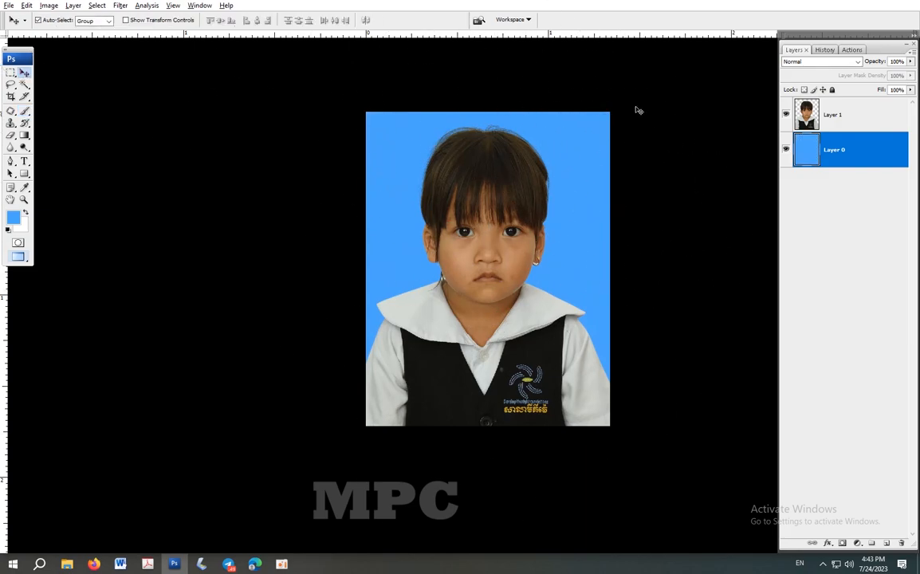
left_click(811, 109)
left_click_drag(484, 140, 406, 388)
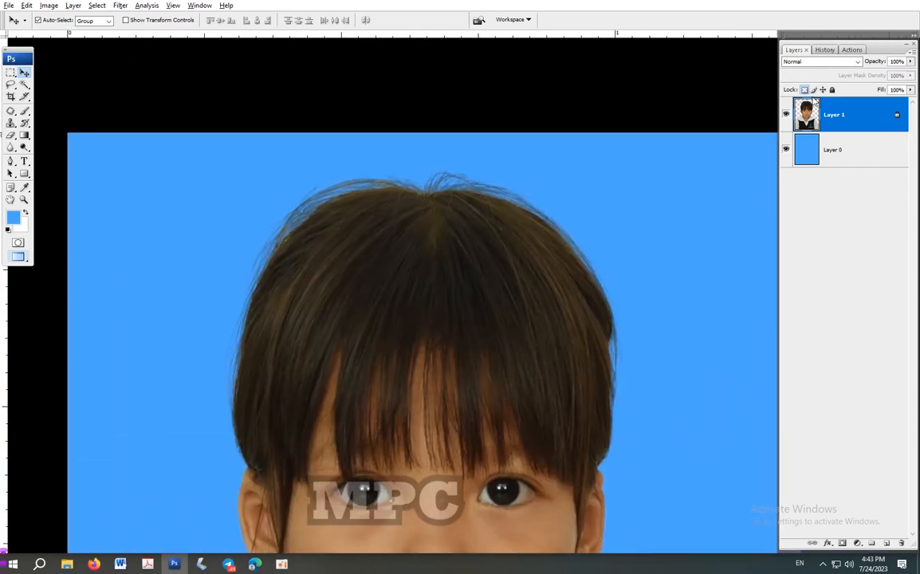
left_click(11, 123)
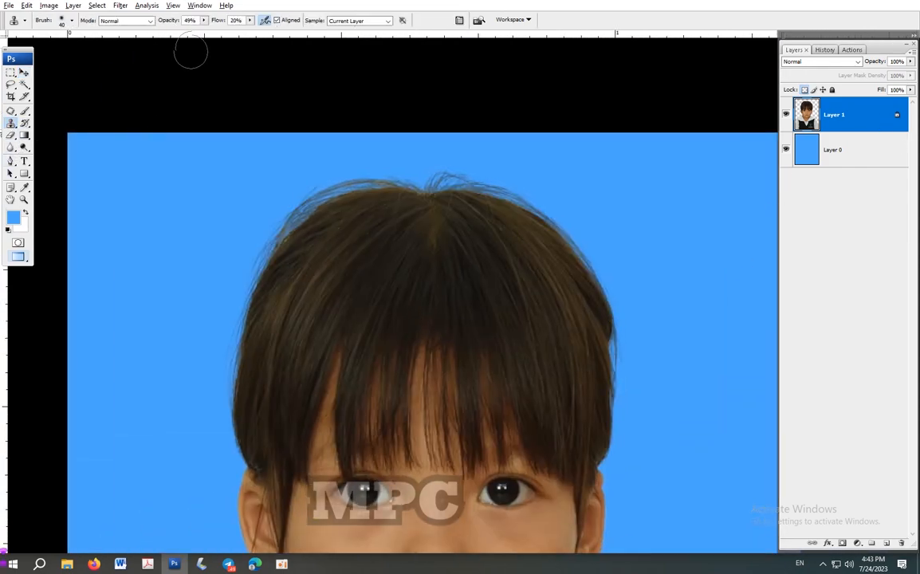
left_click(204, 21)
Clone dark hair over the lighter edges along the crown and the upper right side of the hair.
left_click(393, 213, "alt")
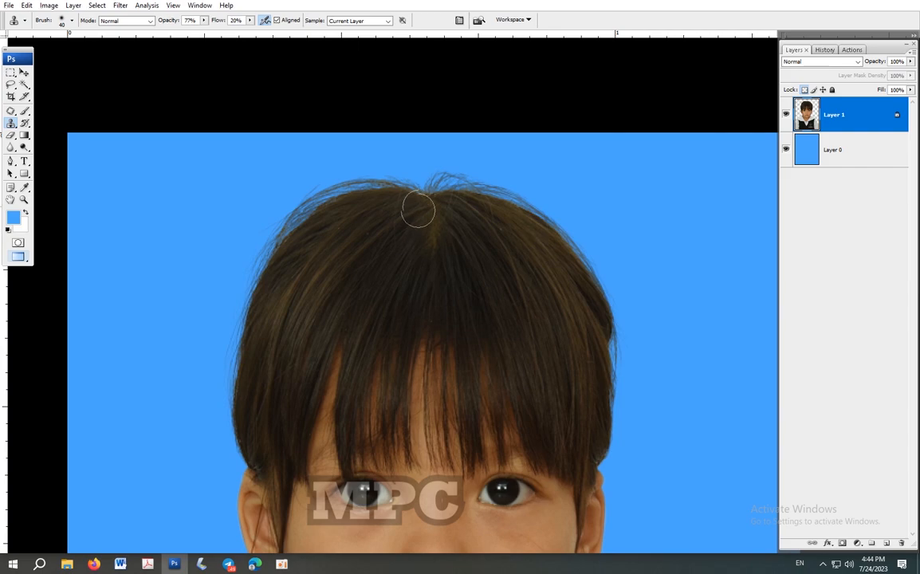
left_click(460, 220, "alt")
mouse_move(450, 195)
left_mouse_down()
mouse_move(483, 197)
mouse_move(446, 187)
mouse_move(526, 217)
mouse_move(567, 249)
mouse_move(583, 294)
left_mouse_up()
left_click(473, 232, "alt")
left_click(567, 314, "alt")
left_click(581, 314, "alt")
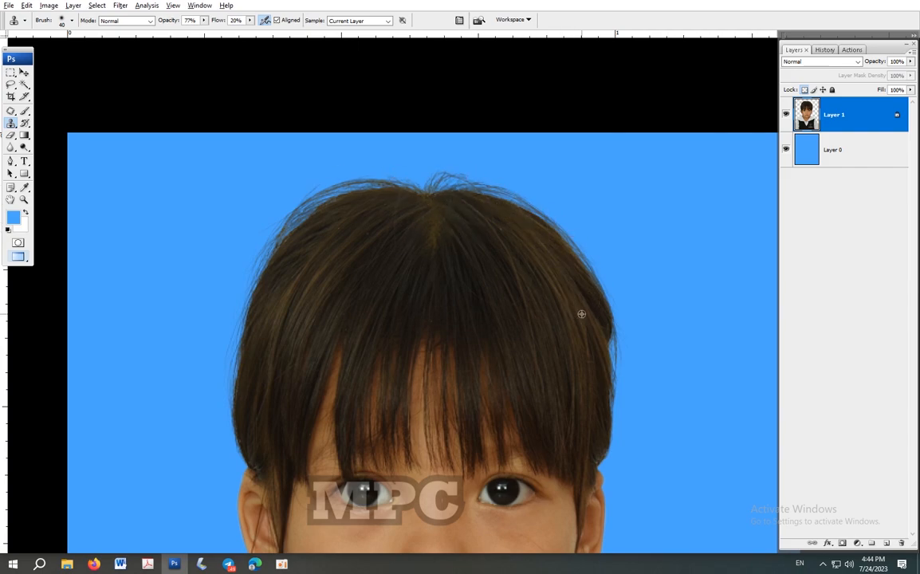
Clone darker hair along the lower right edge of the hair just above the ear.
left_click(579, 391, "alt")
left_click_drag(593, 392, 596, 392)
left_click(577, 416, "alt")
left_click_drag(590, 446, 591, 453)
Outline the two background gaps between the loose hair strands and the jaw above the left collar with the Pen tool.
left_click_drag(529, 260, 520, 131)
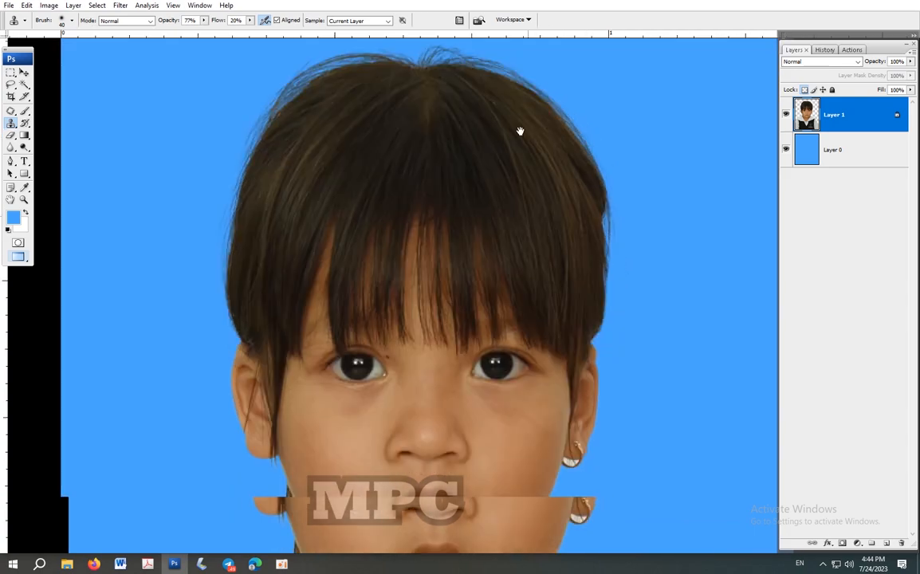
left_click_drag(526, 423, 519, 232)
scroll(280, 323, "up", 2)
left_click_drag(305, 286, 330, 171)
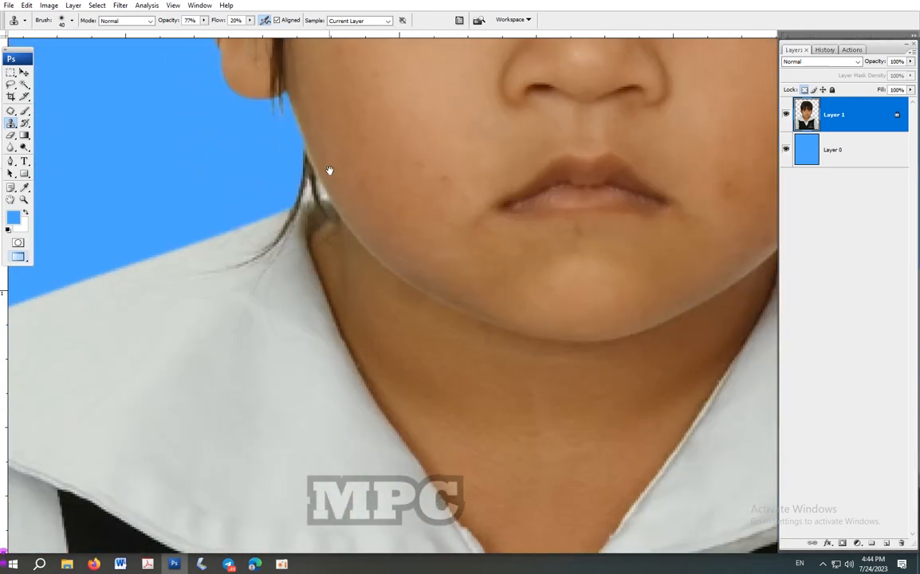
left_click(10, 160)
scroll(271, 195, "up", 1)
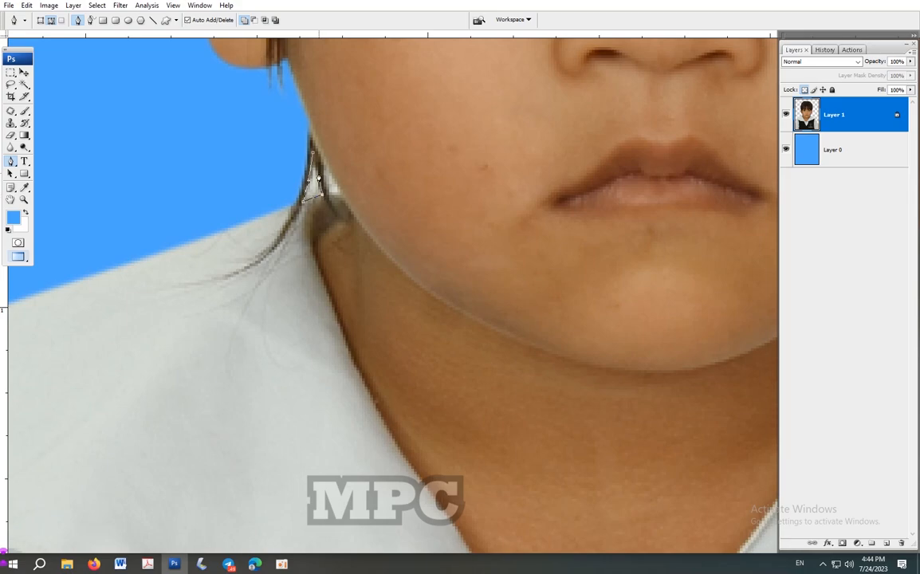
left_click(354, 187, "ctrl")
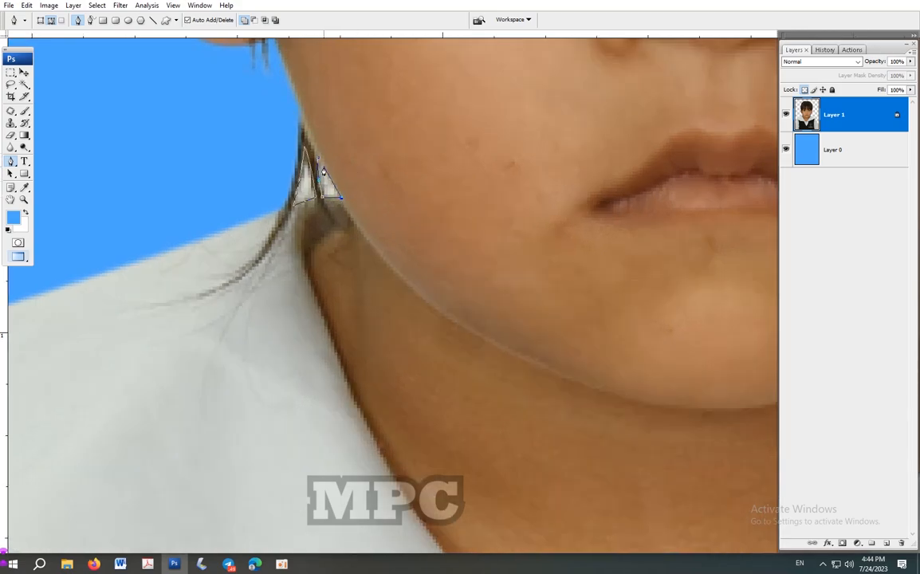
left_click_drag(319, 153, 319, 153)
Convert the gap outlines to a selection, delete the leftover background inside it, and deselect.
right_click(295, 188)
left_click(335, 236)
key("Return")
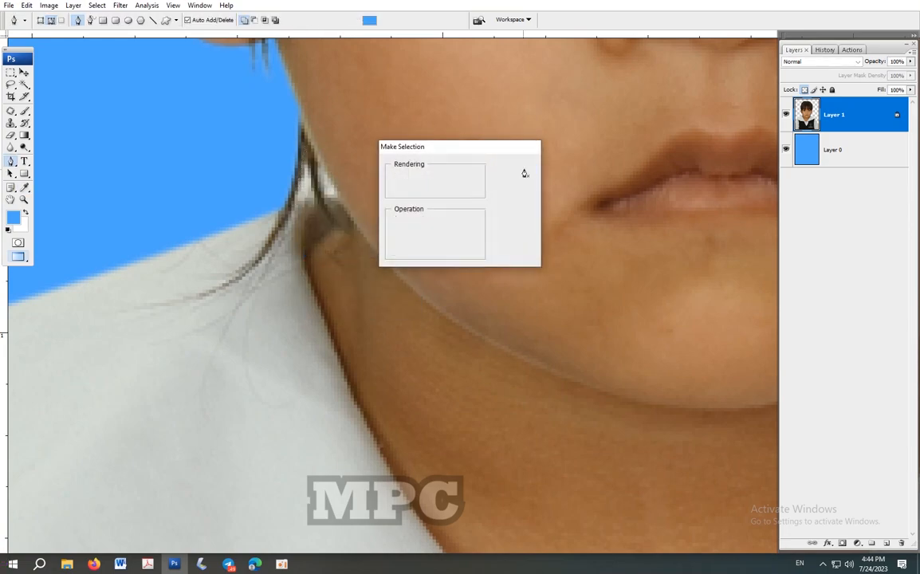
key("Delete")
key("ctrl+d")
Outline the white background gap inside the hoop earring with the Pen tool.
left_click(526, 169, "alt")
left_click(526, 169, "alt")
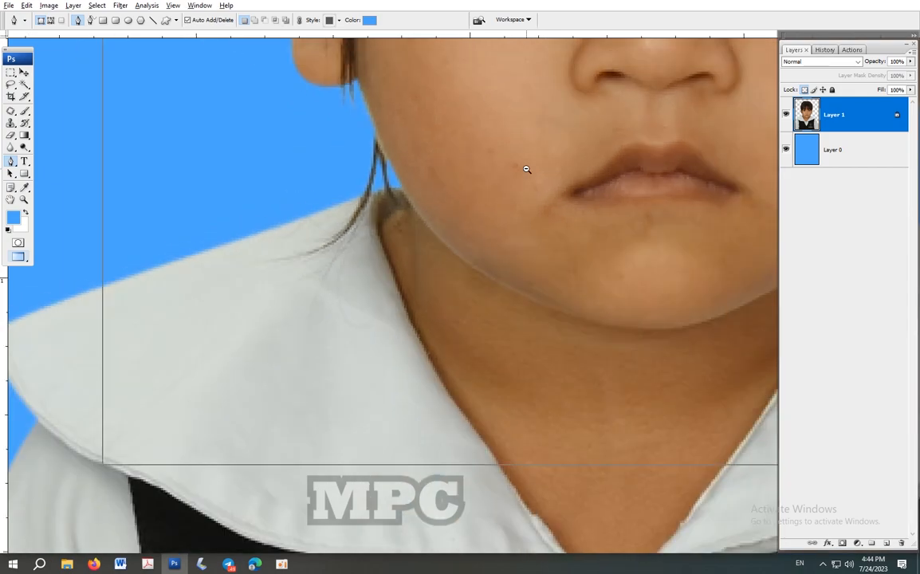
left_click(526, 169, "alt")
left_click_drag(527, 170, 325, 252)
left_click(527, 232, "ctrl")
left_click(528, 232, "ctrl")
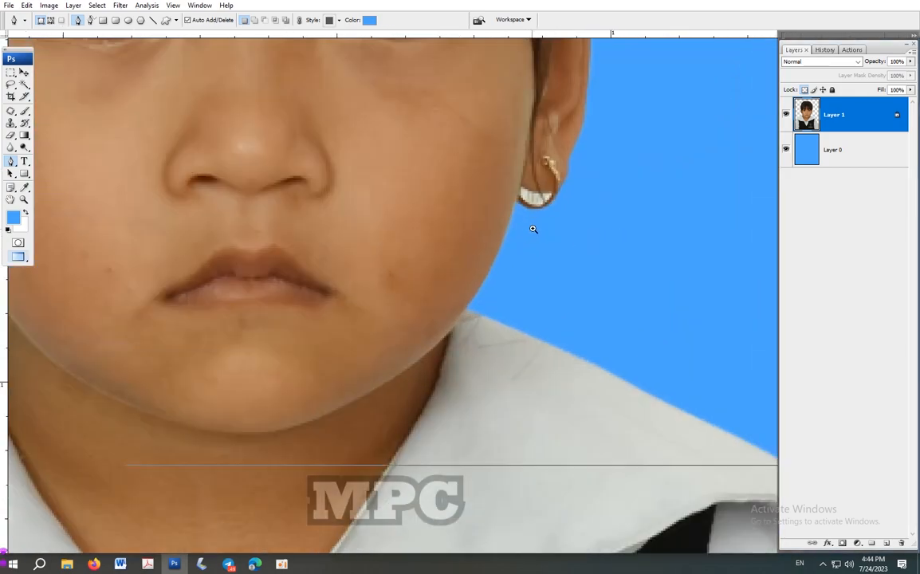
left_click(534, 230, "ctrl")
left_click(538, 210, "ctrl")
left_click(534, 206, "ctrl")
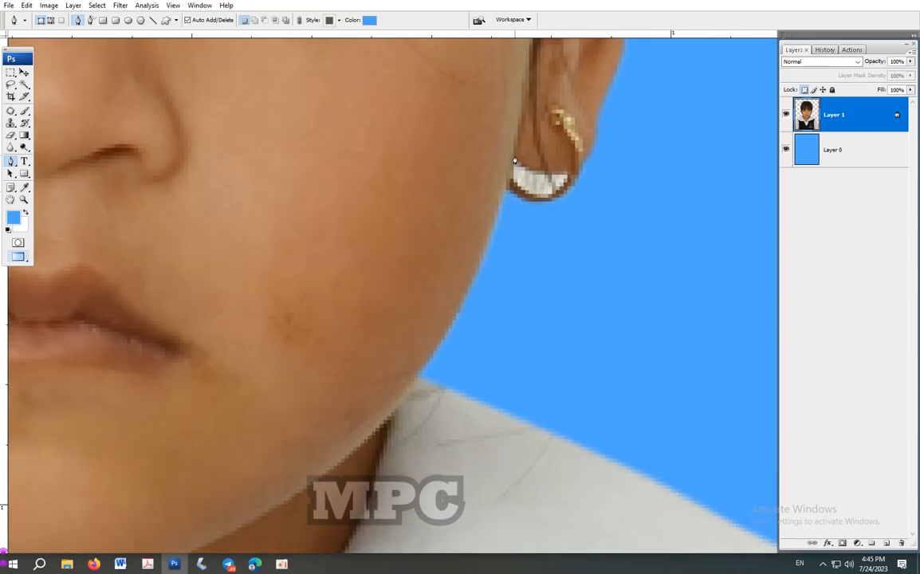
left_click_drag(514, 156, 535, 173)
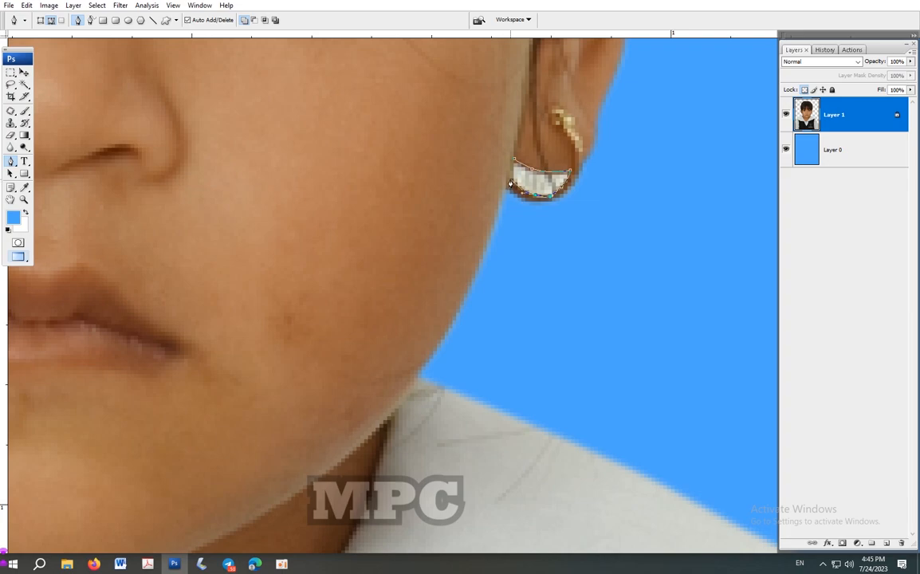
Turn the earring outline into a selection with a 0.5-pixel feather, delete the background inside it, and deselect.
right_click(520, 169)
left_click(570, 224)
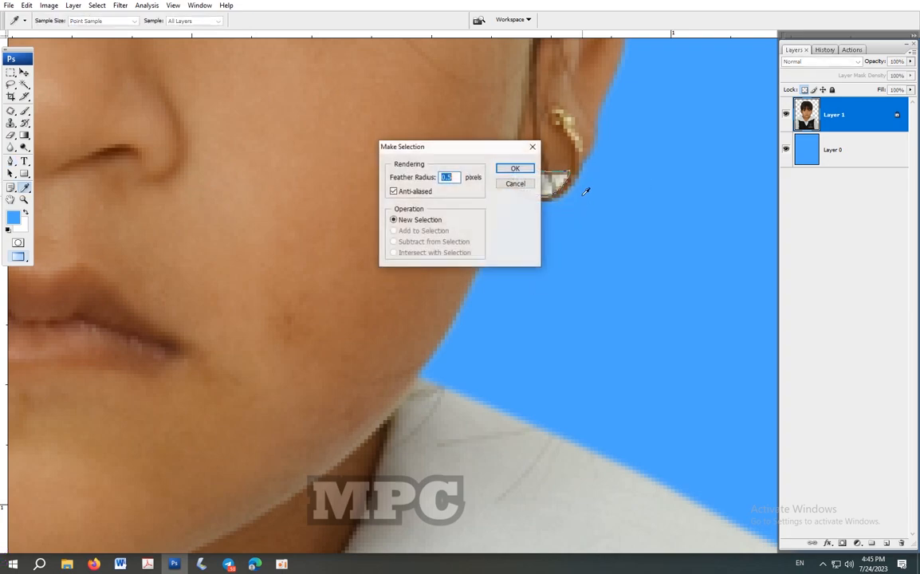
left_click(525, 170)
key("Delete")
key("ctrl+d")
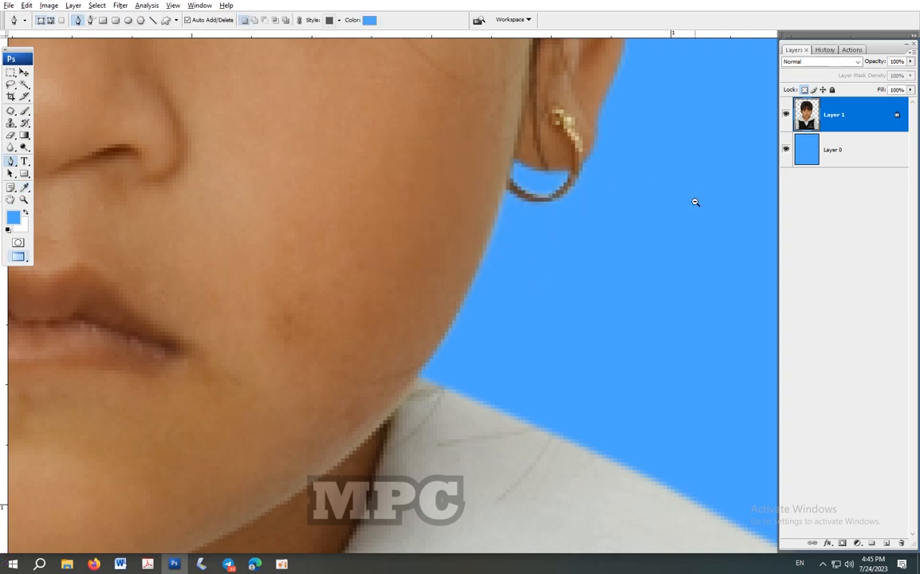
left_click(403, 261, "ctrl+alt")
scroll(402, 262, "down", 2)
left_click_drag(197, 322, 480, 311)
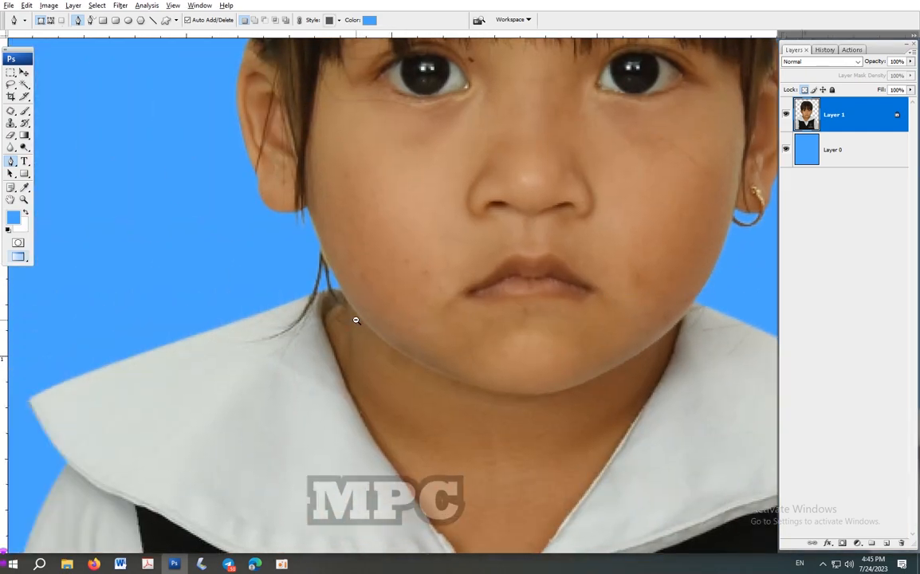
scroll(357, 320, "down", 3)
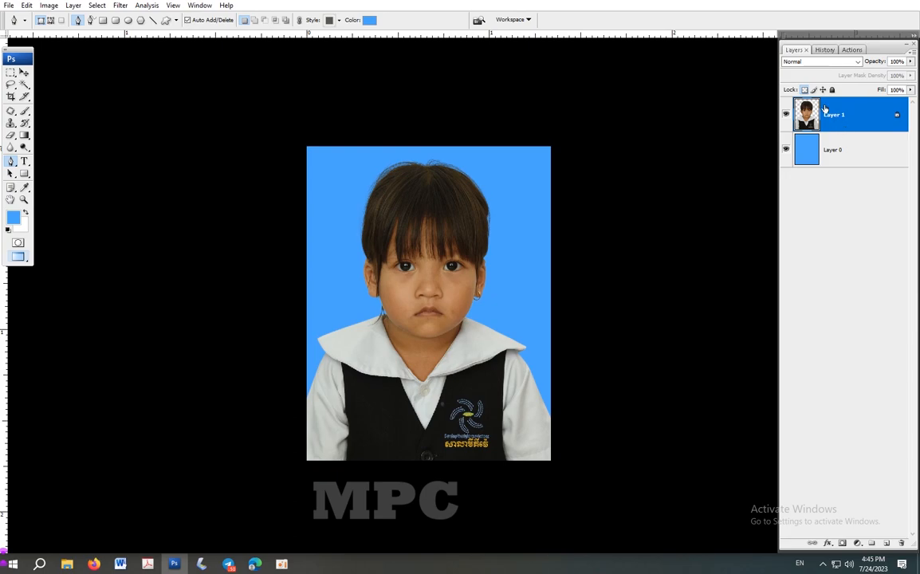
left_click(96, 5)
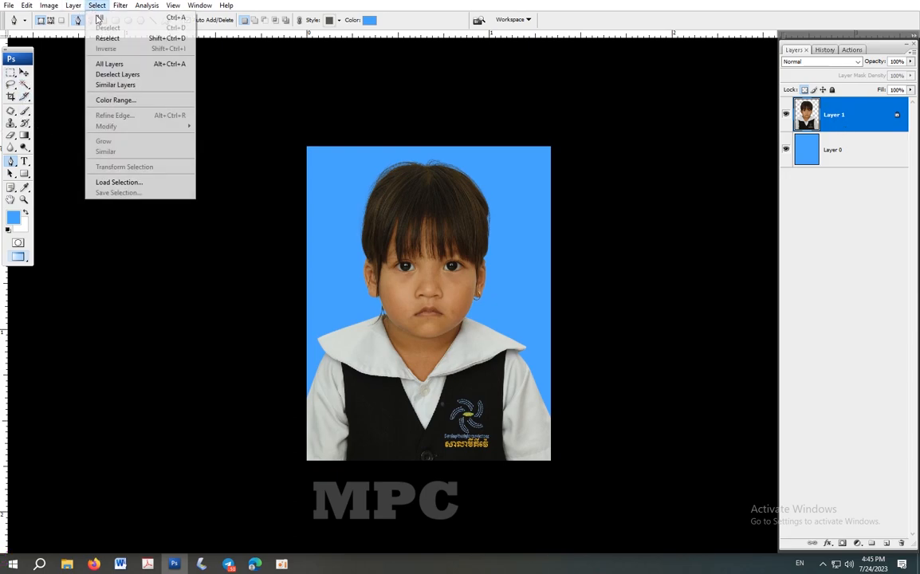
left_click(132, 97)
left_click(390, 319)
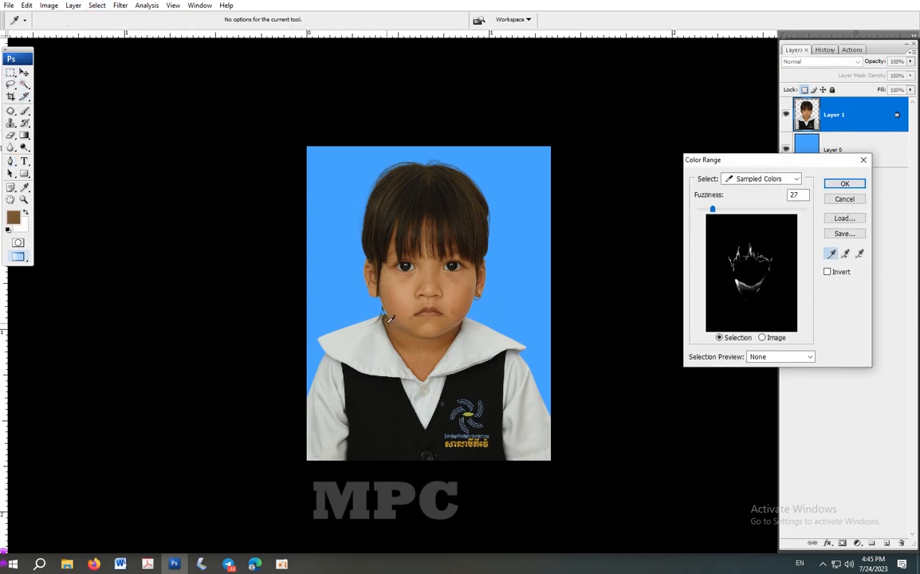
left_click(452, 338)
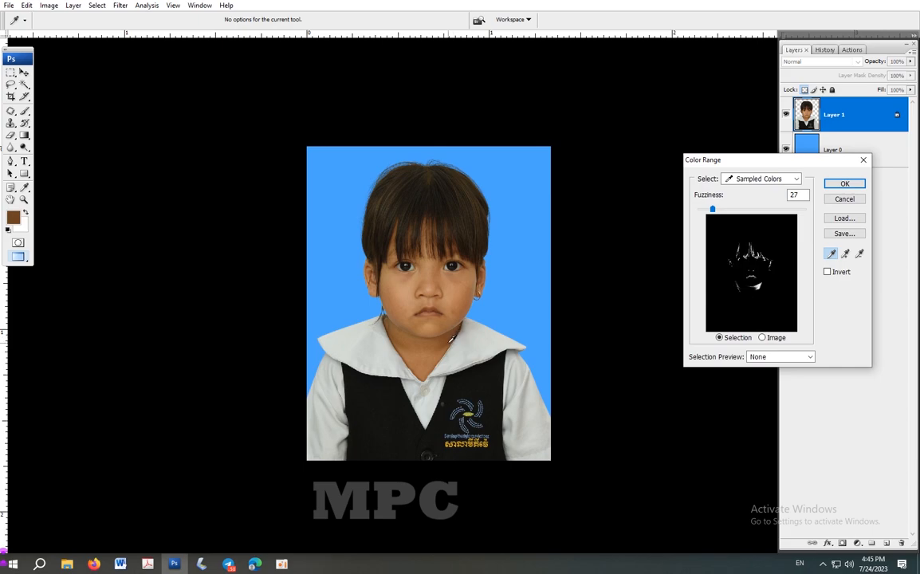
left_click_drag(727, 215, 732, 207)
left_click(844, 199)
Select the shadowed skin on the neck below the chin with the Magic Wand at tolerance 30 and feather the selection.
key("w")
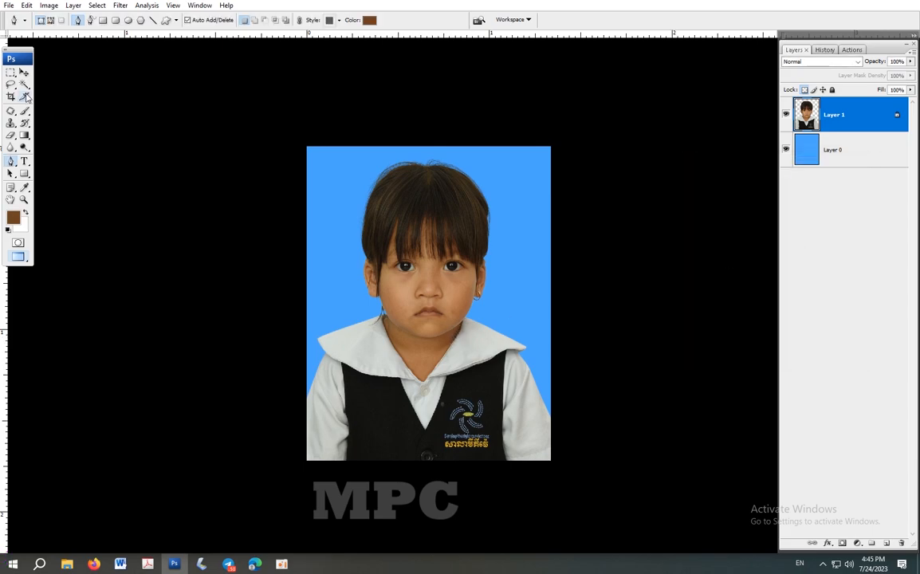
left_click(390, 330, "shift")
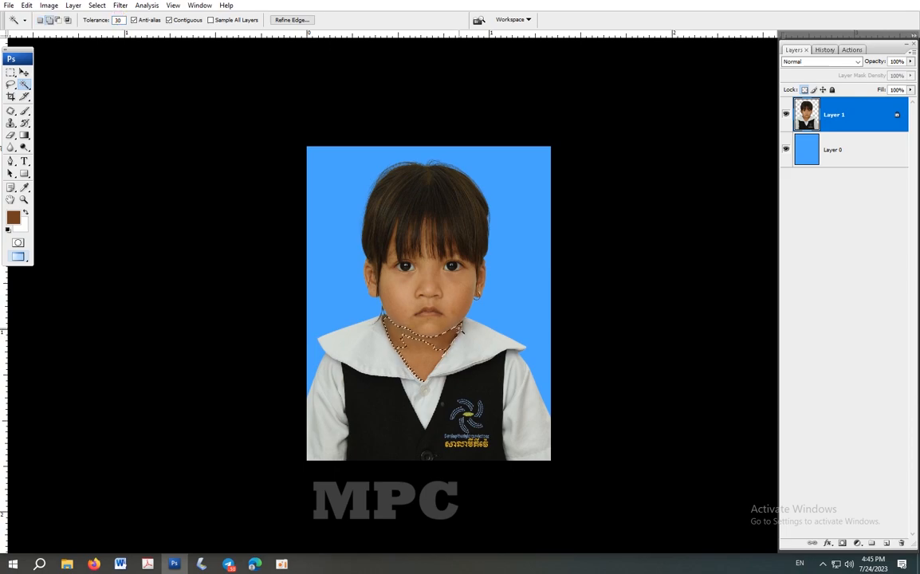
left_click(411, 328, "shift")
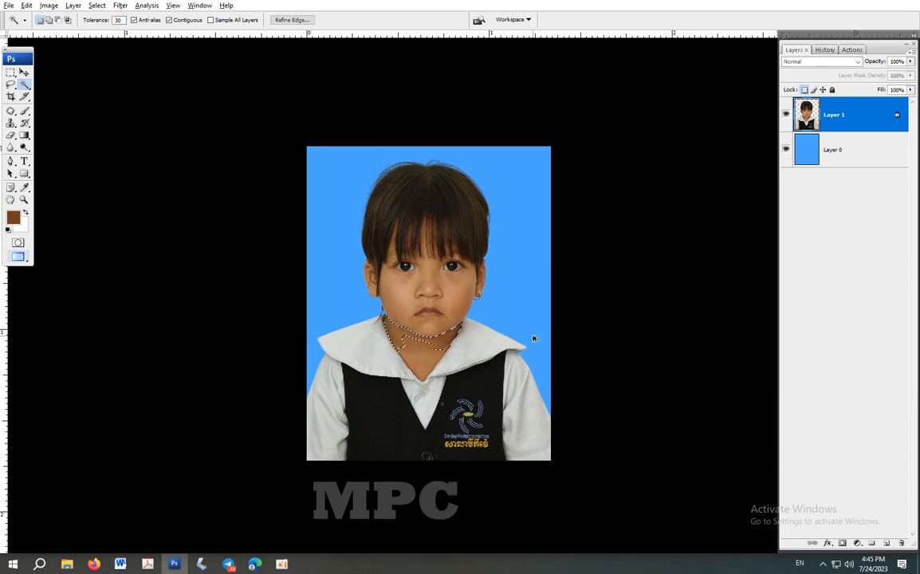
key("ctrl+alt+d")
key("Return")
Reduce the saturation of the selected neck shadow to -22.
key("ctrl+u")
left_click_drag(682, 462, 671, 463)
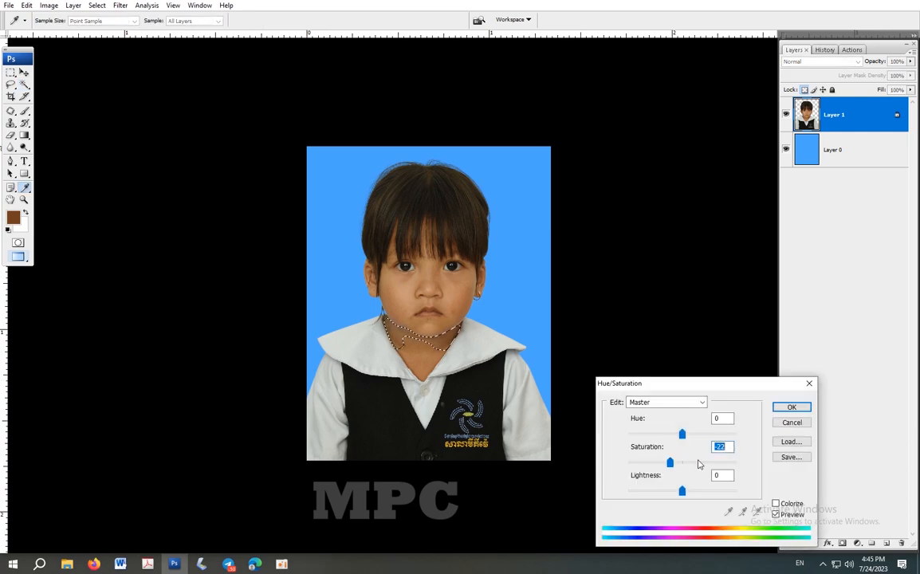
left_click(790, 410)
Shift the neck shadow's midtones to -11 towards magenta with Color Balance and apply a Levels adjustment.
key("ctrl+b")
left_click_drag(622, 493, 616, 494)
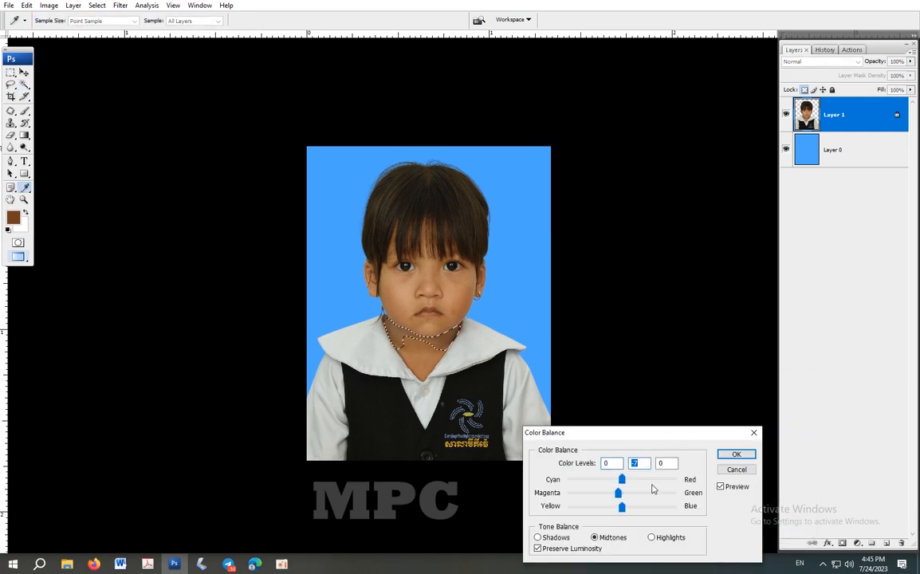
key("Down")
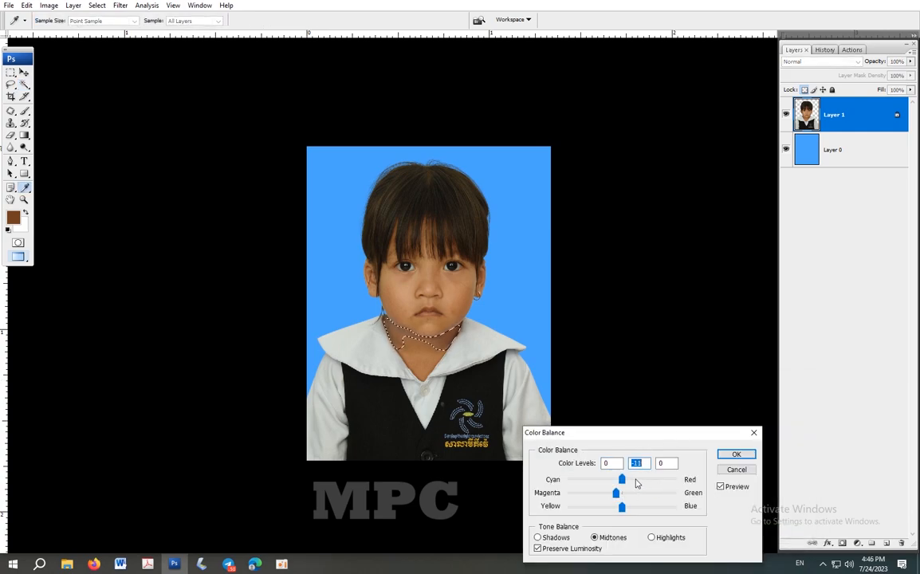
left_click_drag(622, 507, 622, 506)
left_click(735, 454)
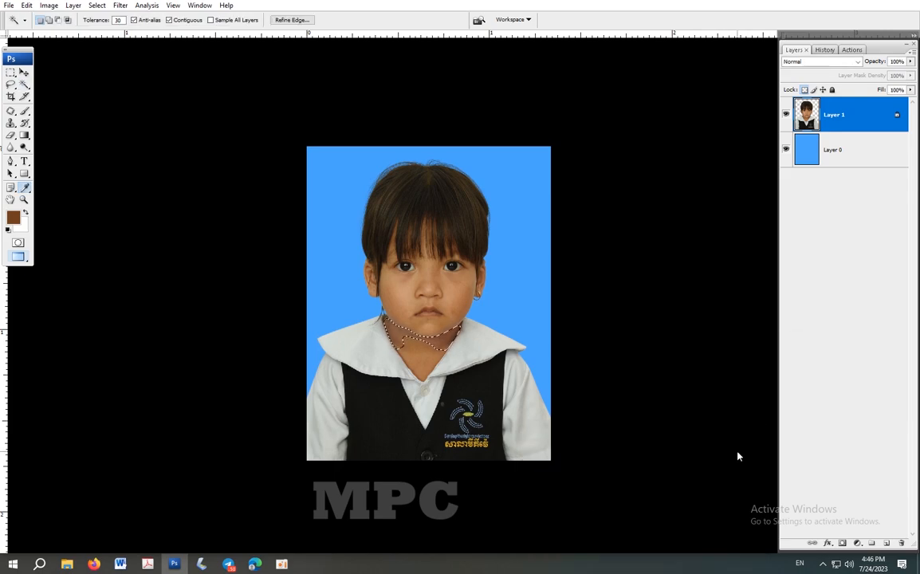
key("ctrl+l")
key("Return")
Rebalance the neck shadow's midtones to +5 towards green and -15 towards yellow with Color Balance, and deselect.
scroll(427, 370, "up", 3)
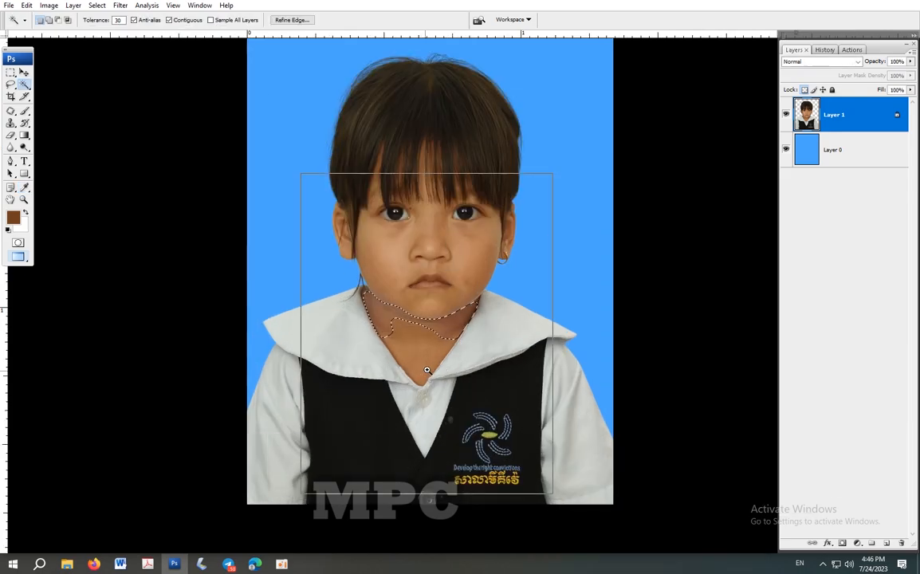
key("ctrl+b")
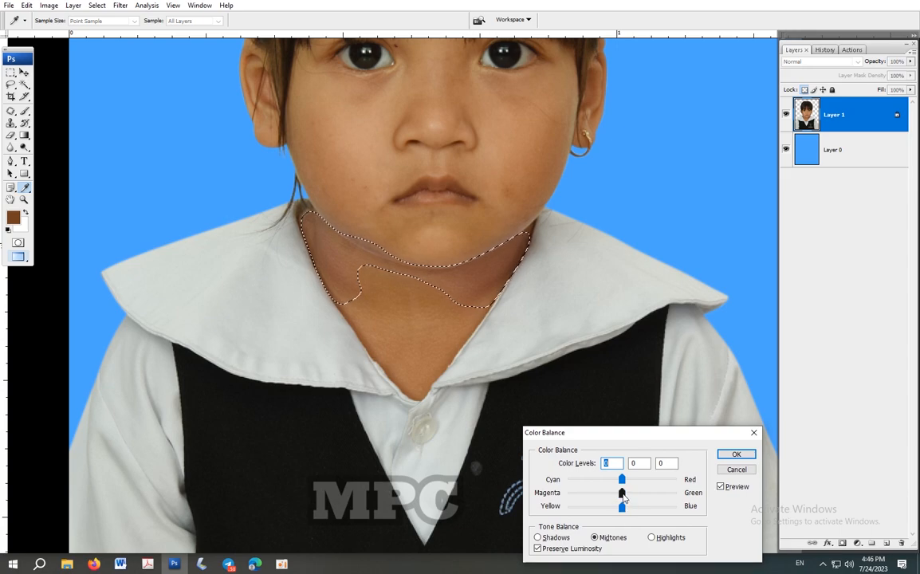
key("Tab")
key("shift+Up")
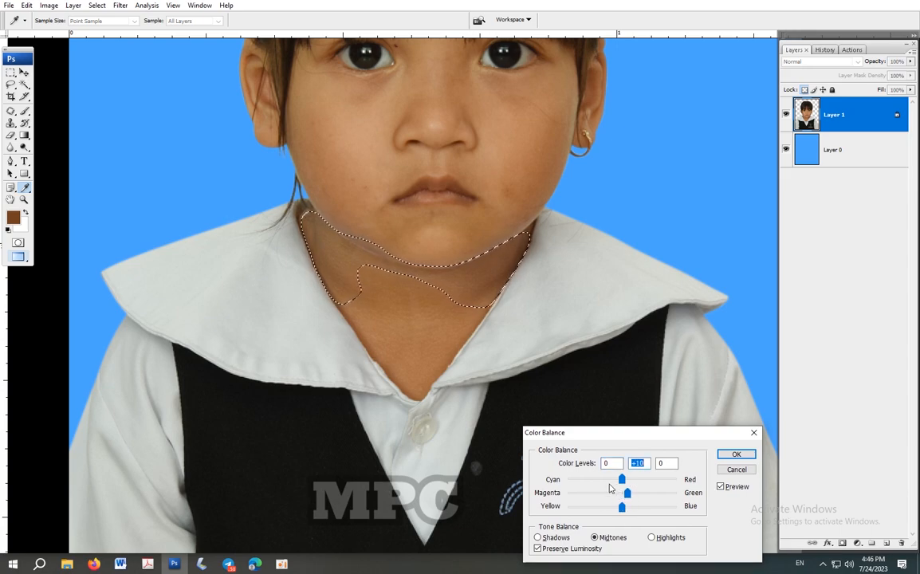
left_click_drag(627, 495, 616, 509)
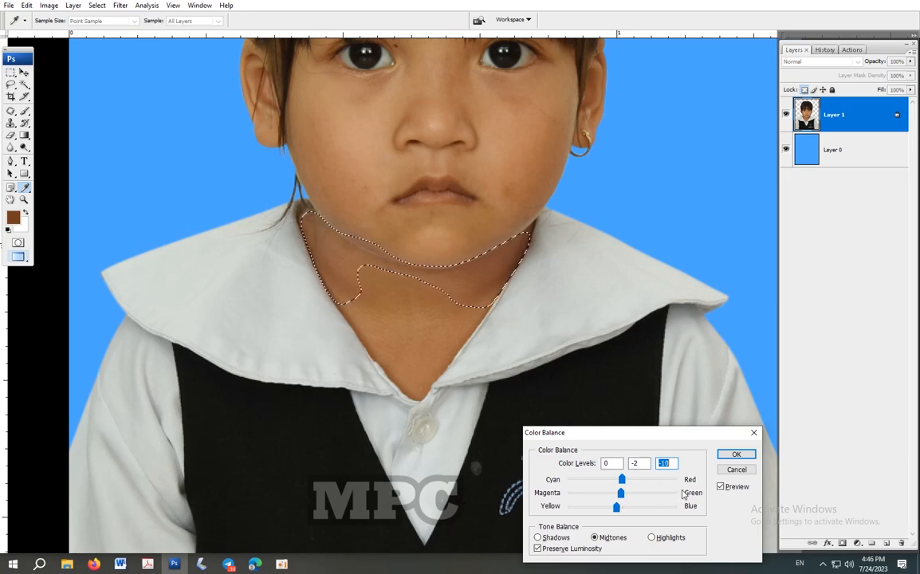
key("Down")
key("Down")
key("Down")
key("Down")
key("Down")
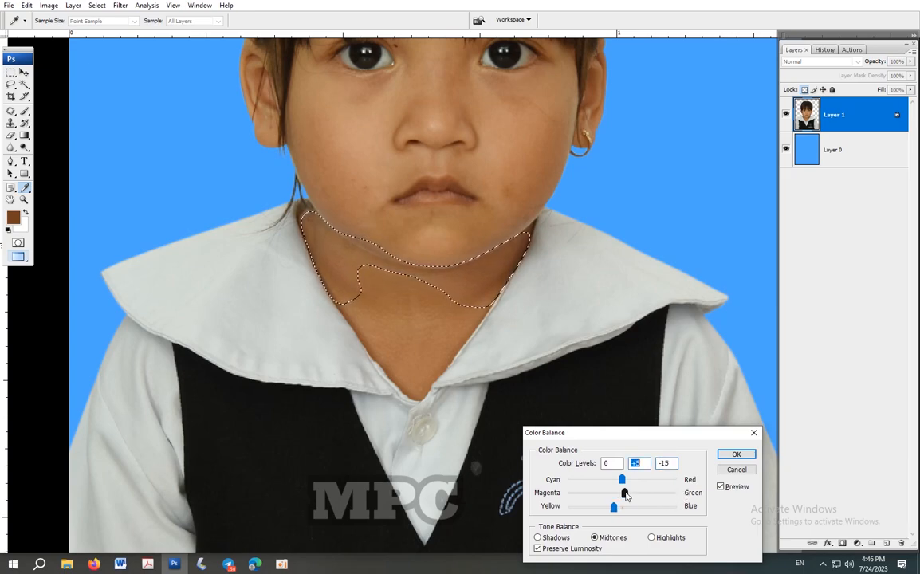
left_click(736, 453)
key("ctrl+d")
key("w")
left_click(479, 293)
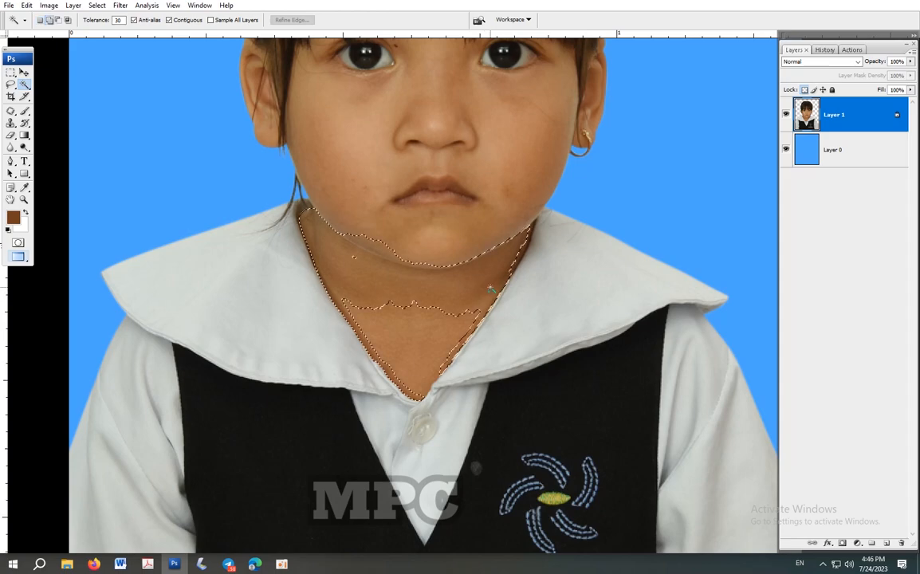
key("ctrl+d")
Outline a narrow strip of shadowed skin on each side of the neck beside the collar with the Patch tool.
key("j")
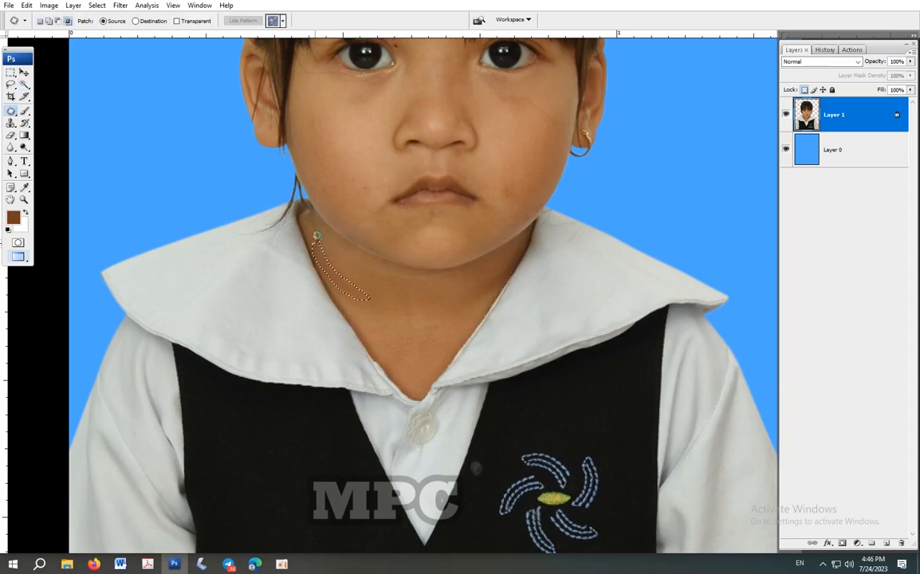
left_click_drag(317, 235, 316, 238)
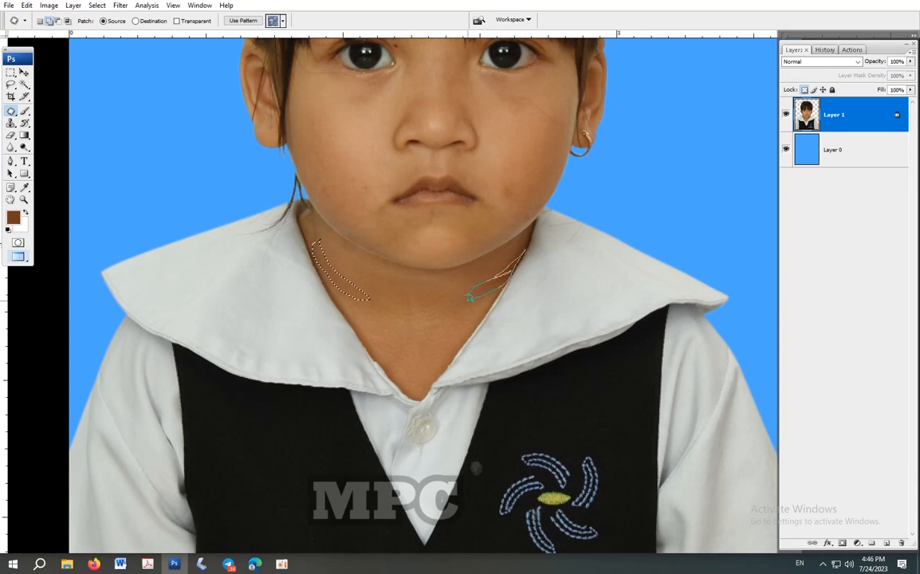
left_click_drag(470, 297, 516, 263)
Set the neck strips' midtones to -5 magenta and +11 blue, brighten them with a Curves point at input 119, output 132, and deselect.
key("ctrl+b")
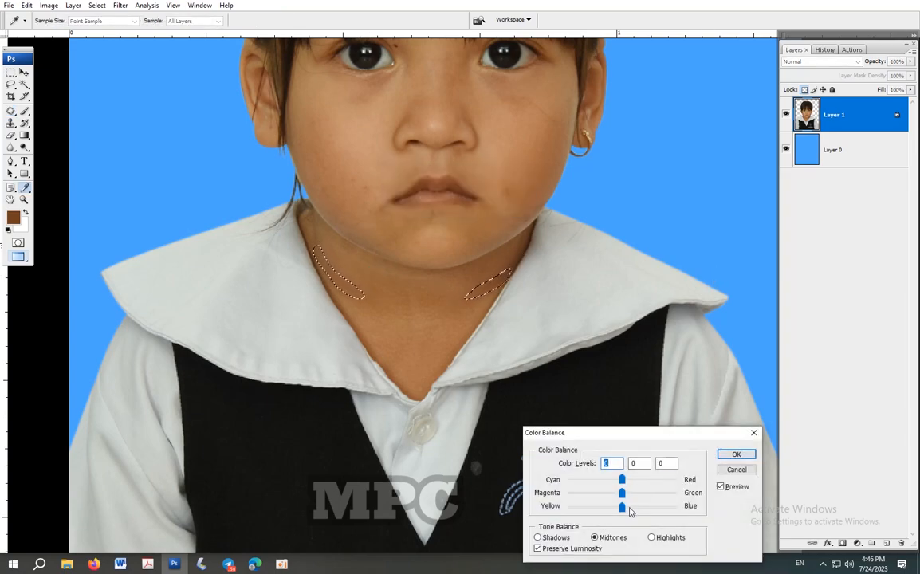
left_click_drag(622, 506, 627, 507)
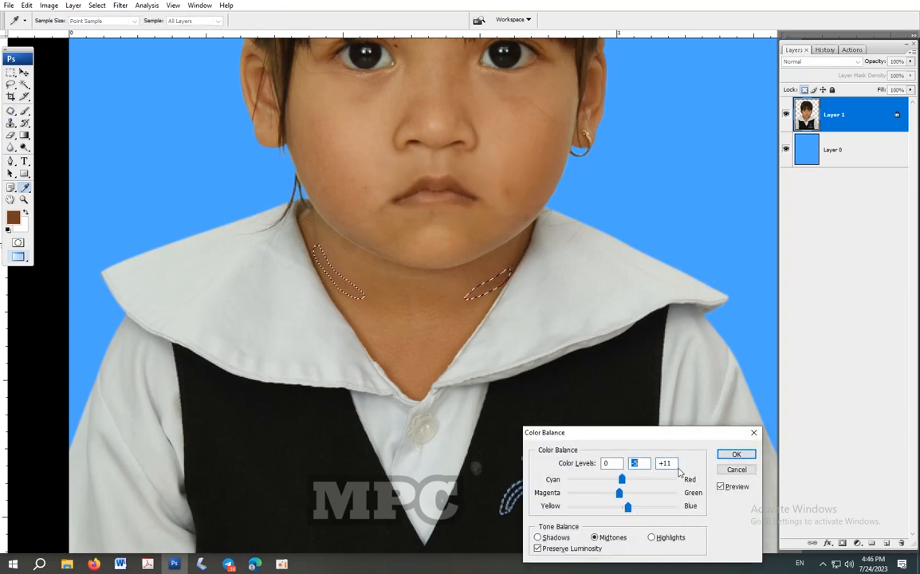
left_click(736, 454)
key("ctrl+m")
left_click_drag(781, 354, 781, 345)
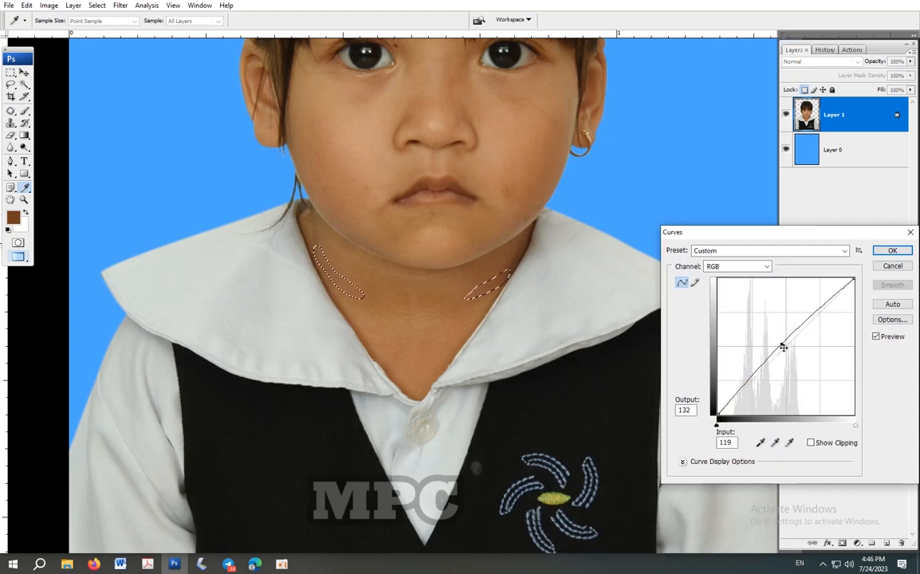
left_click(885, 252)
key("ctrl+d")
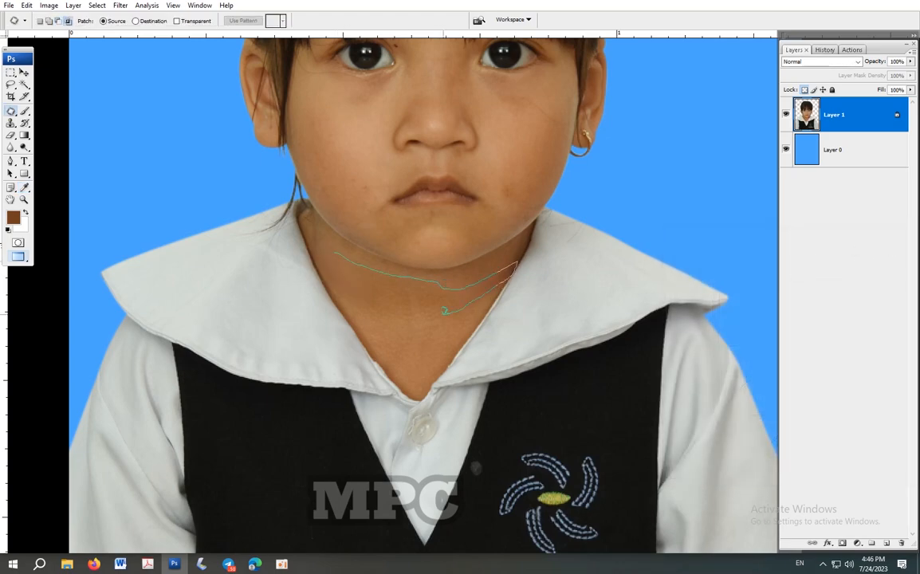
Outline a curved band of shadow across the whole neck below the chin with the Patch tool and feather the selection.
mouse_move(326, 272)
left_mouse_down()
mouse_move(310, 229)
mouse_move(314, 248)
left_mouse_up()
key("ctrl+alt+d")
key("Return")
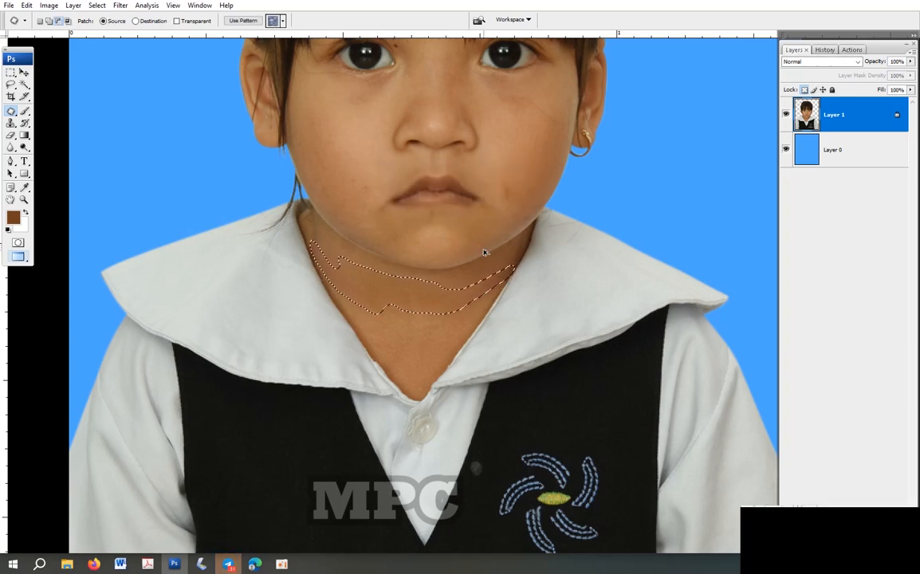
Brighten the neck band with a Curves point at input 115, output 130, and deselect.
key("ctrl+m")
left_click_drag(780, 352, 780, 346)
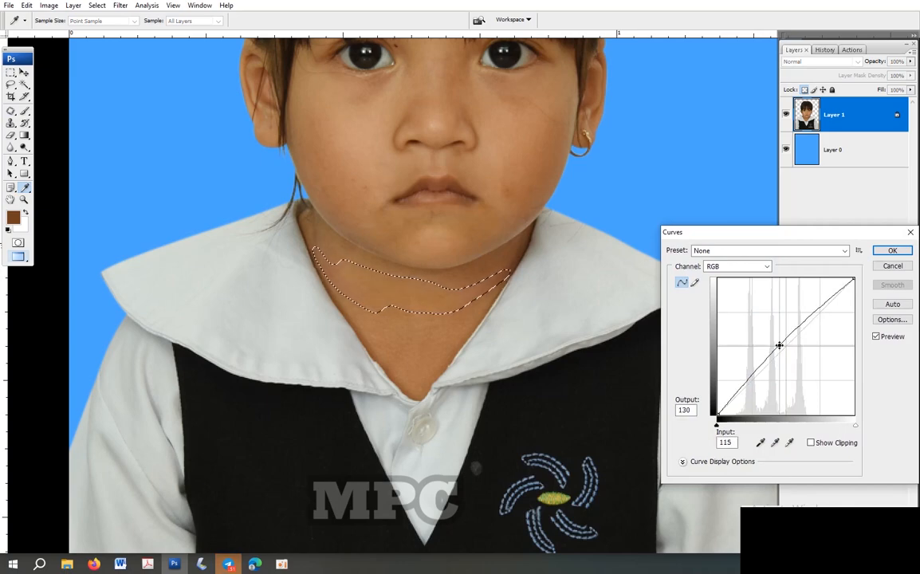
left_click(894, 250)
key("ctrl+d")
Select the darker skin tones of the face and neck with Color Range, sampling the shaded cheek at fuzziness 36, and feather the selection.
scroll(494, 310, "down", 2)
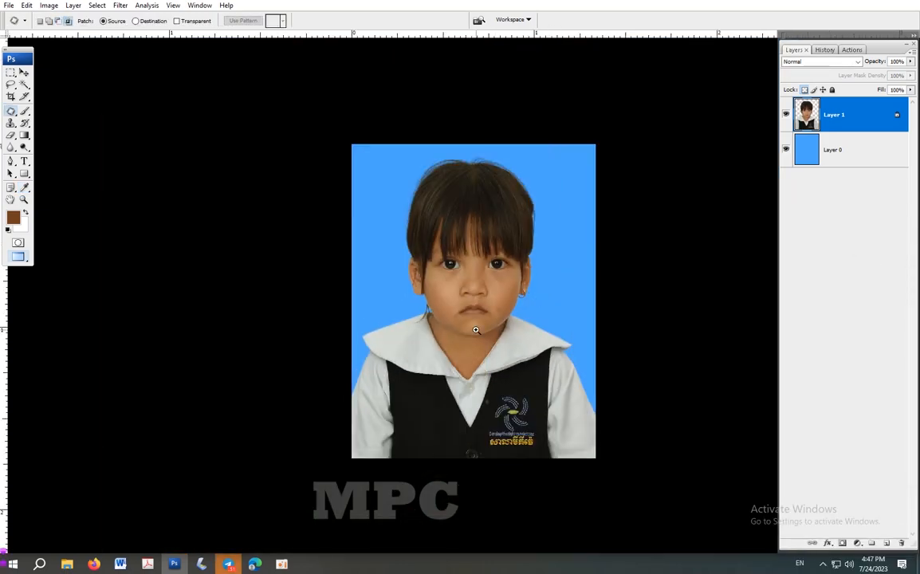
scroll(475, 329, "up", 1)
scroll(494, 317, "up", 2)
left_click(96, 6)
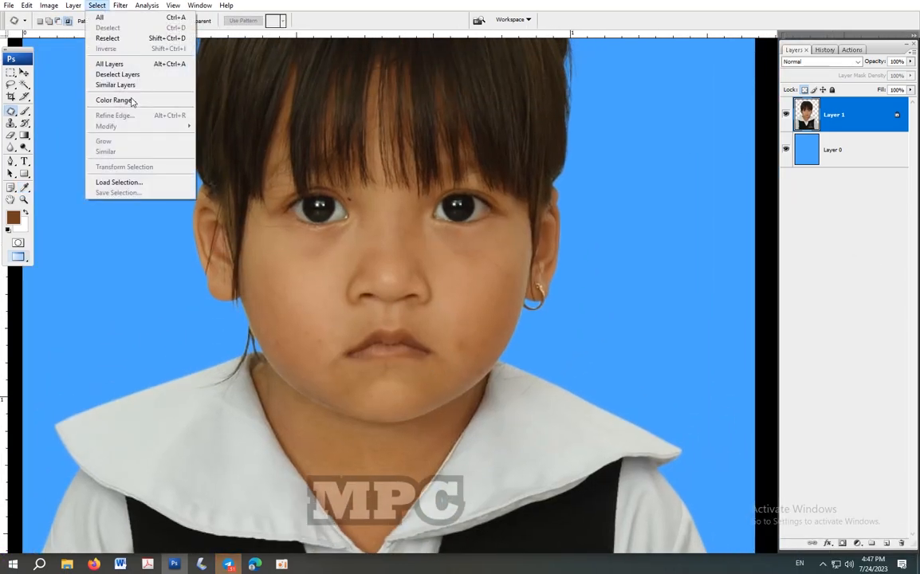
left_click(112, 99)
left_click(312, 294)
left_click_drag(712, 209, 722, 210)
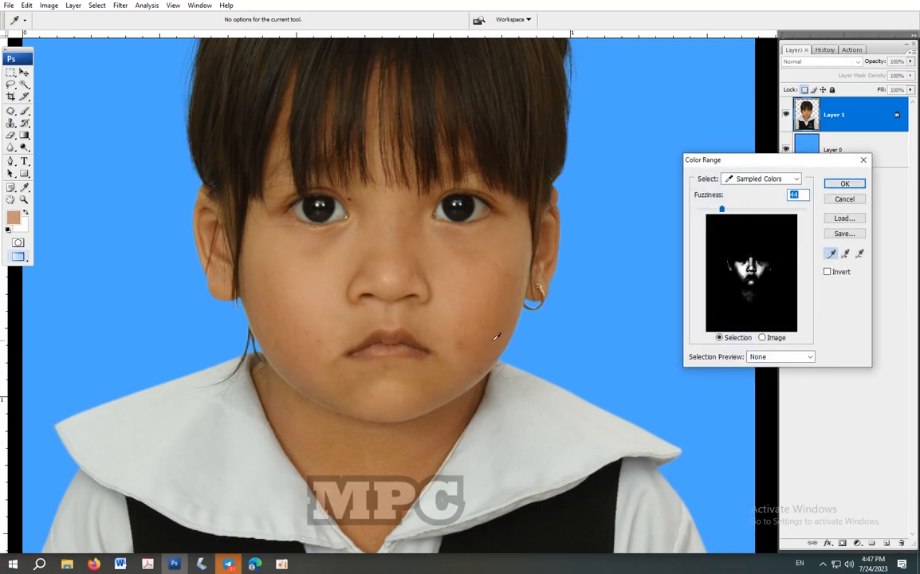
left_click(514, 276)
left_click(851, 184)
key("alt+ctrl+d")
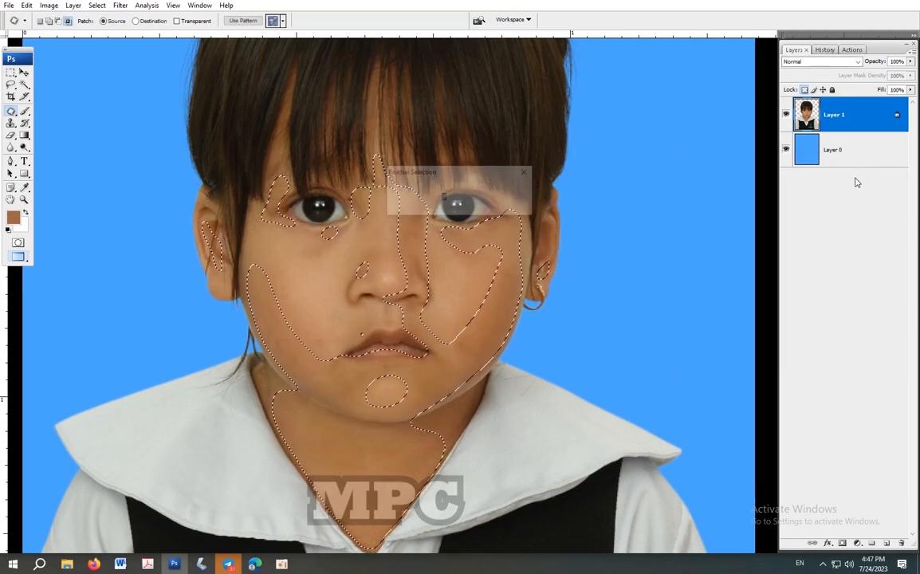
key("Return")
Reduce the selected darker skin's saturation to -18 and brighten it by setting the Levels white input to 235.
key("ctrl+u")
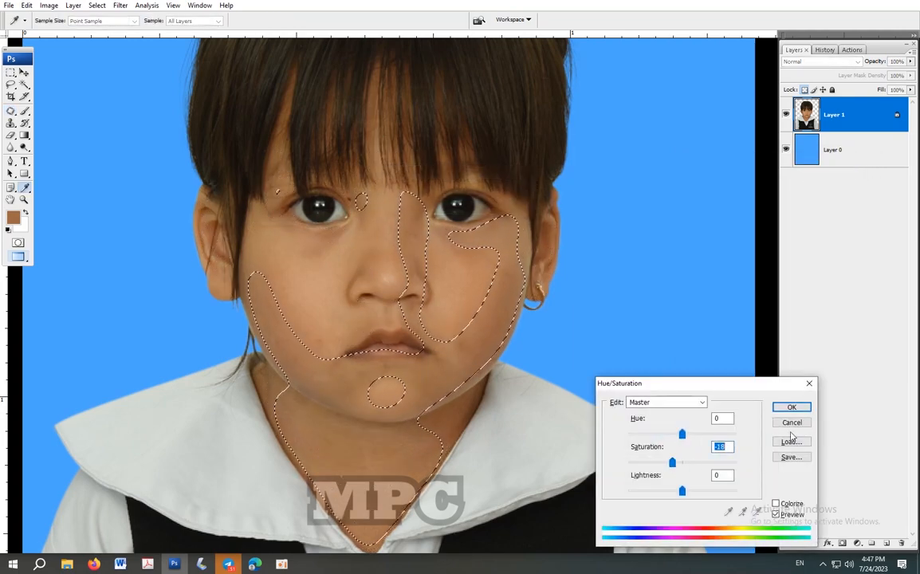
left_click(791, 408)
key("ctrl+l")
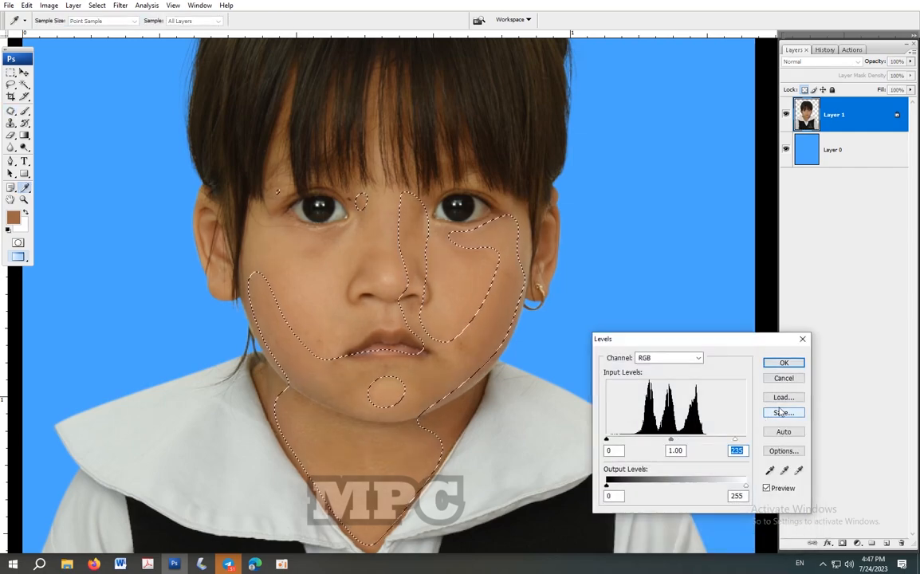
left_click(784, 363)
Shift the darker skin's midtones to +7 towards red with Color Balance and deselect.
key("ctrl+b")
left_click_drag(622, 479, 625, 479)
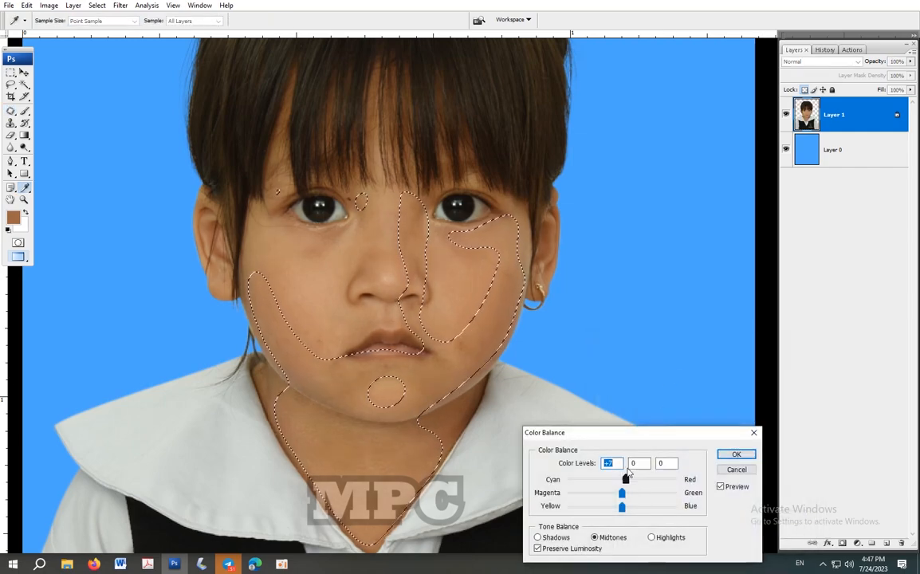
left_click(735, 455)
key("j")
key("ctrl+d")
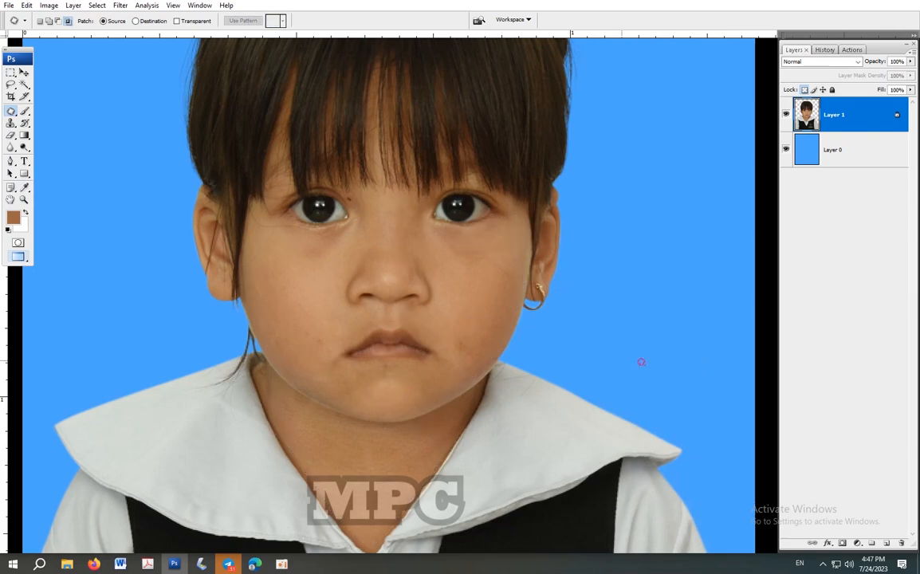
Select the lighter skin tones of the face with Color Range, sampling the bright cheek at fuzziness 36.
left_click(97, 5)
left_click(104, 91)
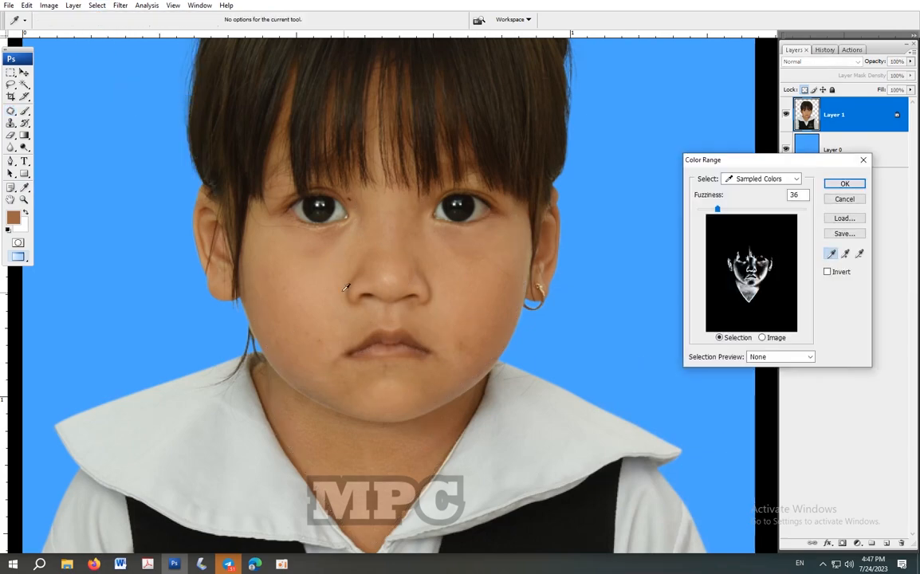
left_click(328, 220)
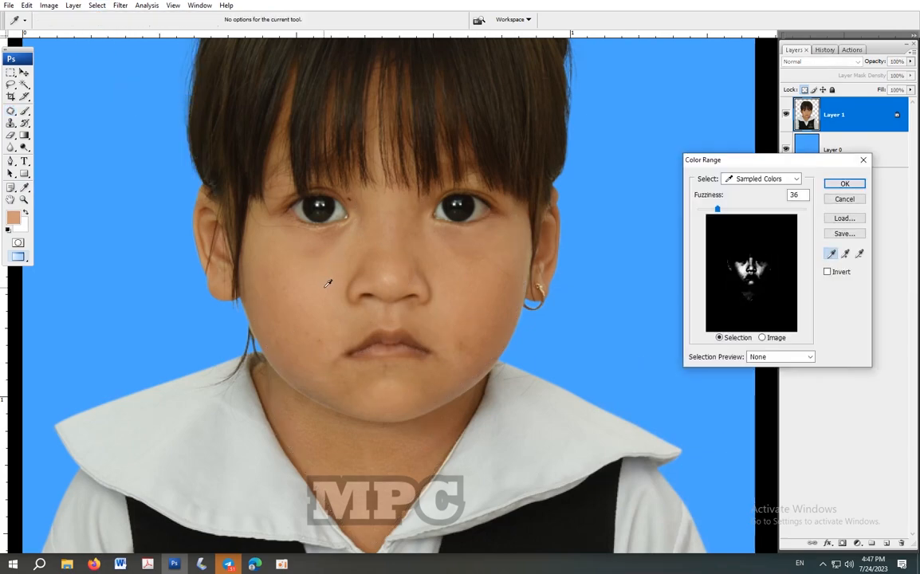
left_click(843, 184)
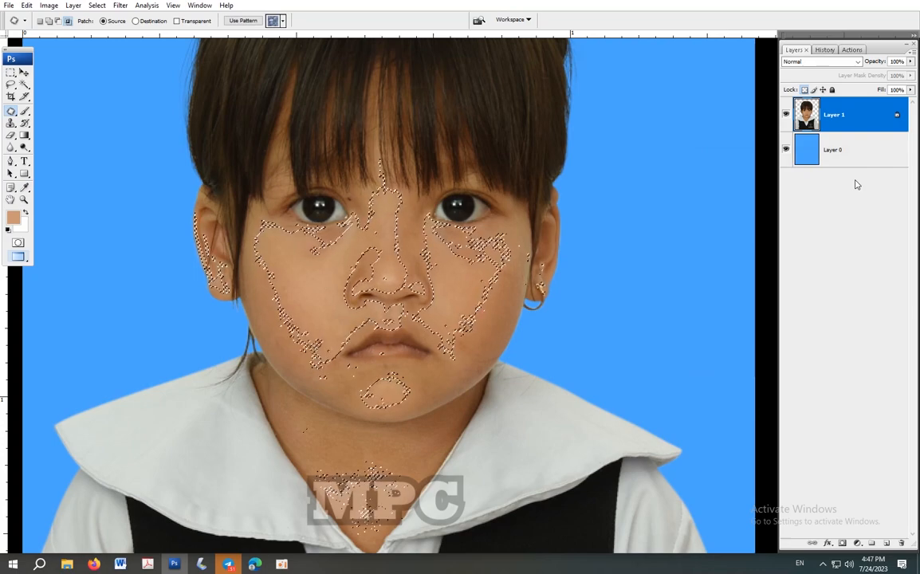
Feather the selected lighter face skin, shift its midtones to +24 towards red and -6 towards yellow with Color Balance, and deselect.
key("ctrl+alt+d")
key("Return")
key("ctrl+b")
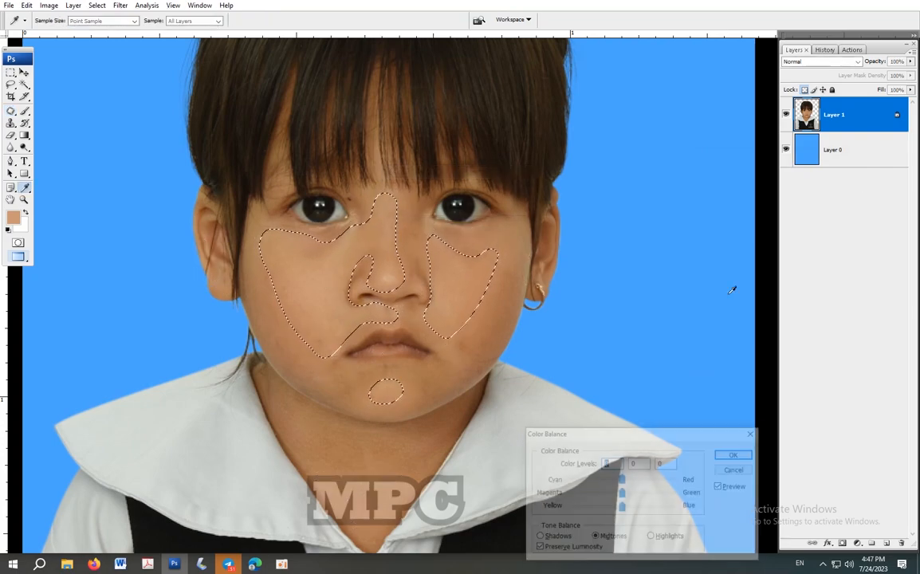
left_click(635, 479)
left_click(616, 506)
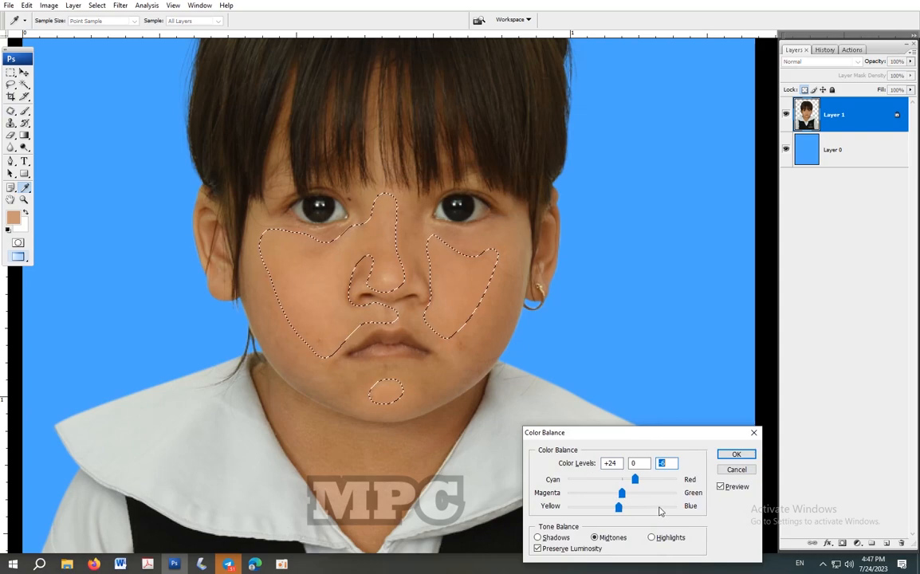
left_click(736, 454)
key("j")
key("ctrl+d")
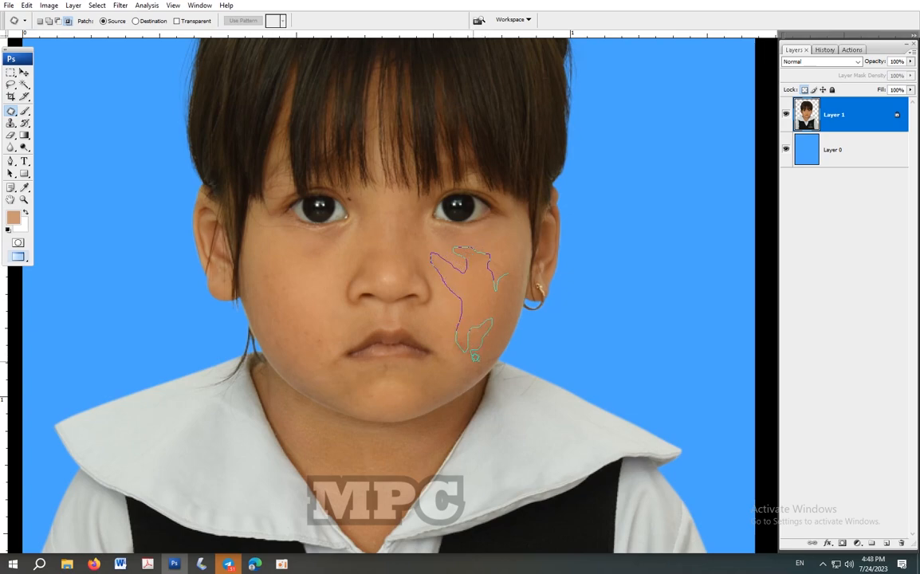
Outline the uneven skin patches on both cheeks with the Patch tool and feather the selection.
left_click_drag(518, 288, 515, 284)
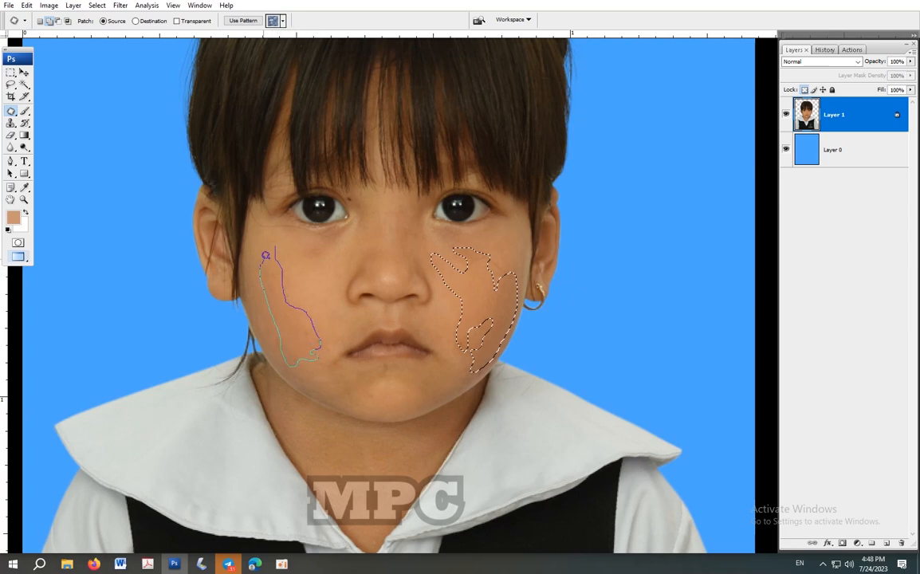
left_click_drag(265, 254, 271, 239)
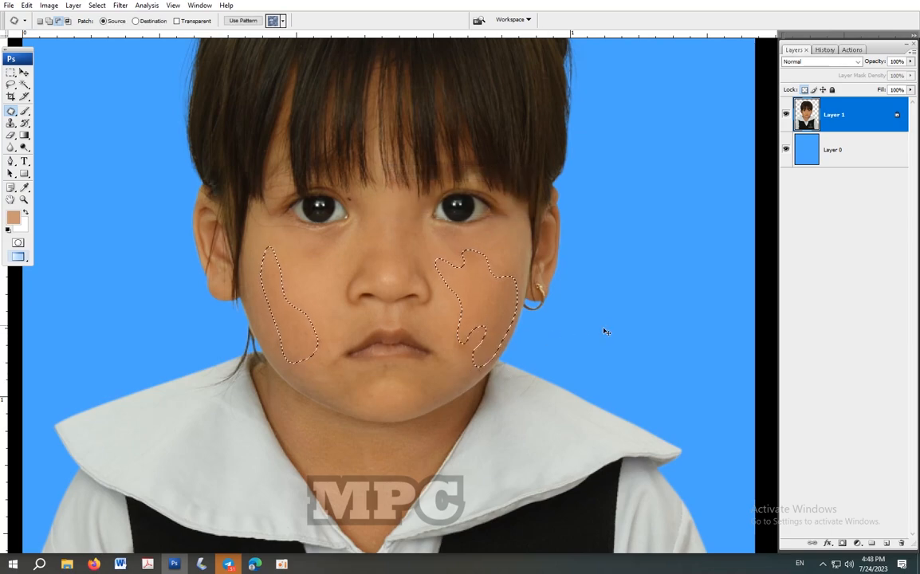
key("i")
key("ctrl+b")
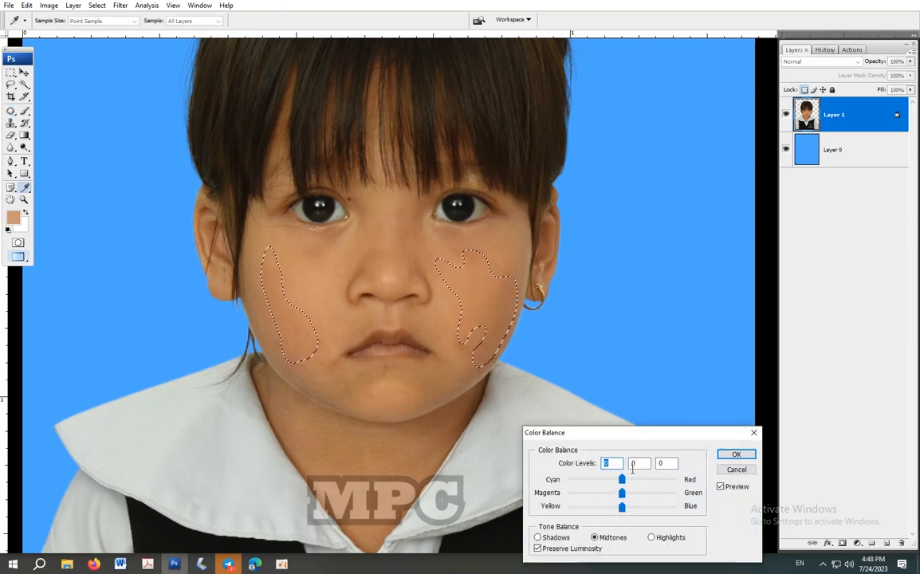
key("Escape")
Brighten the selected cheek patches slightly with Curves, raising input 120 to output 126, and deselect.
key("ctrl+m")
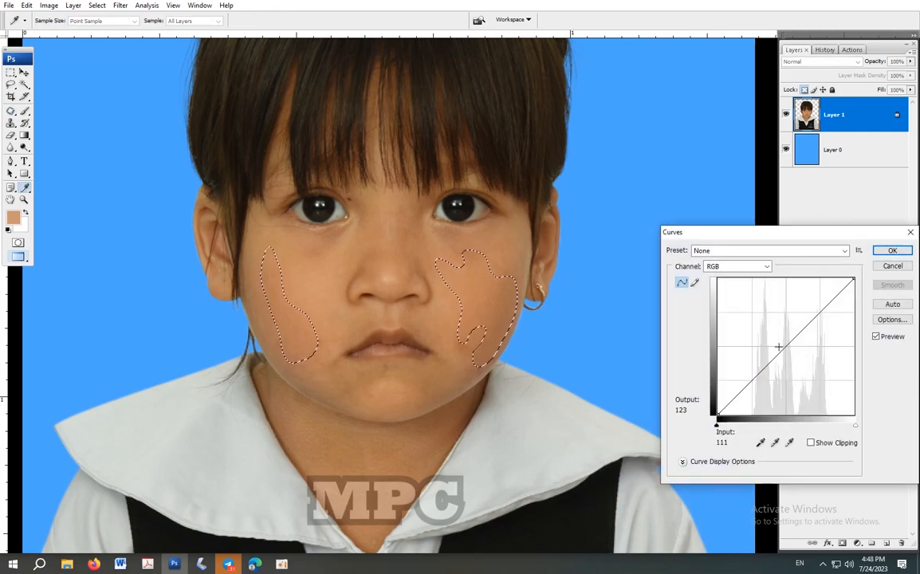
left_click(782, 346)
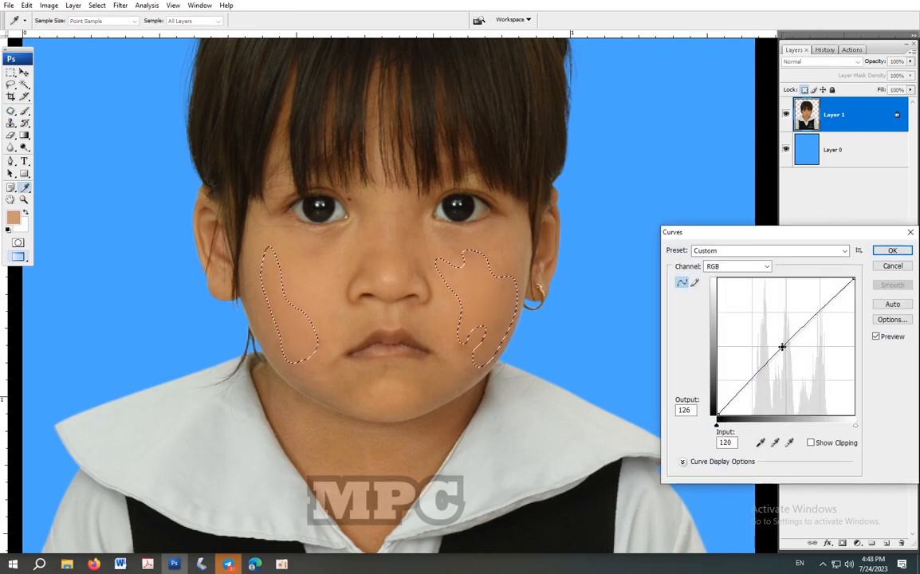
left_click(892, 250)
key("j")
key("ctrl+d")
key("ctrl+0")
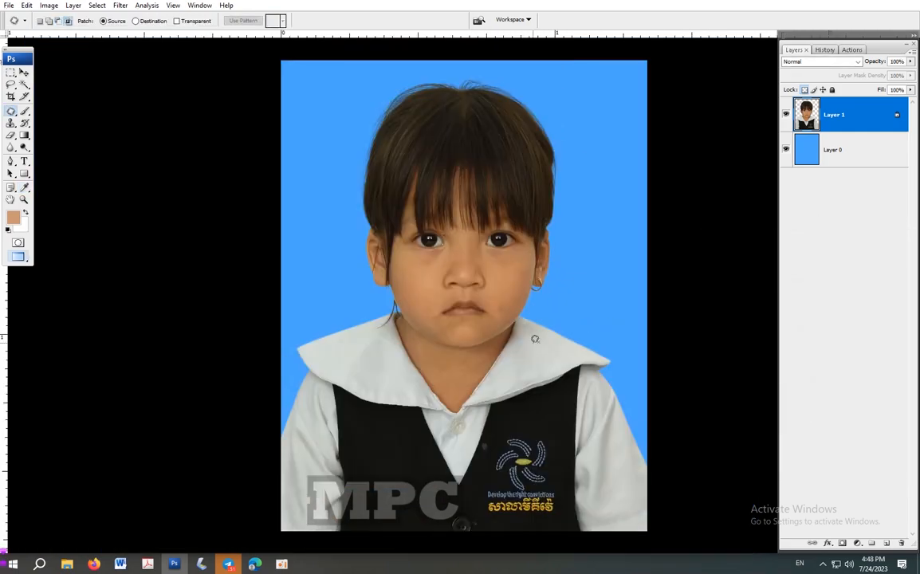
Select the shaded skin along the jawline with Color Range, sampling the lower jaw and raising the fuzziness above 40, and feather the selection twice.
left_click(500, 322, "ctrl")
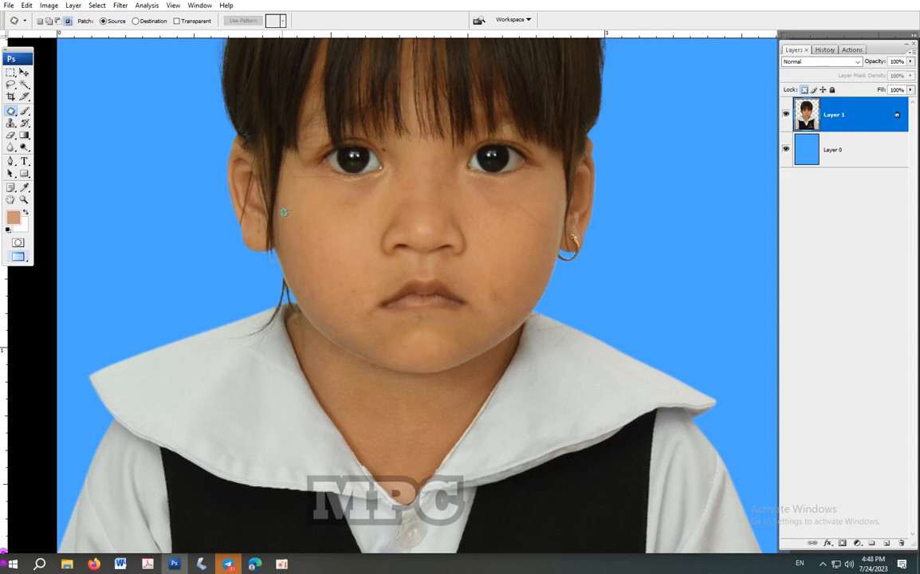
left_click(96, 5)
left_click(104, 91)
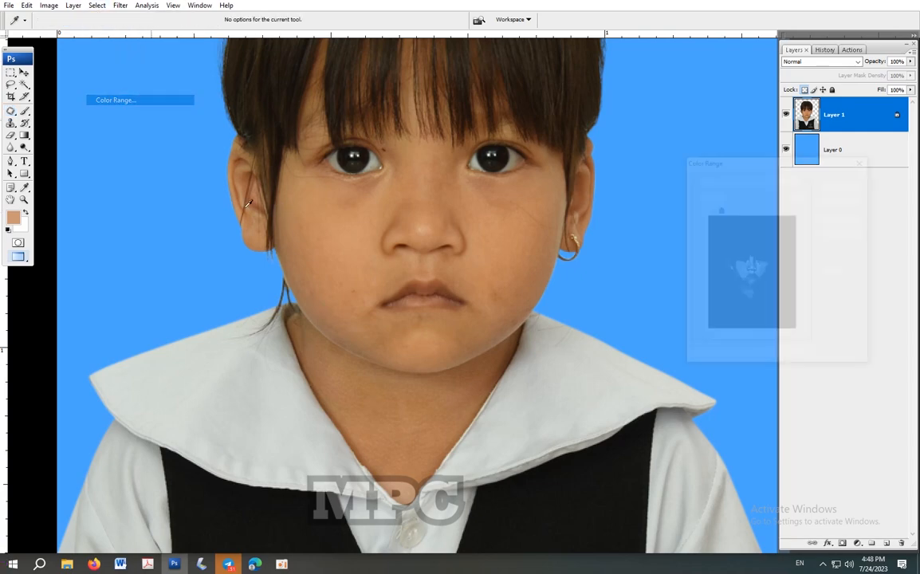
left_click(351, 342)
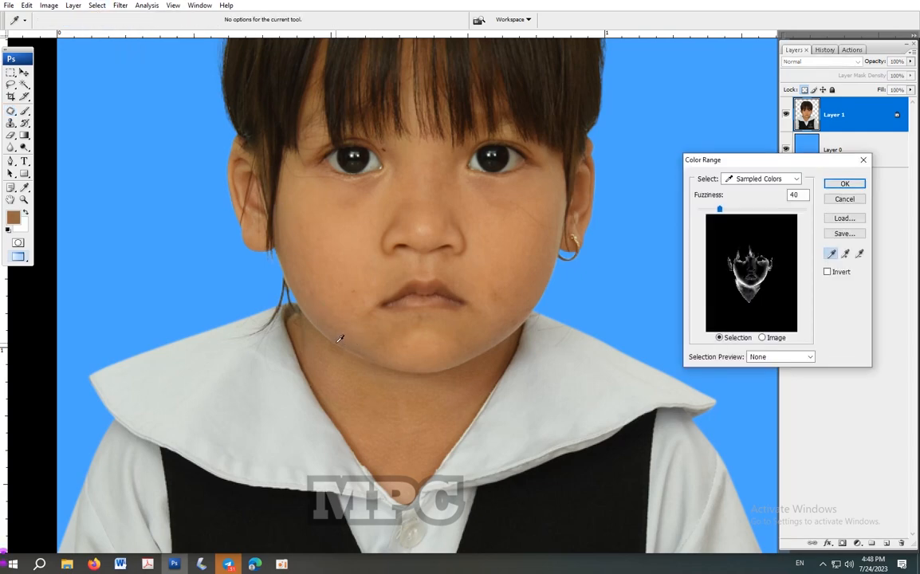
left_click_drag(719, 208, 724, 210)
left_click(847, 187)
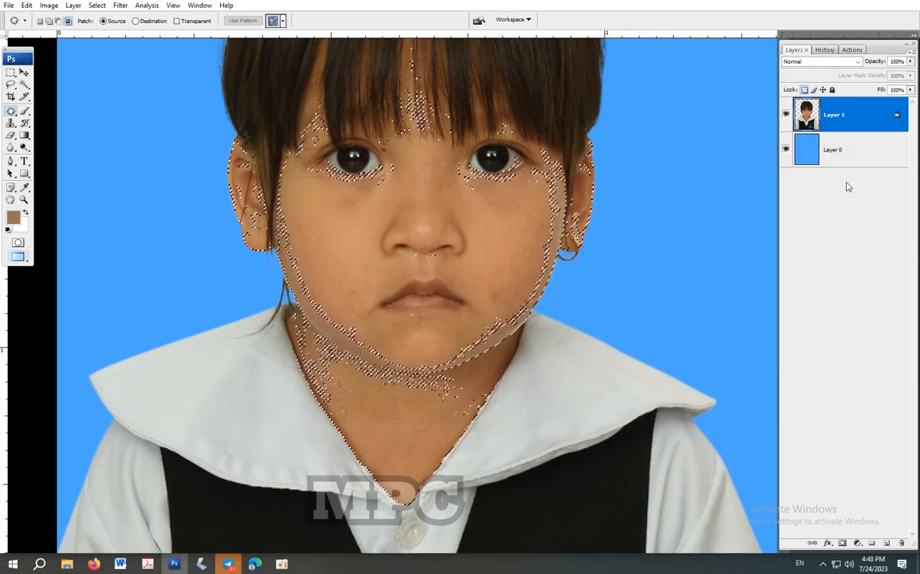
key("ctrl+alt+d")
key("Return")
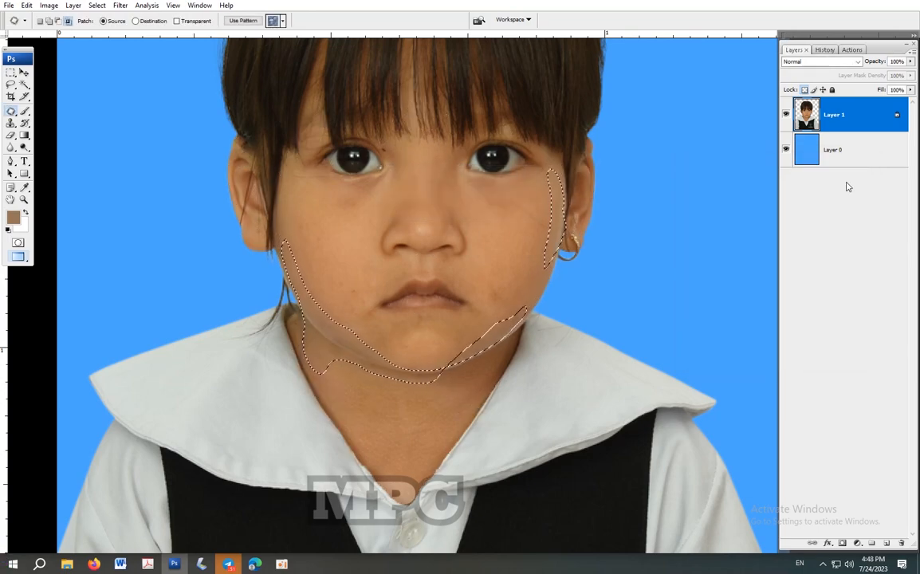
key("ctrl+alt+d")
key("Return")
Shift the selected jawline skin towards red with Color Balance, brighten it with a Levels white input of 235, and deselect.
key("ctrl+b")
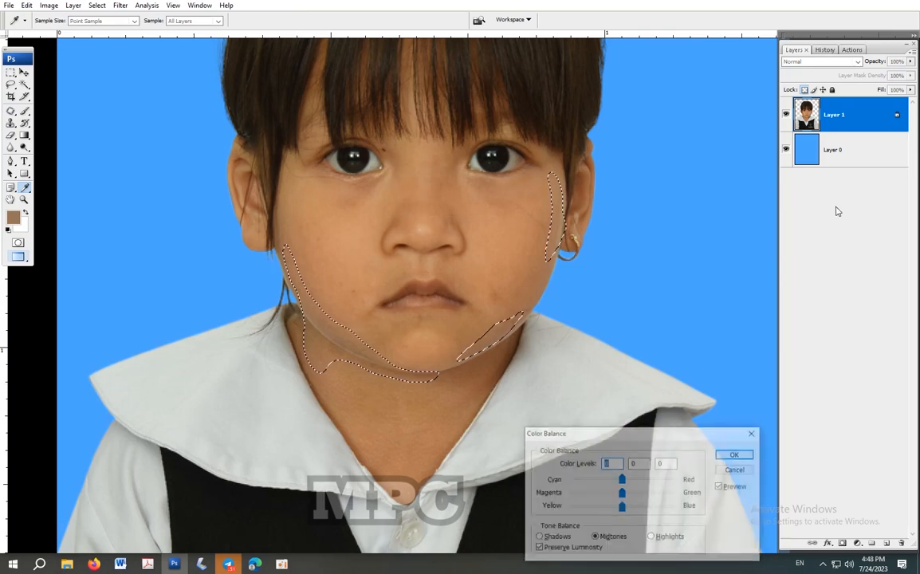
mouse_move(627, 483)
left_mouse_down()
mouse_move(641, 485)
mouse_move(616, 506)
mouse_move(632, 481)
left_mouse_up()
left_click(736, 453)
key("ctrl+l")
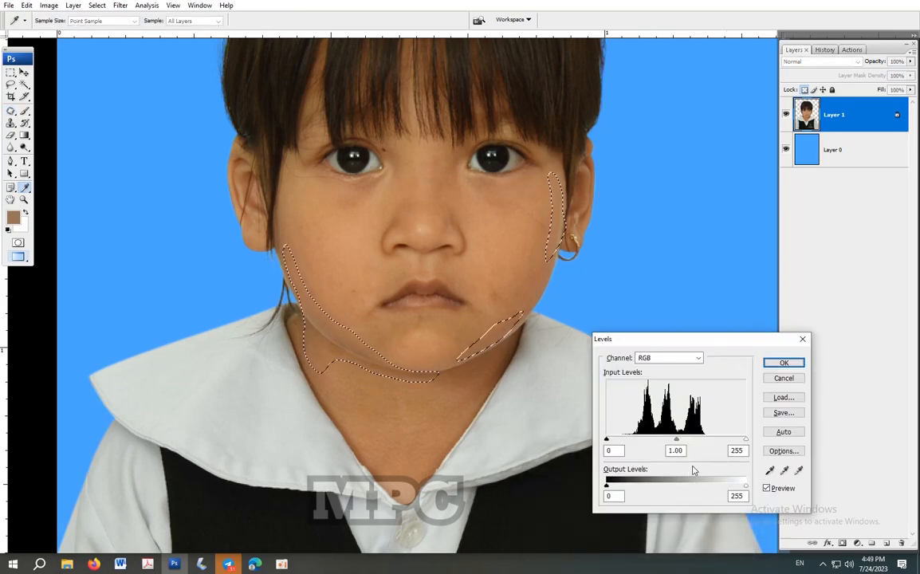
left_click_drag(745, 440, 736, 441)
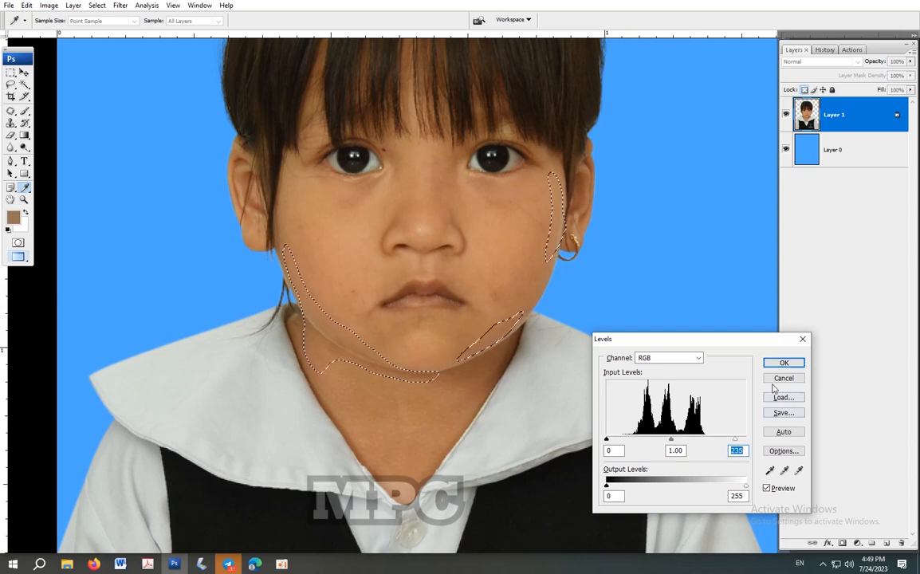
left_click(783, 363)
key("j")
key("ctrl+d")
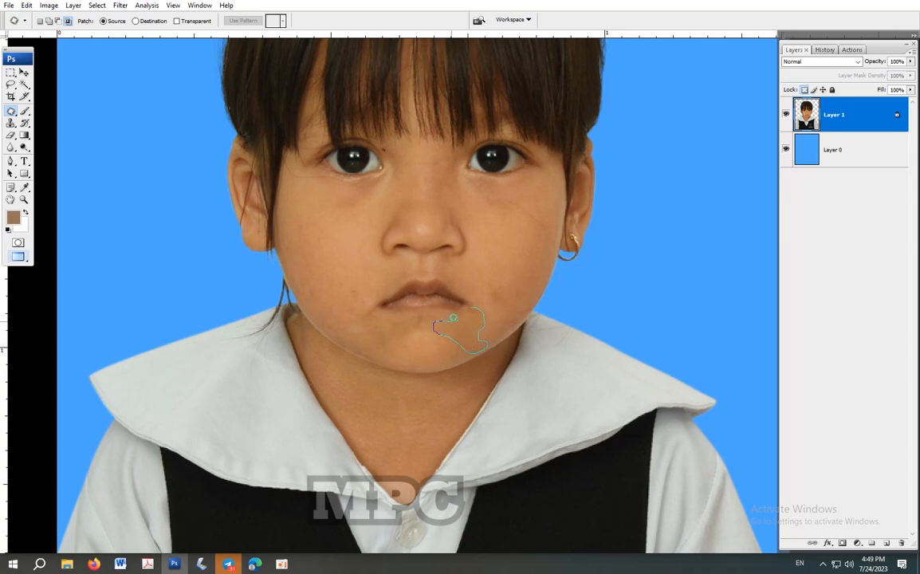
Outline the two shaded patches on the chin below the mouth with the Patch tool and feather the selection by 5 pixels.
left_click_drag(474, 317, 434, 323)
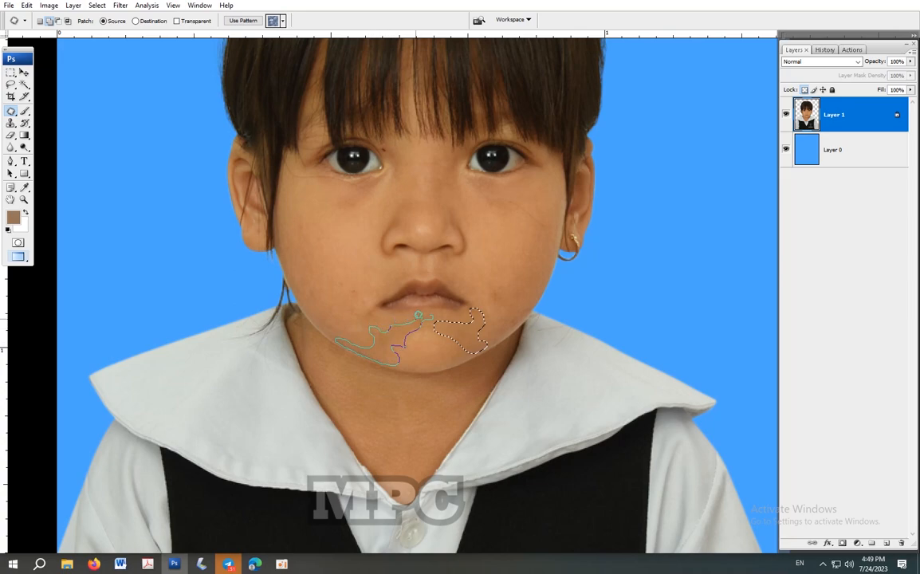
left_click_drag(424, 315, 423, 320)
key("ctrl+alt+d")
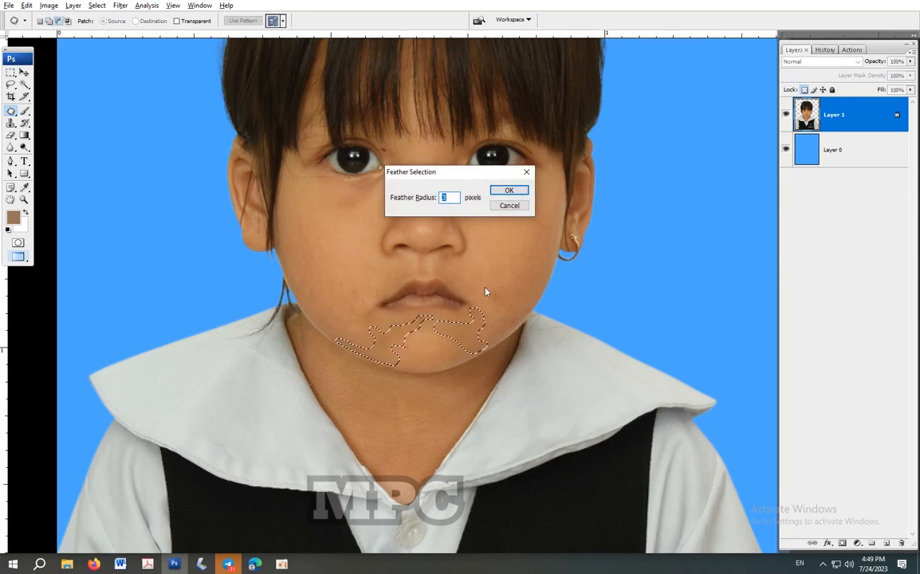
type("5")
key("Return")
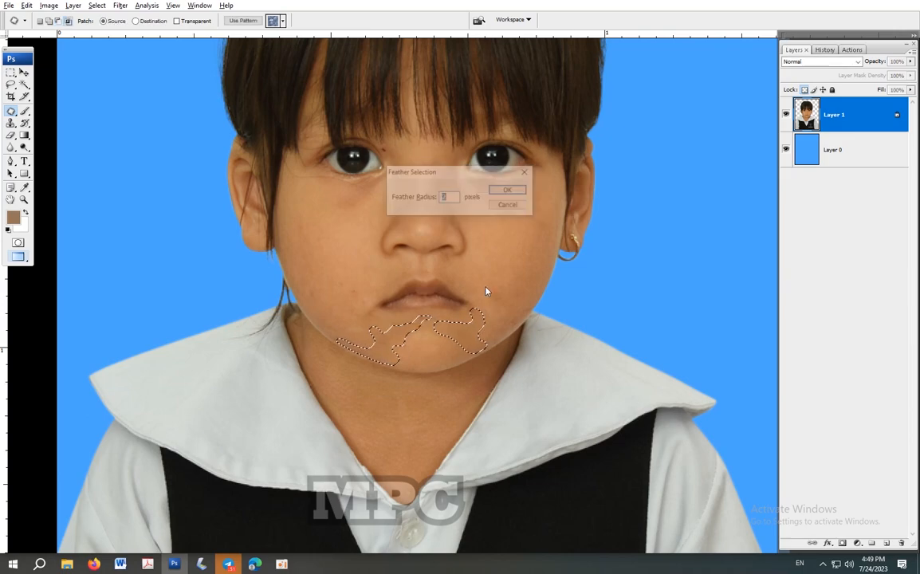
Shift the chin patches' midtones to -2 towards magenta with Color Balance and brighten them slightly with Curves.
key("ctrl+b")
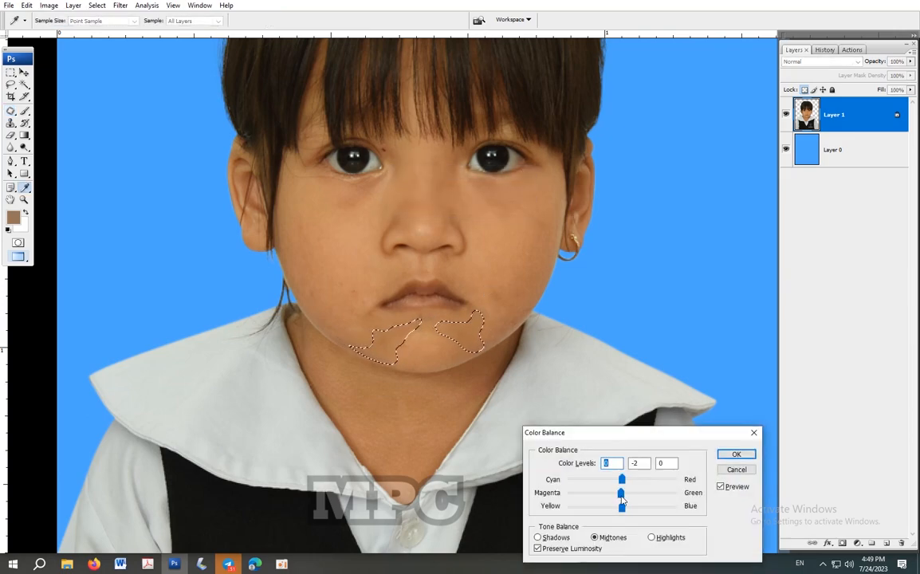
left_click(735, 456)
key("ctrl+m")
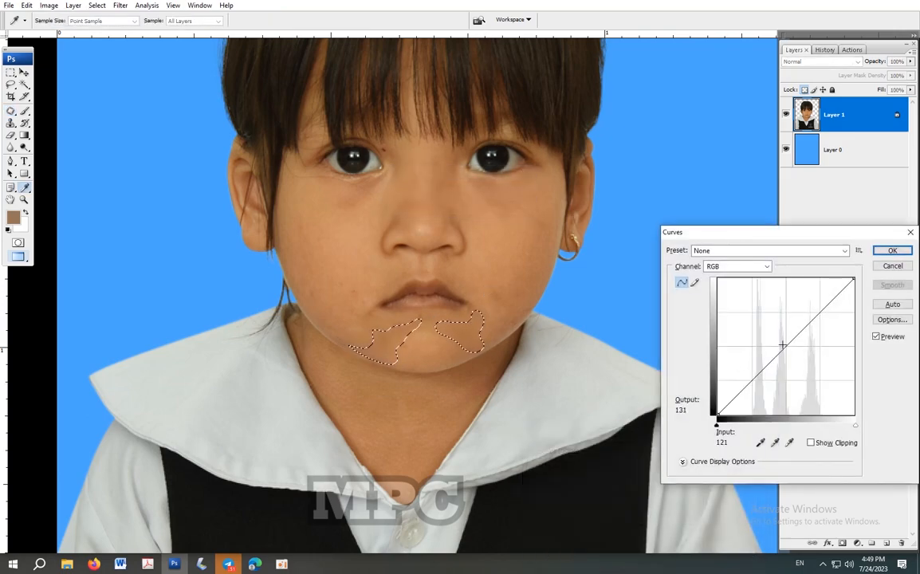
left_click_drag(782, 349, 782, 344)
key("Return")
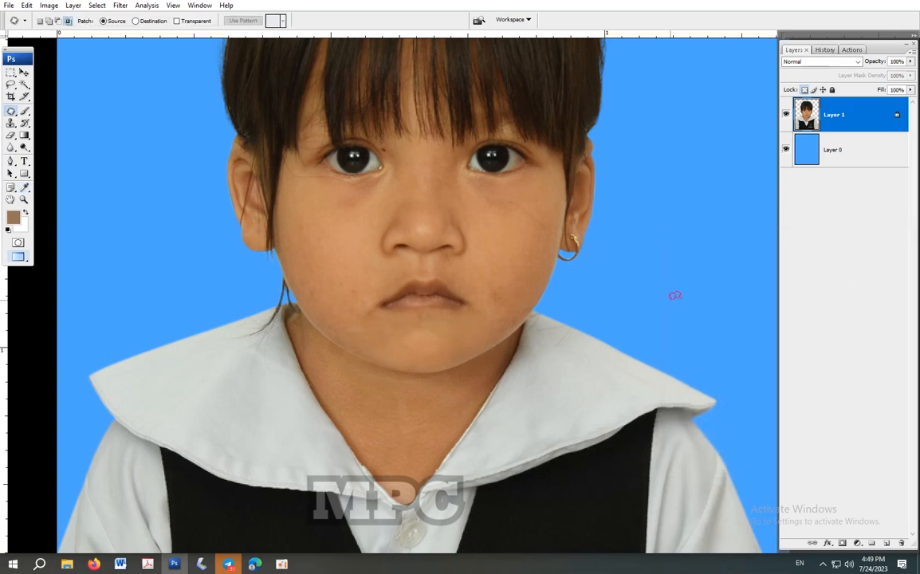
Brighten the selected chin patches by setting the Levels white input to 250 and deselect.
key("ctrl+l")
left_click_drag(746, 440, 743, 440)
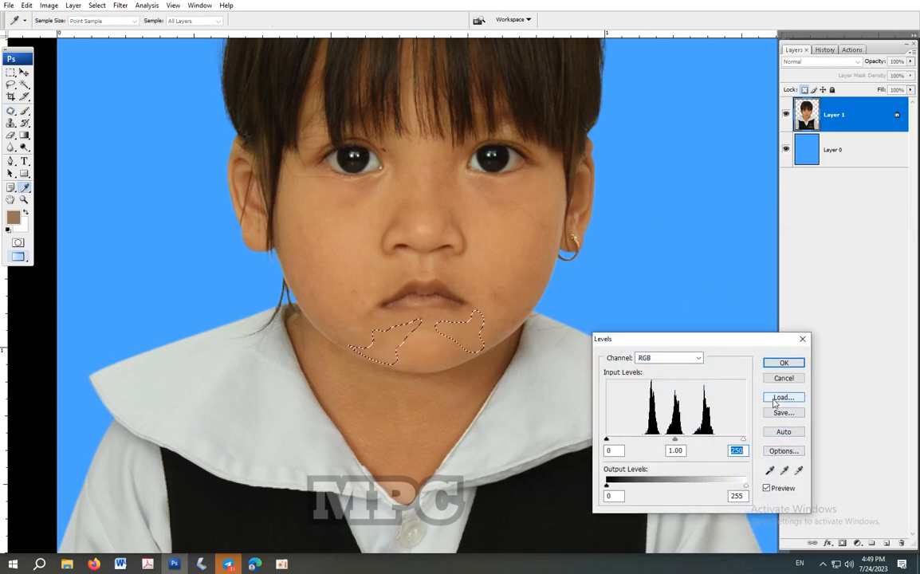
left_click(793, 359)
key("ctrl+d")
key("ctrl+0")
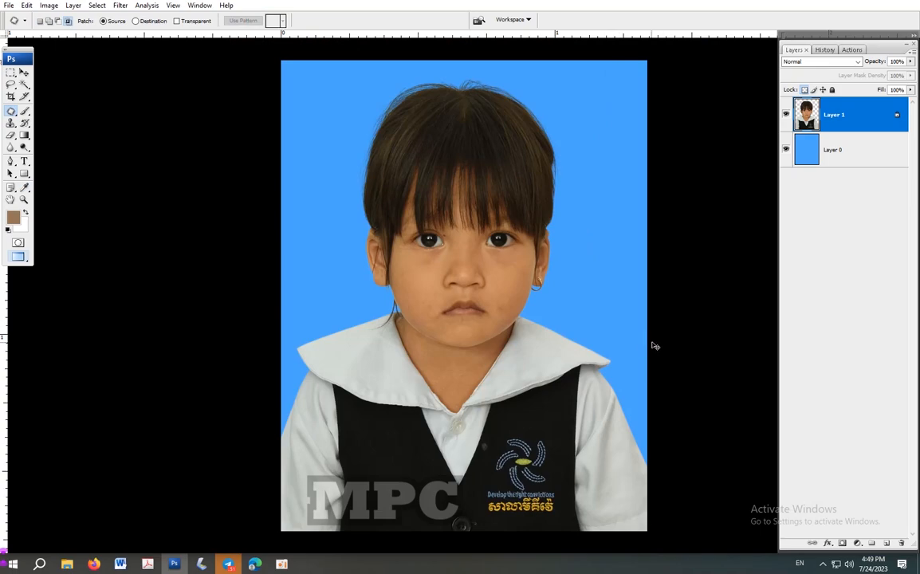
Brighten the girl's whole portrait layer with Curves, raising input 113 to output 128.
key("ctrl+m")
left_click_drag(766, 356, 778, 343)
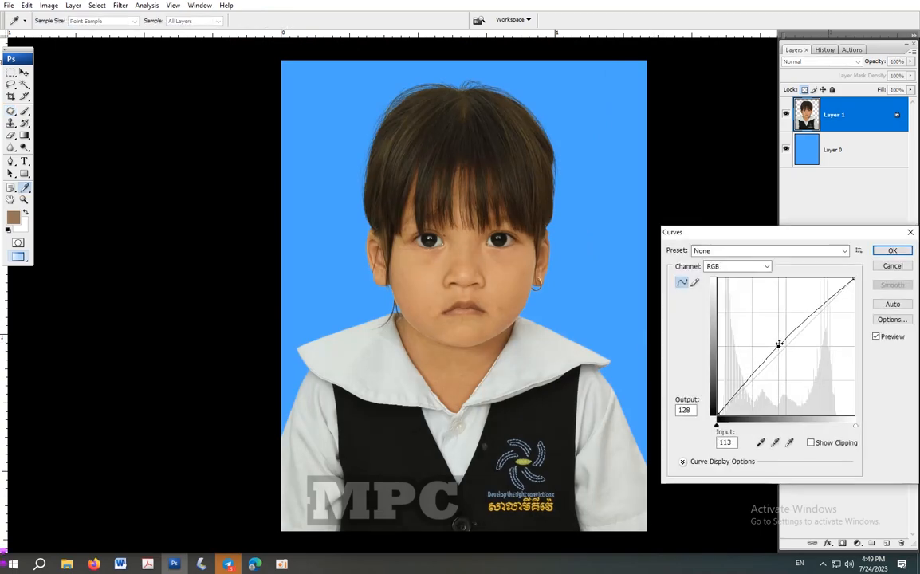
left_click(891, 251)
key("j")
Outline the shaded neck patches on both sides beneath the chin with the Patch tool and feather the selection.
scroll(473, 348, "up", 2)
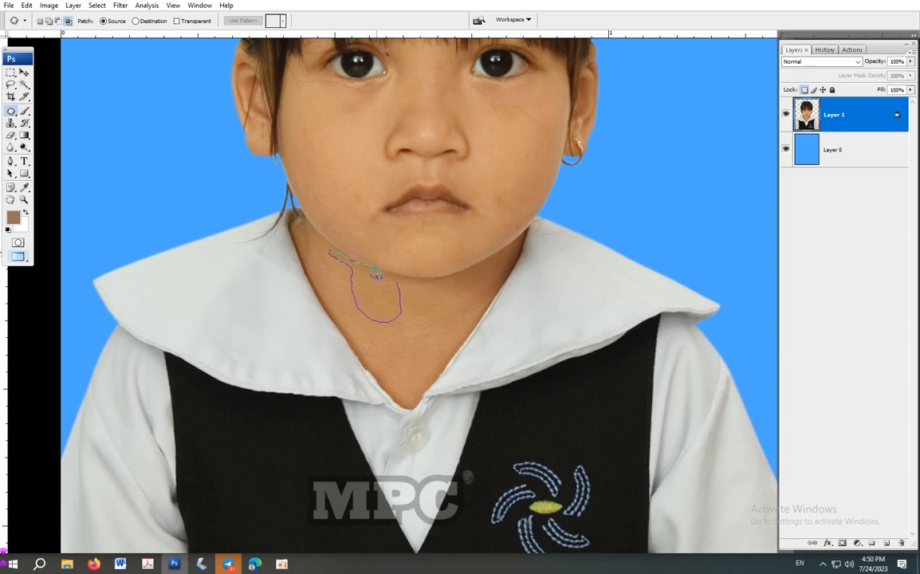
left_click_drag(379, 275, 376, 273)
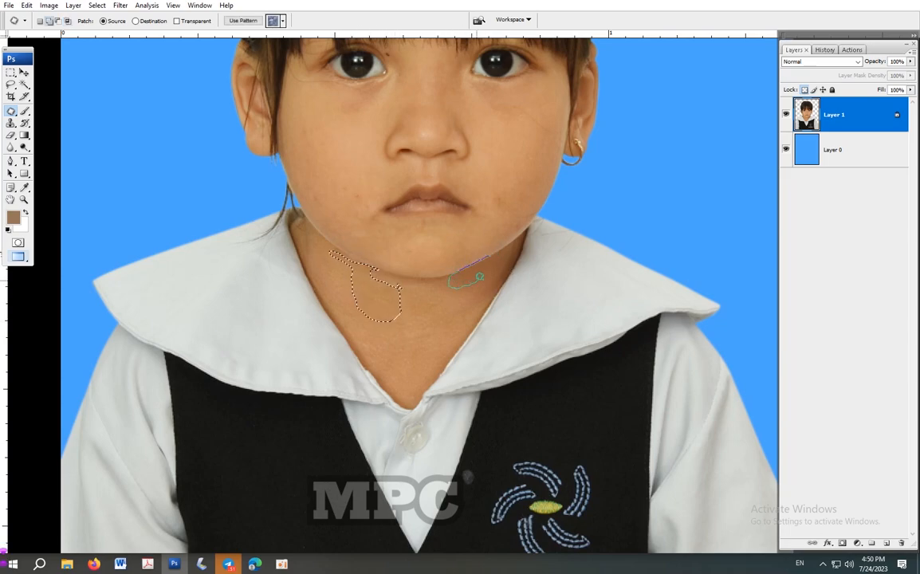
left_click_drag(507, 257, 492, 247)
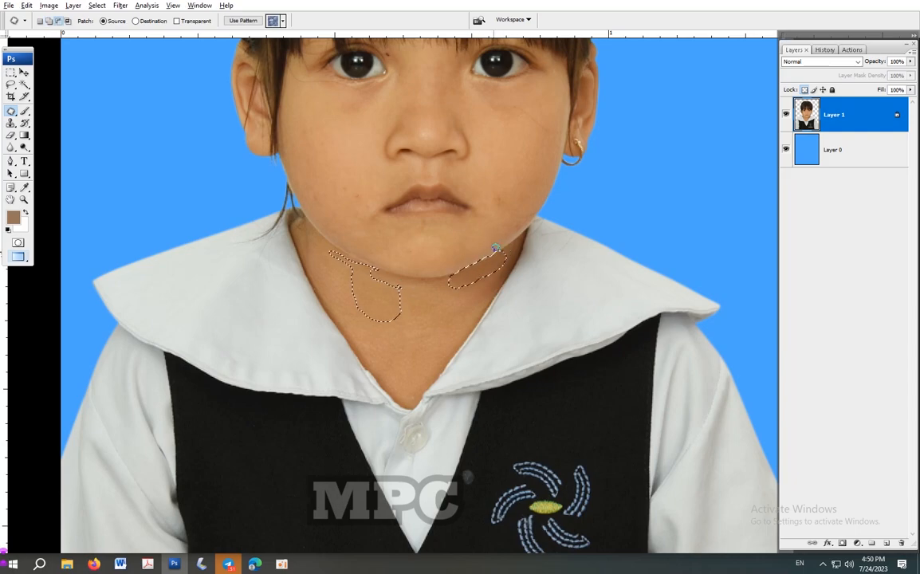
key("ctrl+alt+d")
key("Return")
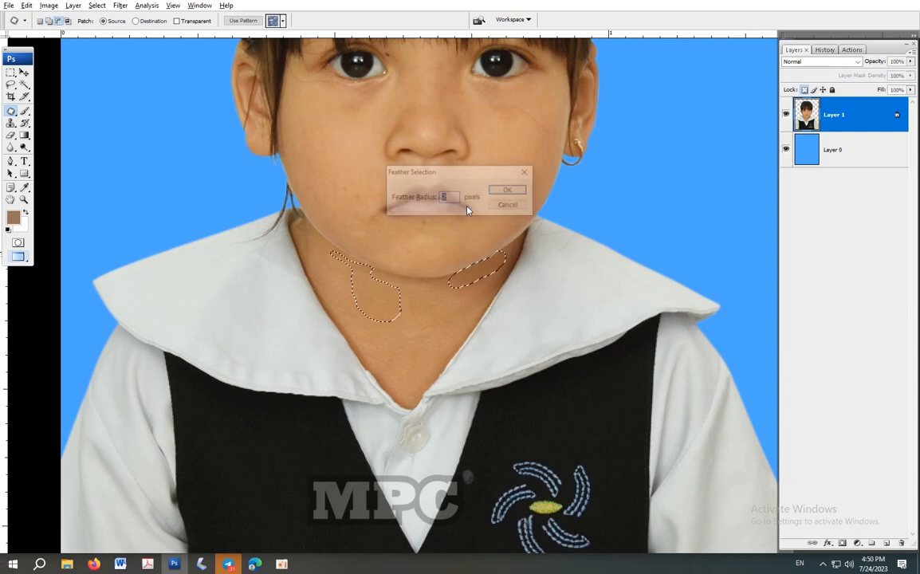
Brighten the selected neck patches slightly with Curves, raising input 126 to output 130, and deselect.
key("ctrl+b")
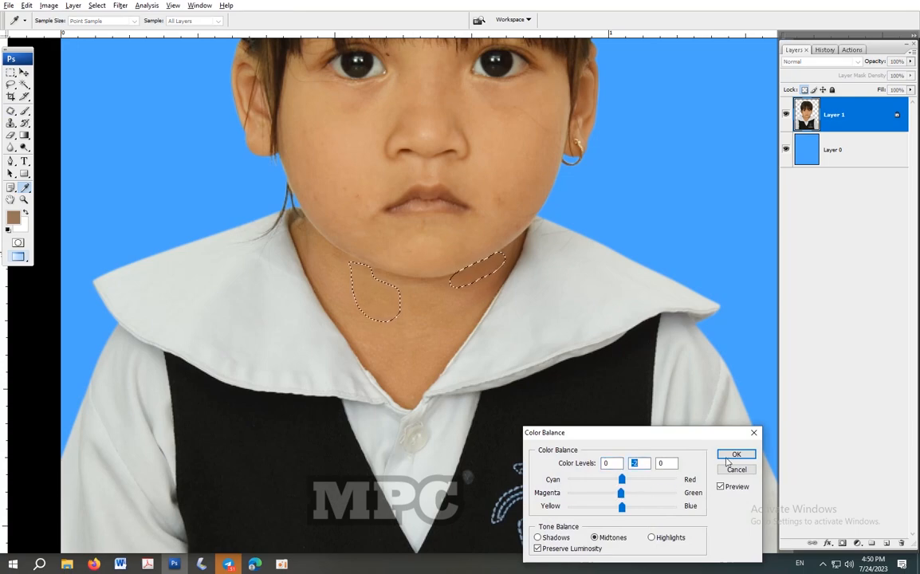
left_click(735, 469)
key("ctrl+m")
left_click(785, 345)
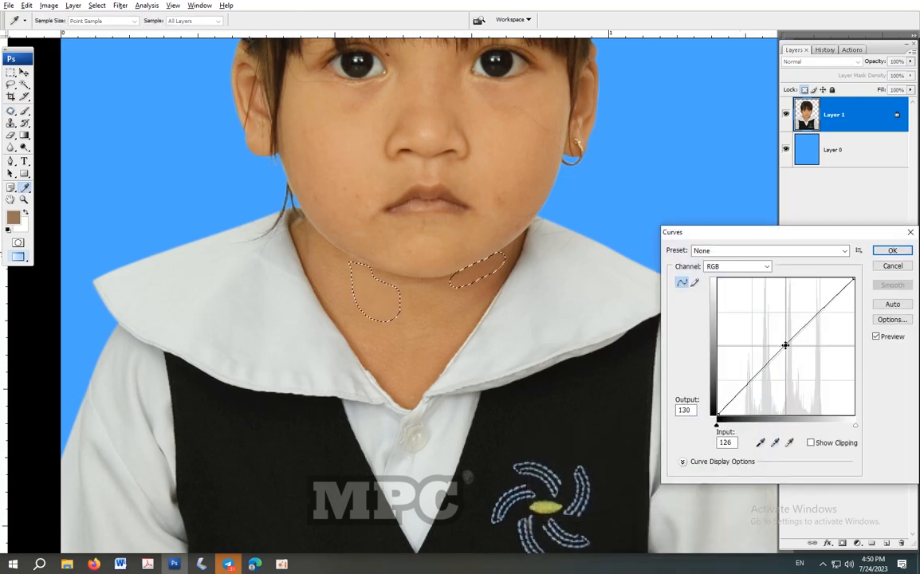
left_click(887, 253)
key("ctrl+d")
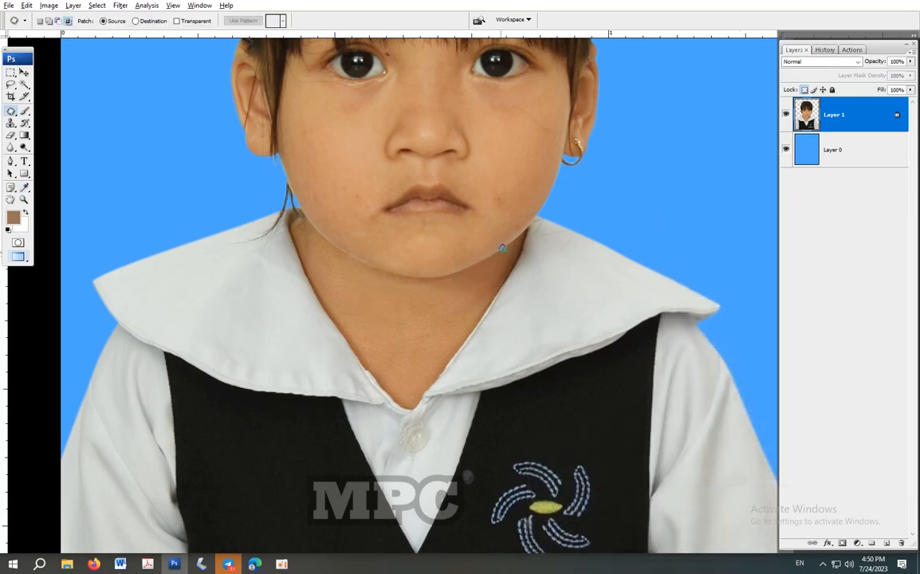
Outline the shaded neck area below the jaw on the earring side with the Patch tool, brighten it with Levels, and deselect.
left_click_drag(497, 269, 494, 275)
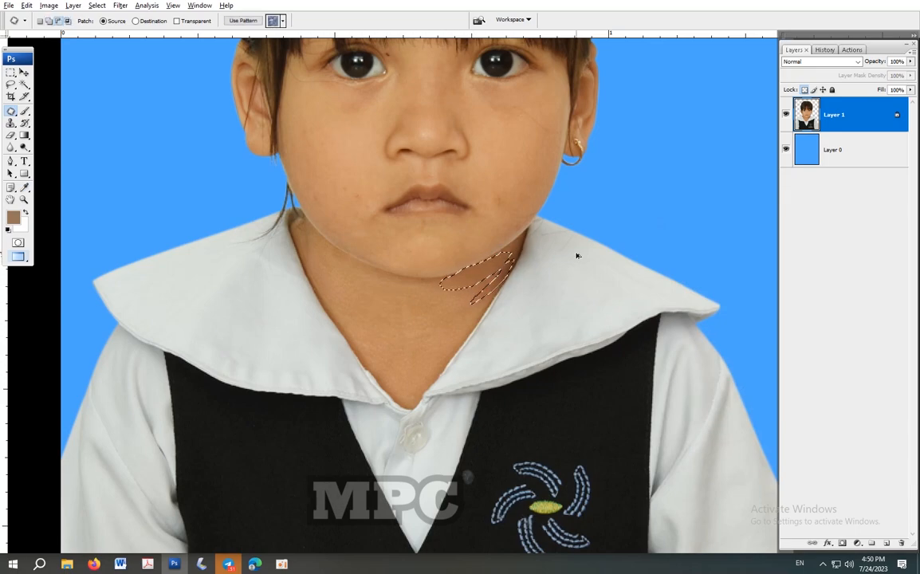
key("ctrl+l")
left_click_drag(676, 439, 671, 440)
left_click_drag(745, 440, 742, 440)
left_click(783, 363)
key("ctrl+d")
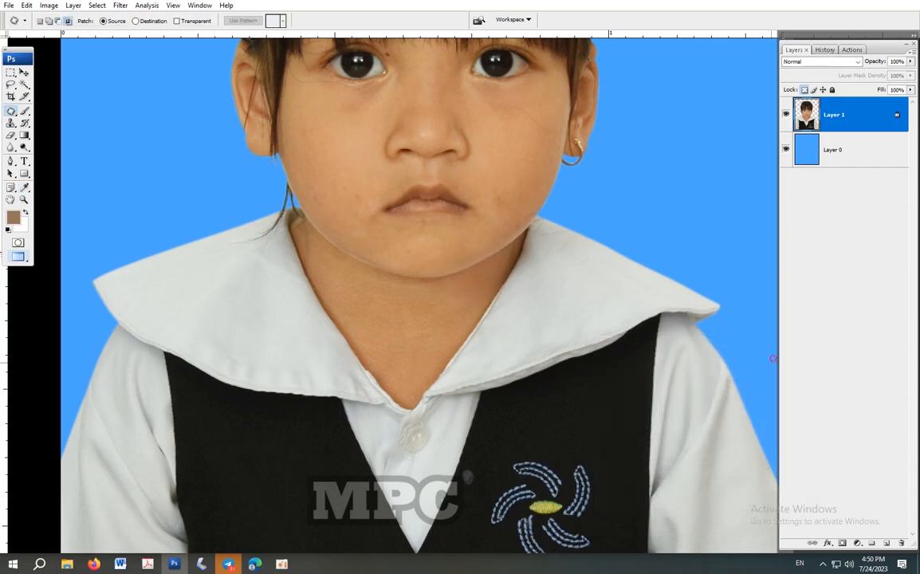
Brighten the portrait layer with Match Color by setting the luminance to 115.
key("ctrl+0")
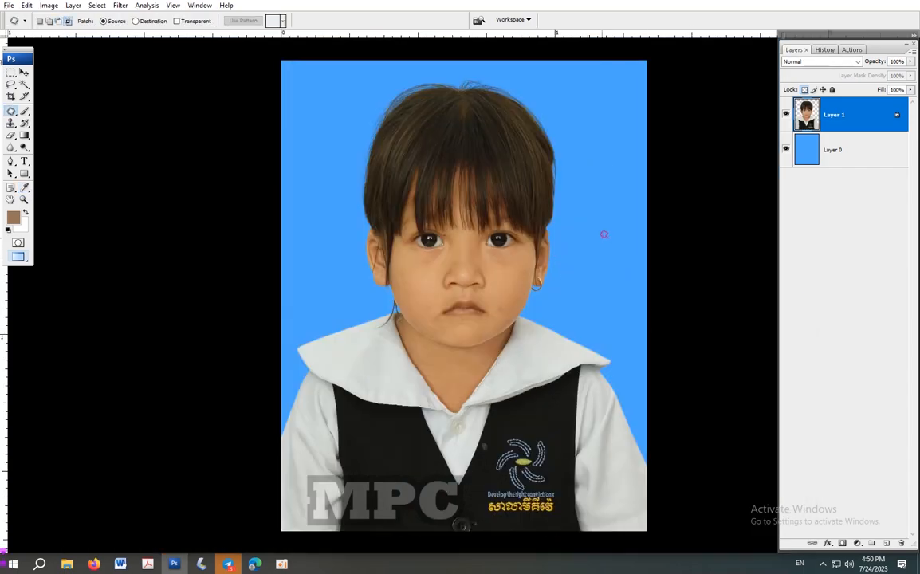
left_click(48, 6)
mouse_move(78, 35)
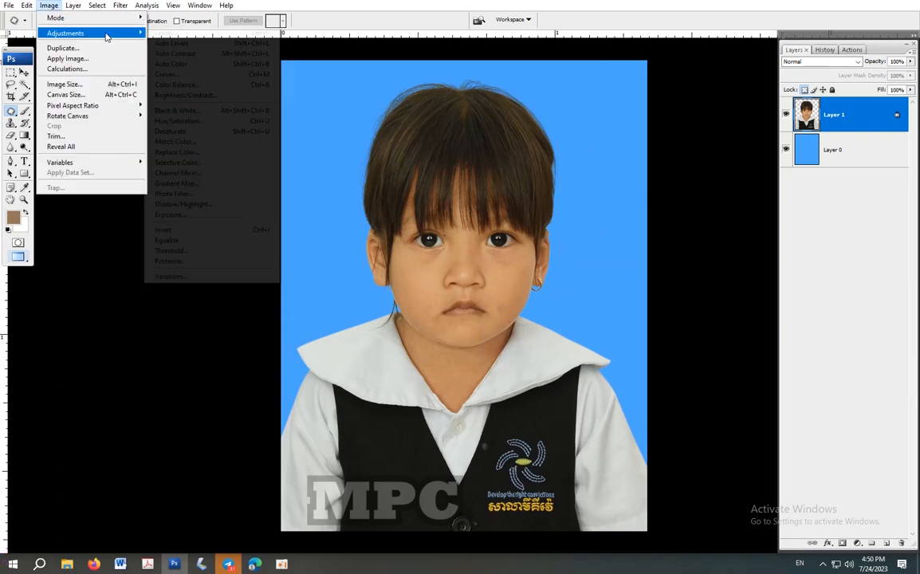
left_click(206, 141)
left_click_drag(760, 282, 769, 282)
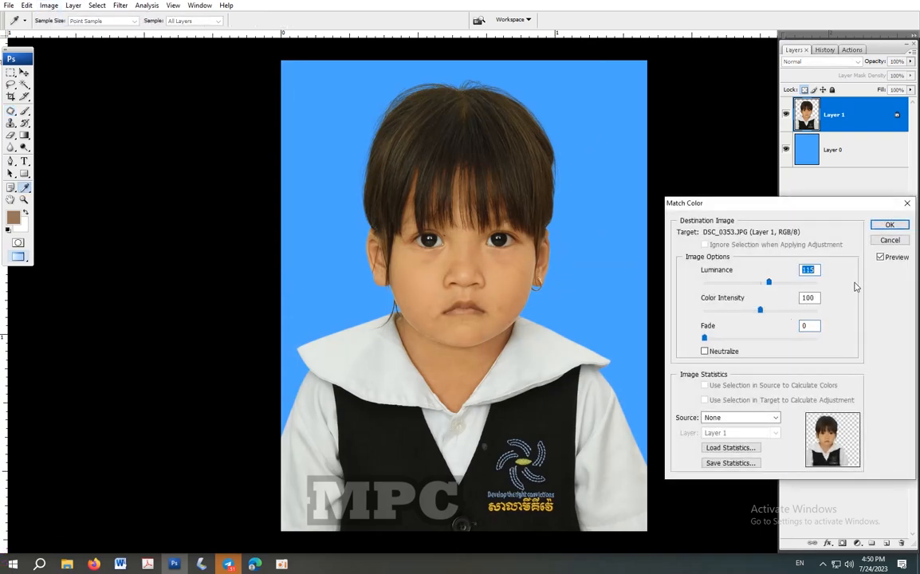
key("Return")
Outline small patches on the lower cheek and chin opposite the earring, set their Levels midtone to 0.96, and deselect.
key("ctrl+plus")
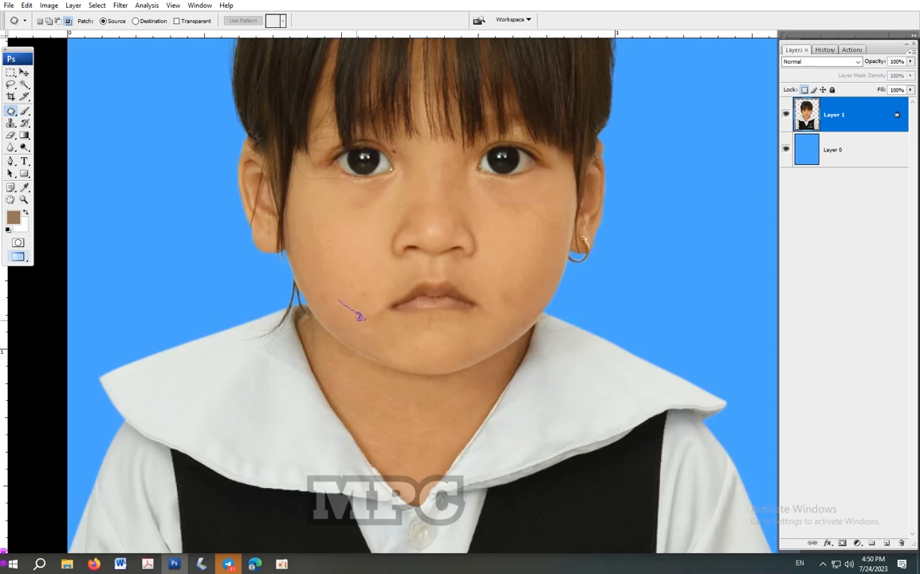
left_click_drag(360, 316, 351, 319)
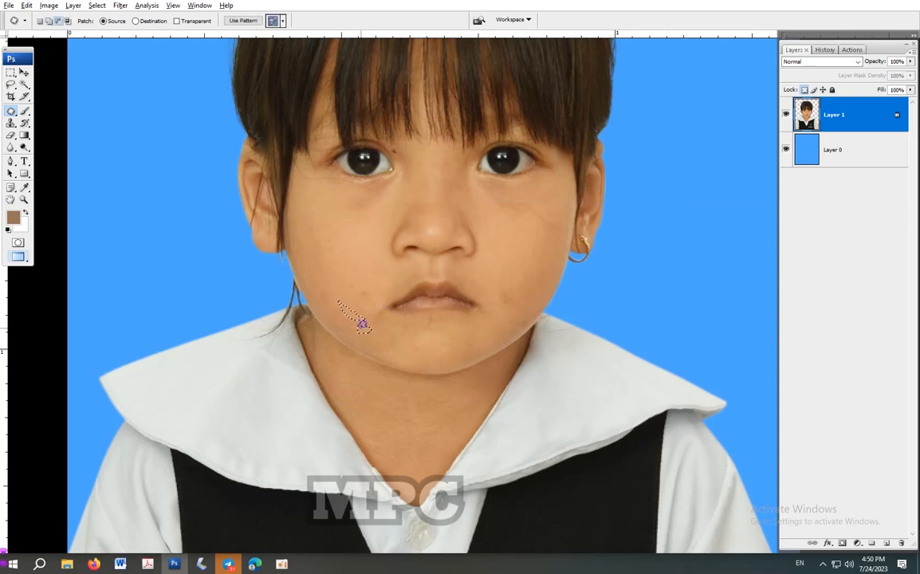
mouse_move(380, 351)
left_mouse_down()
mouse_move(401, 352)
mouse_move(382, 353)
left_mouse_up()
key("ctrl+l")
left_click_drag(675, 439, 678, 439)
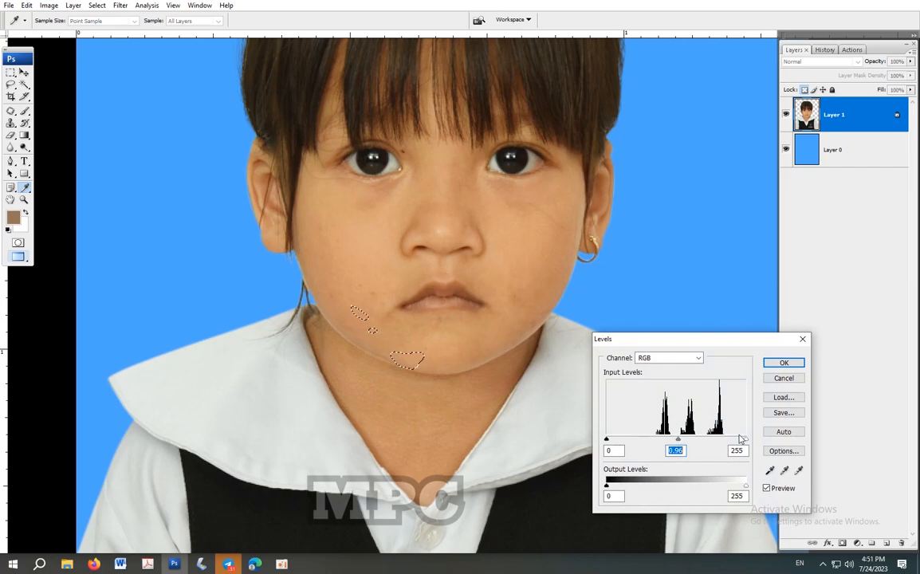
key("Return")
key("ctrl+d")
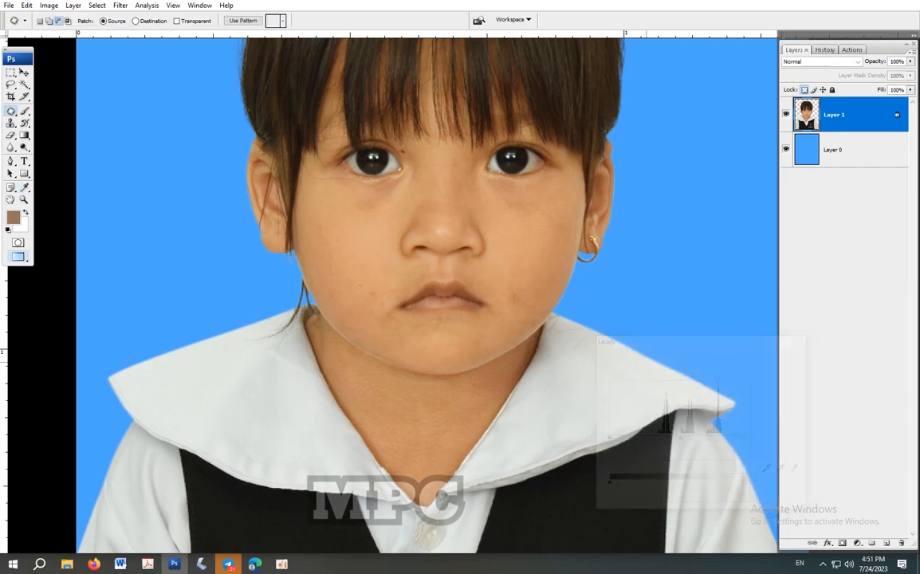
Outline the uneven strip running down the cheek on the earring side toward the mouth corner with the Patch tool.
left_click(549, 334, "alt")
left_click(549, 317, "ctrl")
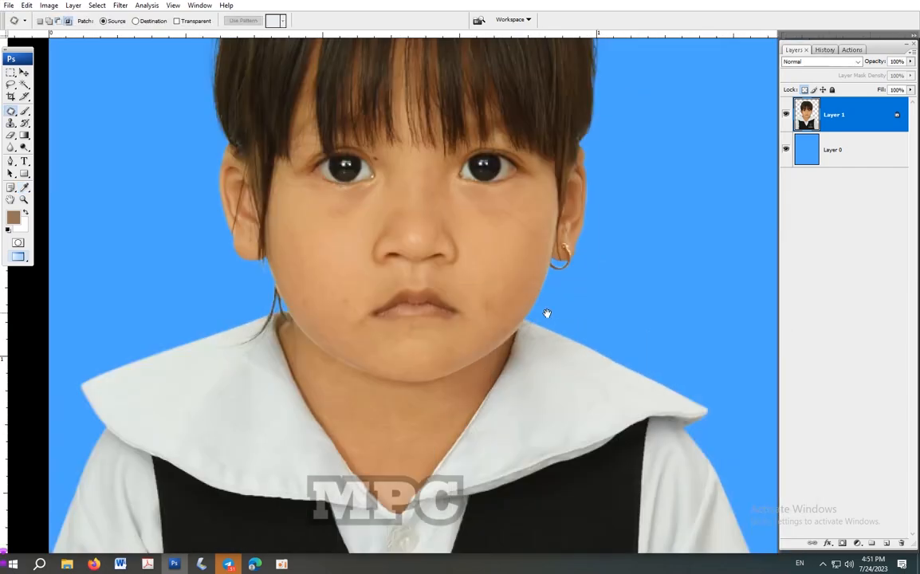
left_click_drag(548, 314, 472, 335)
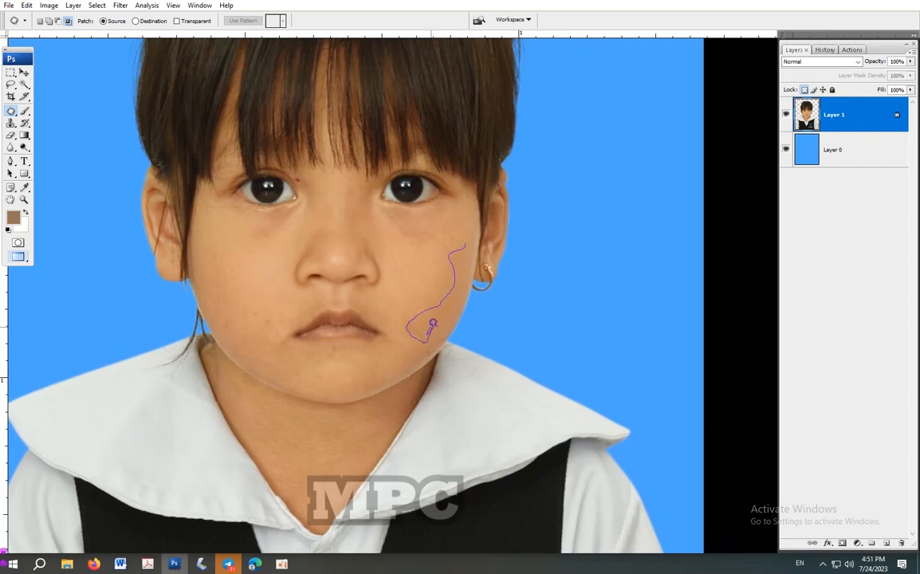
left_click_drag(467, 261, 467, 256)
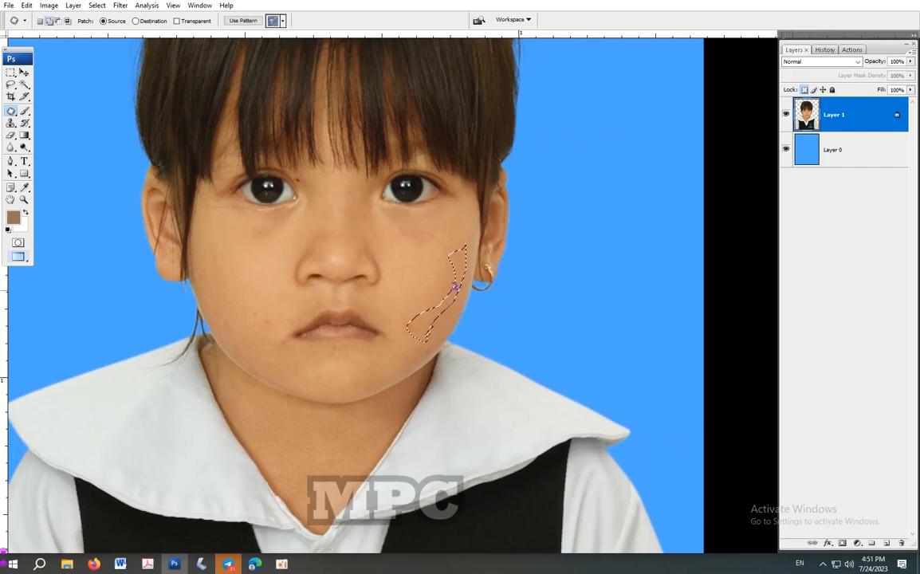
mouse_move(447, 295)
left_mouse_down()
mouse_move(443, 286)
mouse_move(459, 282)
left_mouse_up()
Adjust the selected cheek strip's tone with Color Balance and Levels.
key("ctrl+b")
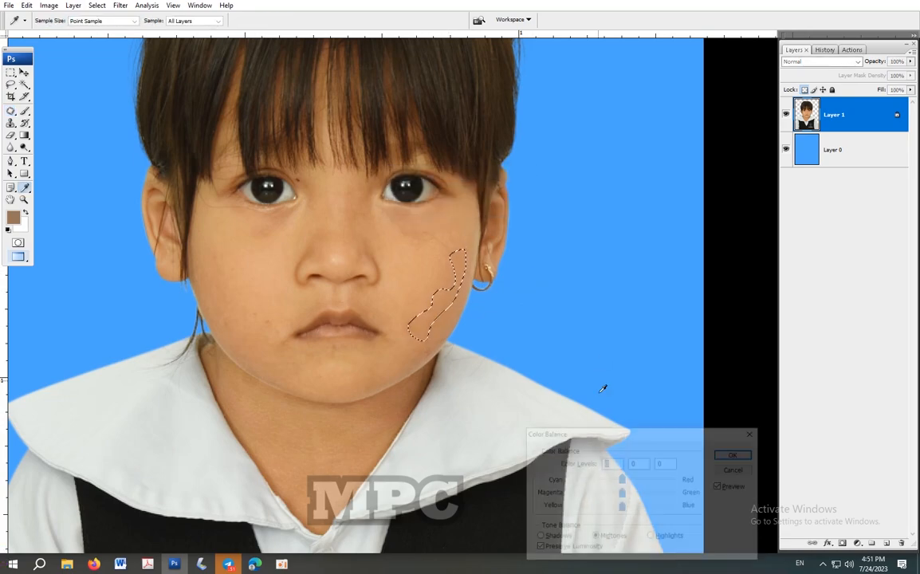
left_click(734, 454)
key("ctrl+l")
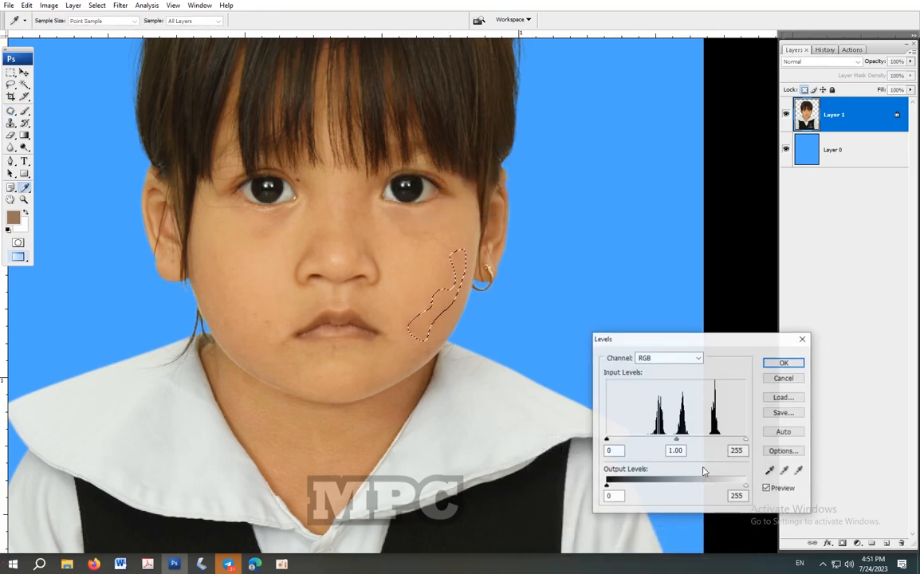
left_click(783, 362)
Outline both of the girl's lips with the Patch tool and feather the selection.
key("ctrl+0")
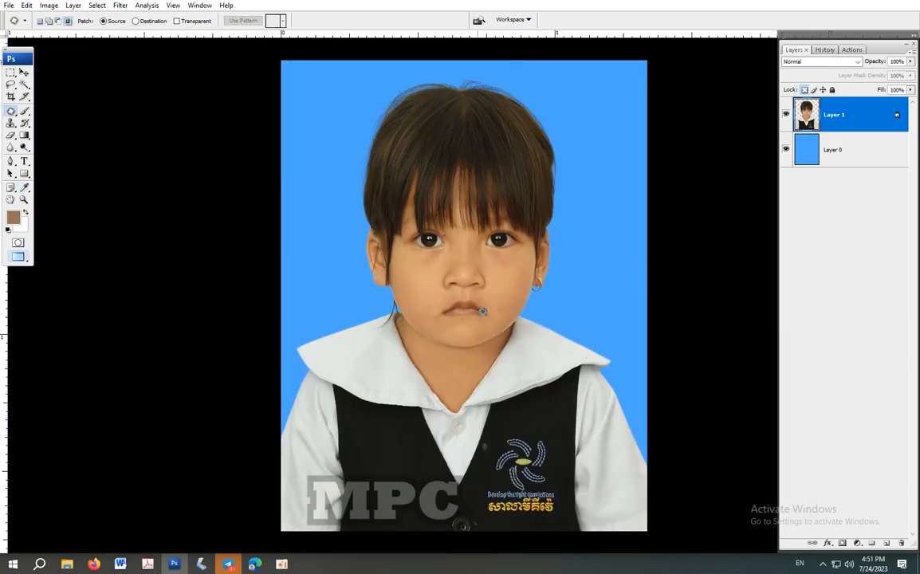
scroll(482, 311, "up", 4)
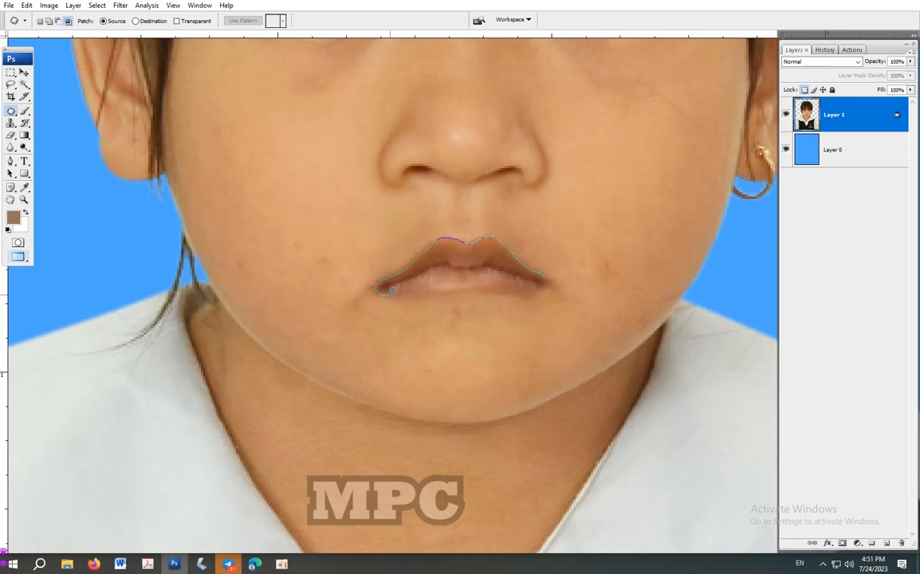
left_click_drag(542, 286, 541, 285)
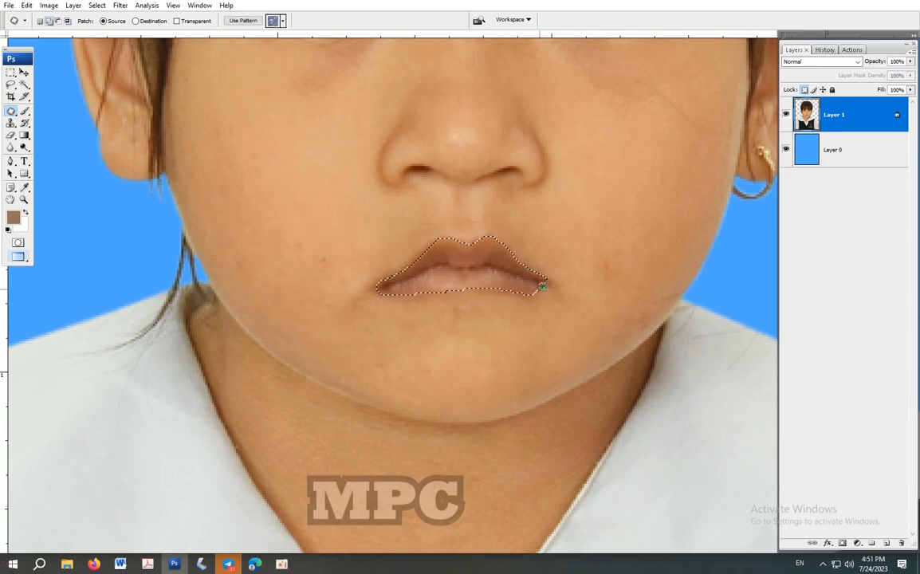
key("ctrl+alt+d")
key("Return")
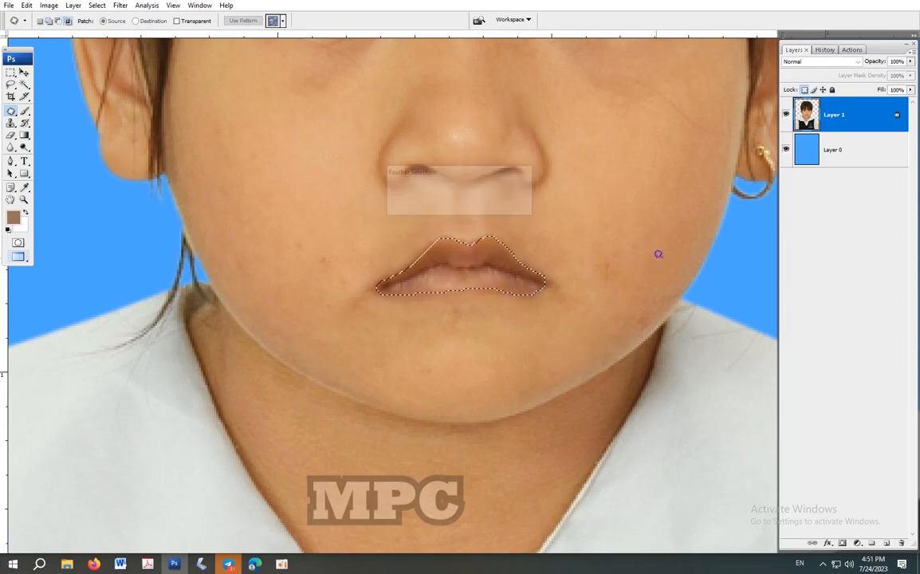
Tint the lips with midtone Color Balance levels 0, -40, -20 and brighten them with Curves, raising input 112 to output 130.
key("ctrl+b")
left_click_drag(622, 493, 600, 493)
left_click_drag(622, 506, 615, 514)
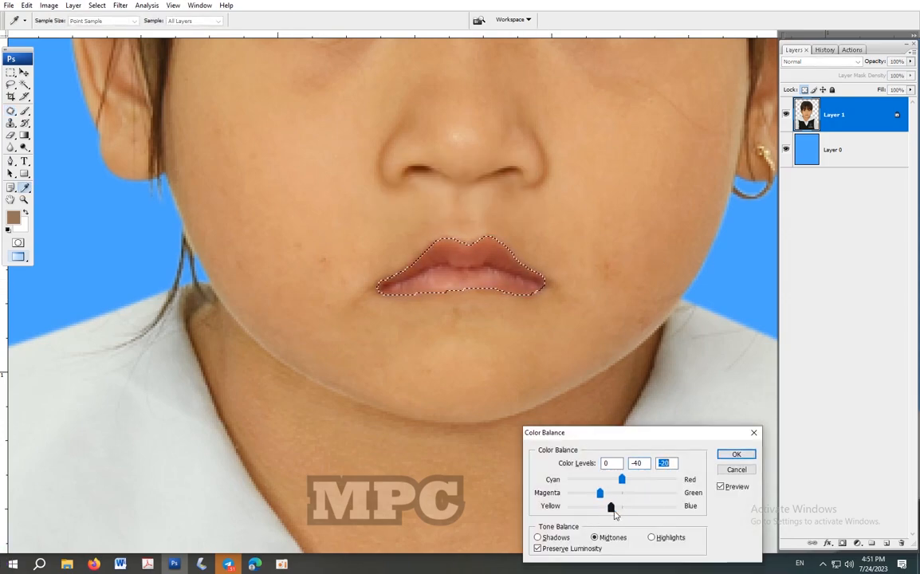
left_click(728, 455)
key("ctrl+m")
left_click(777, 345)
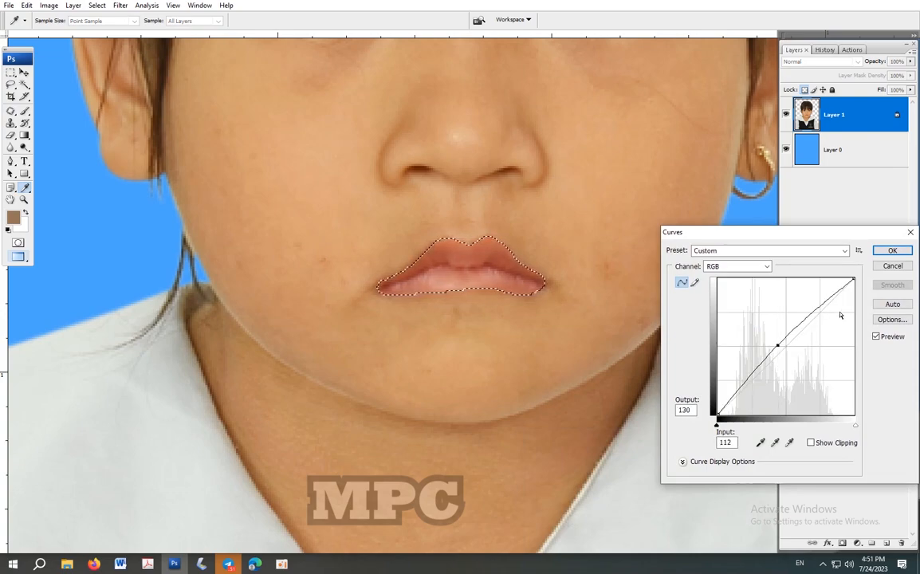
left_click(892, 251)
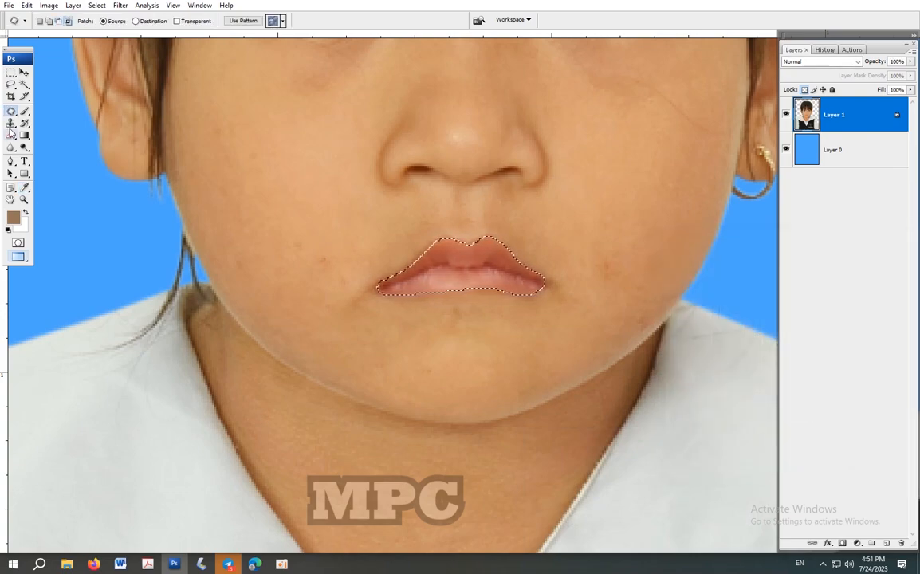
Subtract the lower lip from the selection with the Magic Wand at tolerance 30 and feather the remaining area.
left_click(24, 87)
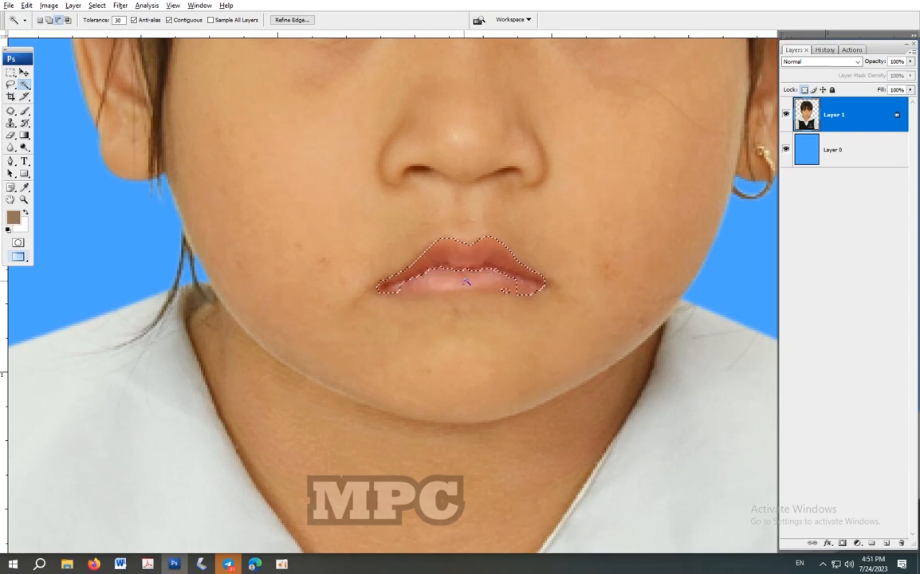
key("ctrl+alt+d")
key("Return")
key("i")
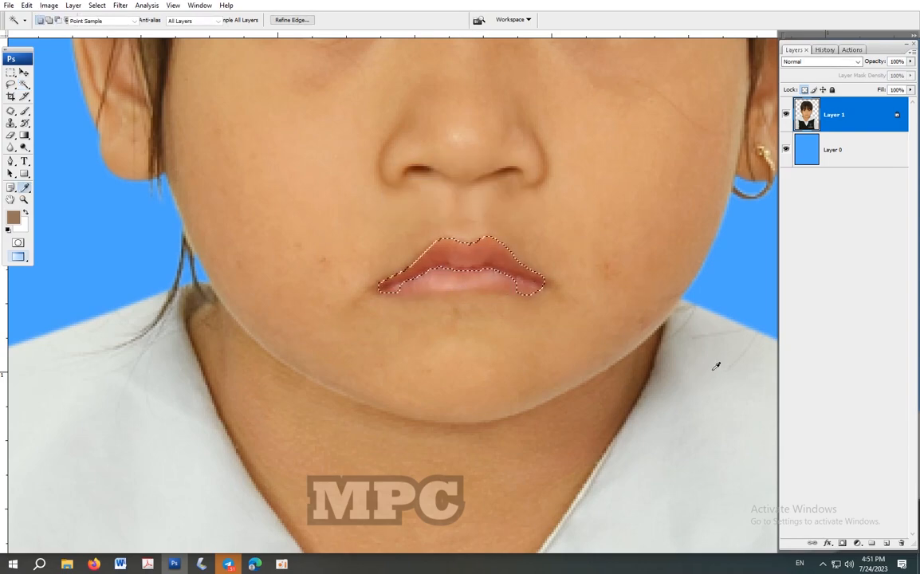
Brighten the selected upper lip by setting the Levels white input to 238.
key("ctrl+b")
left_click(734, 475)
key("ctrl+l")
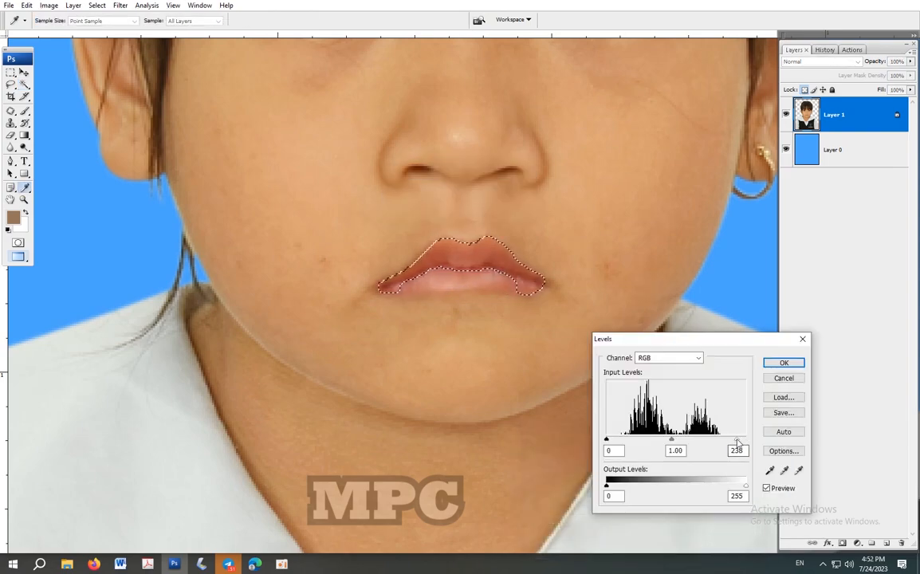
left_click(791, 363)
key("ctrl+m")
left_click(779, 349)
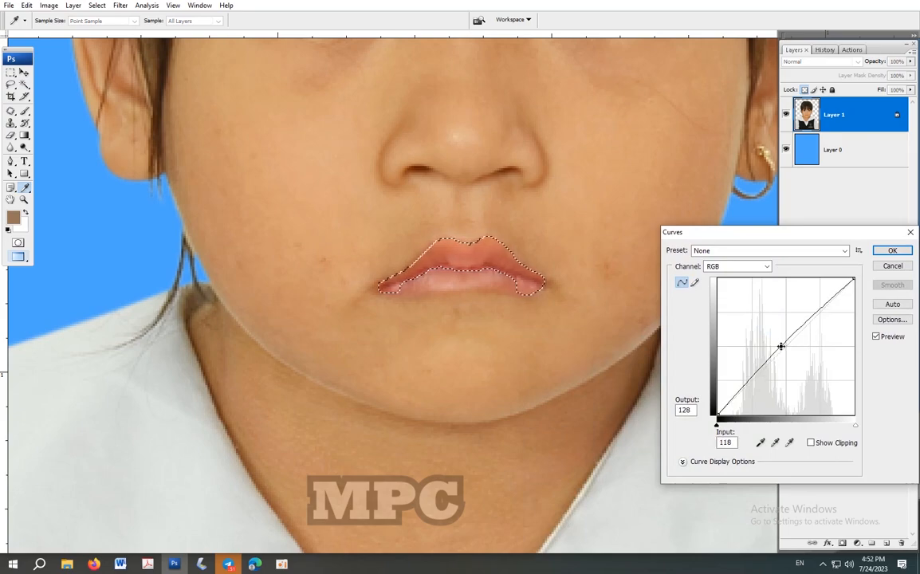
left_click(877, 266)
key("ctrl+u")
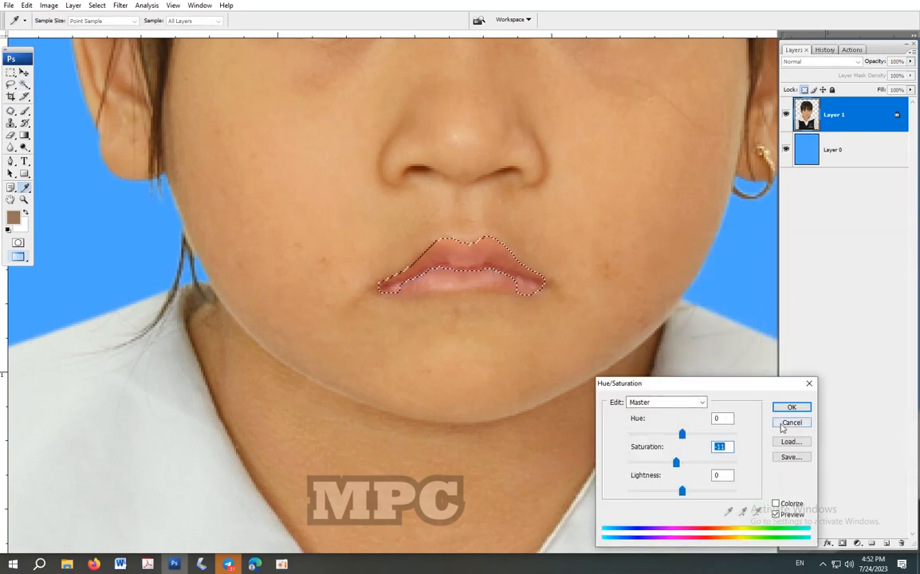
left_click(781, 426)
Brighten the upper lip slightly more by setting the Levels white input to 251, and deselect.
key("ctrl+l")
key("Up")
key("Up")
key("Up")
key("Up")
key("Up")
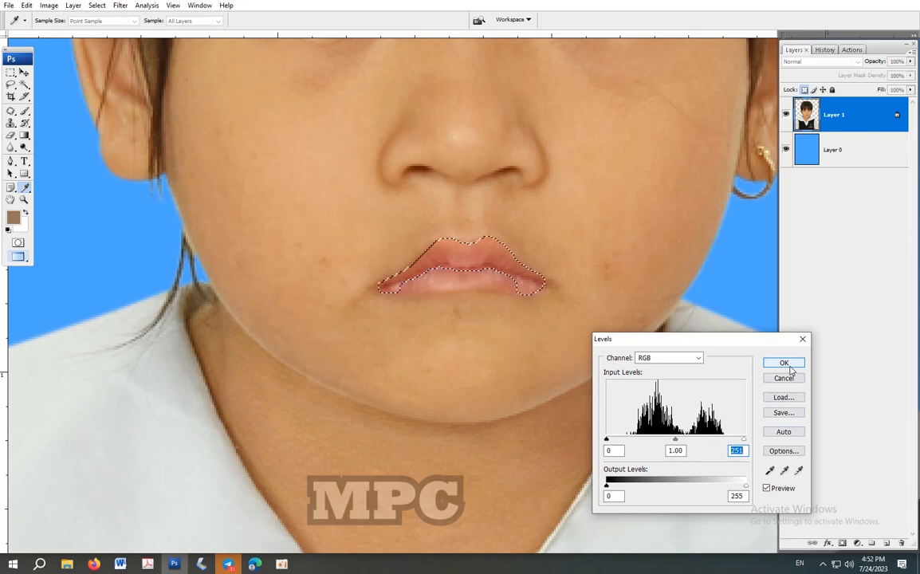
left_click(792, 366)
key("ctrl+d")
Select the shaded neck edges beside the collar on both sides with the Magic Wand at tolerance 10.
scroll(550, 311, "down", 3)
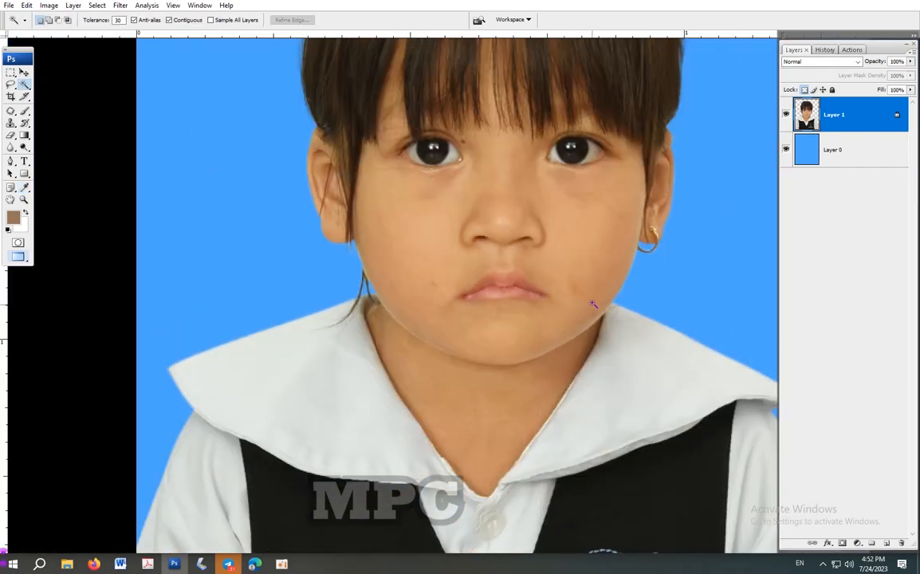
scroll(554, 287, "down", 3)
scroll(304, 340, "up", 1)
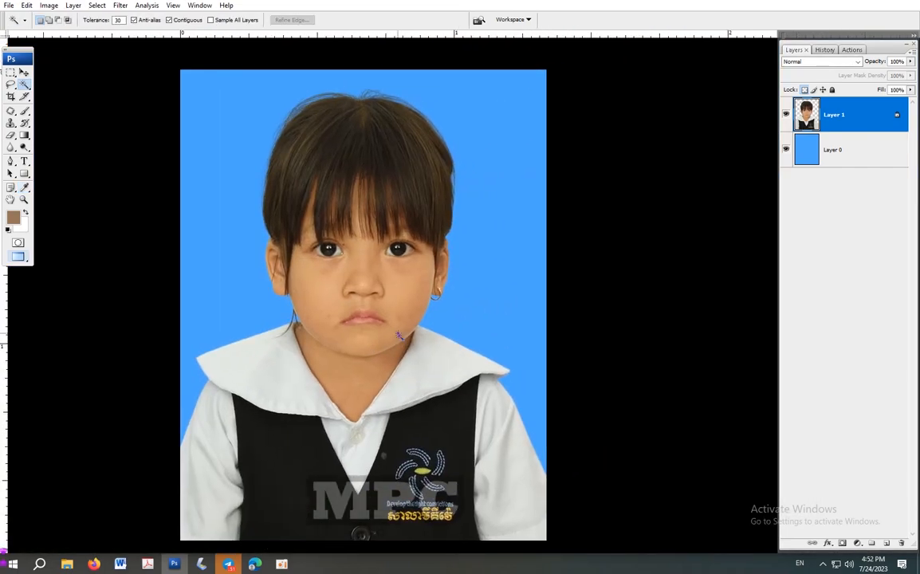
scroll(304, 340, "up", 1)
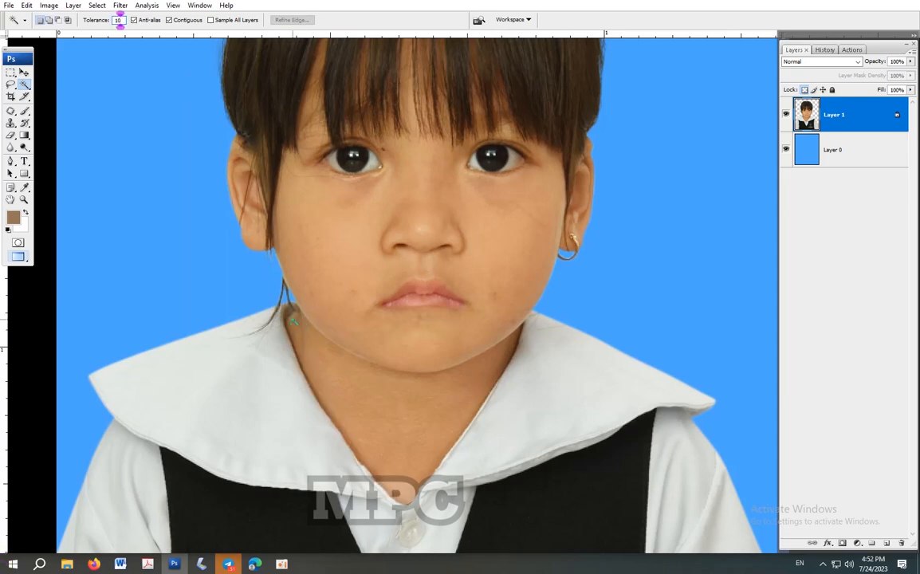
left_click(291, 320, "shift")
left_click(298, 343, "shift")
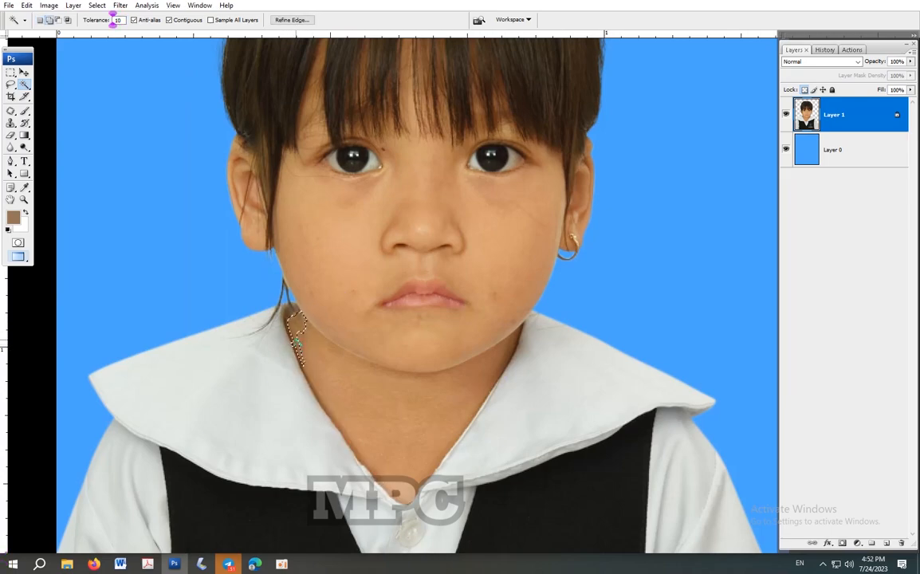
left_click(308, 330, "shift")
left_click(514, 344, "shift")
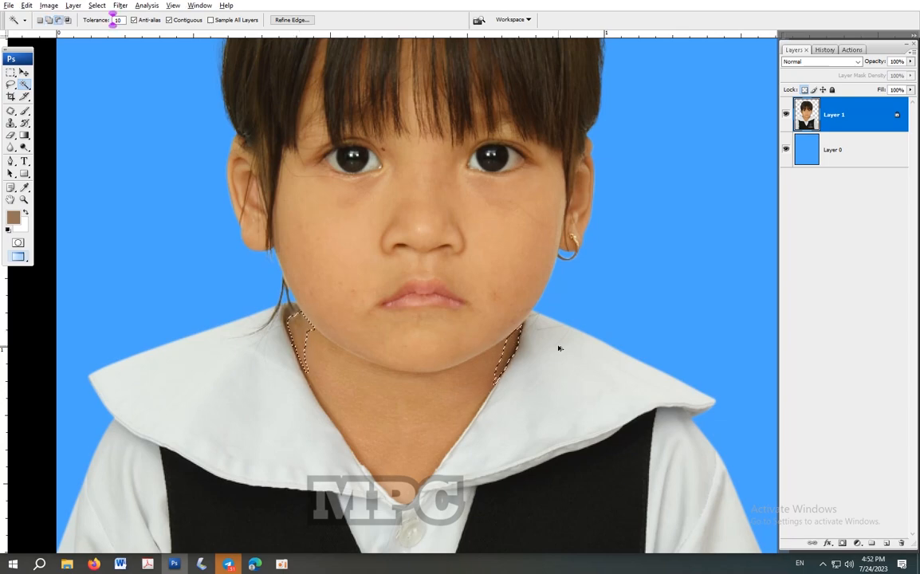
Brighten the selected neck edges with Levels, setting the midtone to 1.10 and the white input to 247.
key("ctrl+b")
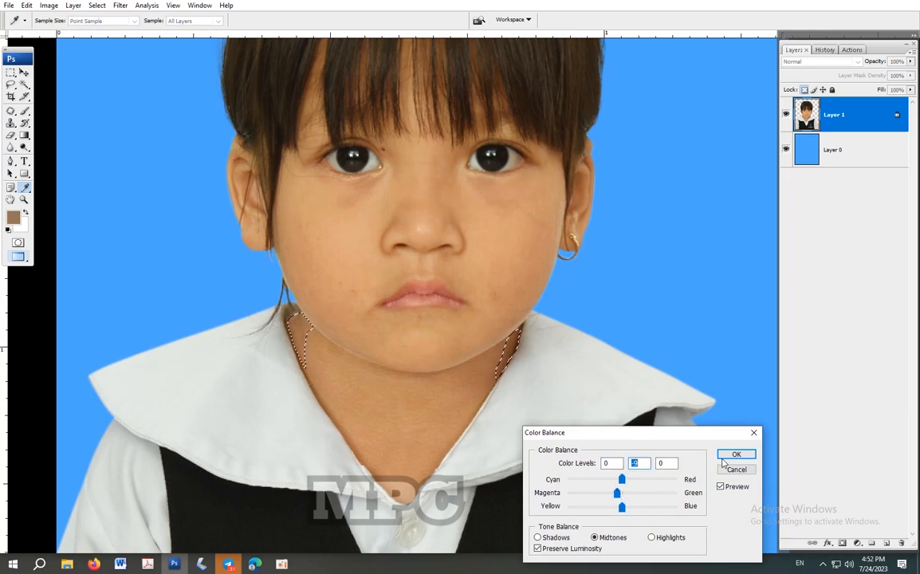
key("Escape")
key("ctrl+l")
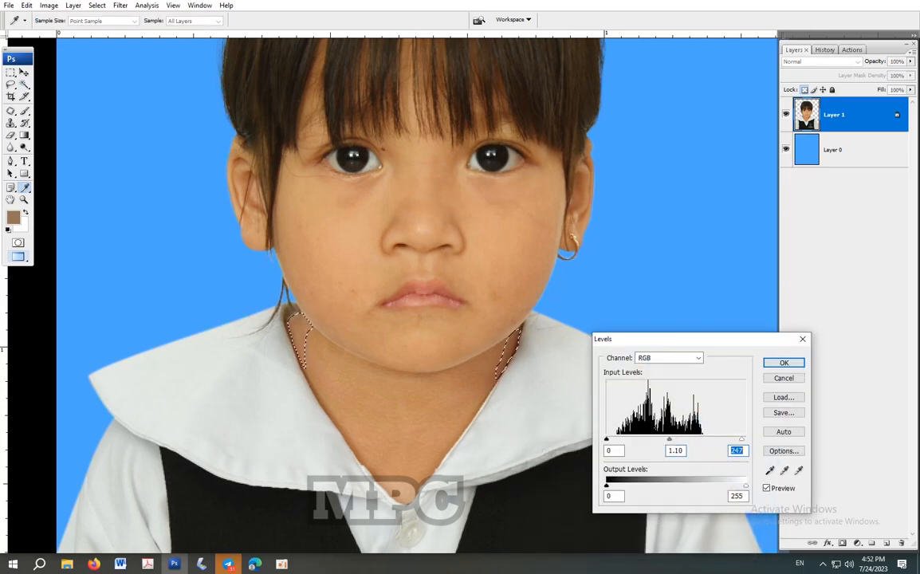
left_click(783, 363)
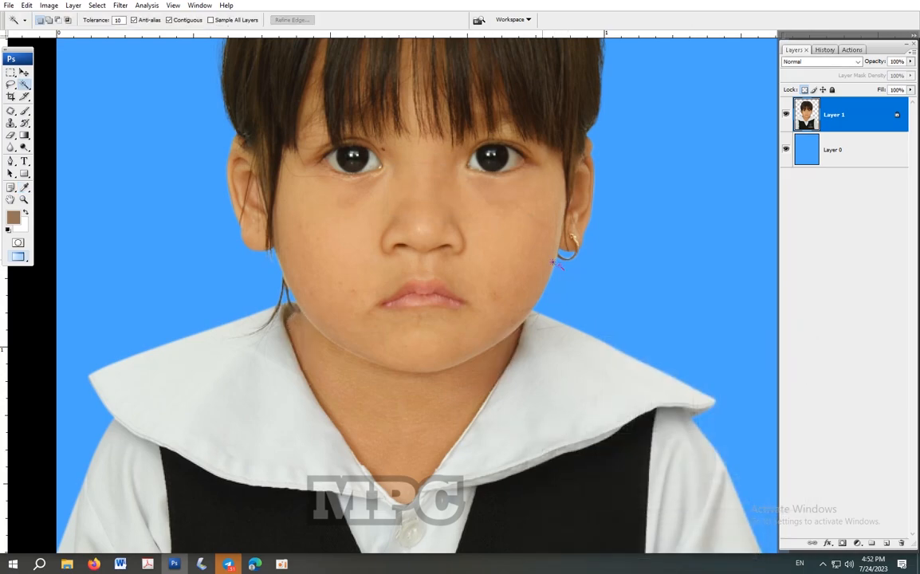
Start the Portraiture filter on the portrait layer and set its enhancements to Sharpness 14 and Softness 1.
left_click(120, 5)
mouse_move(159, 251)
left_click(270, 265)
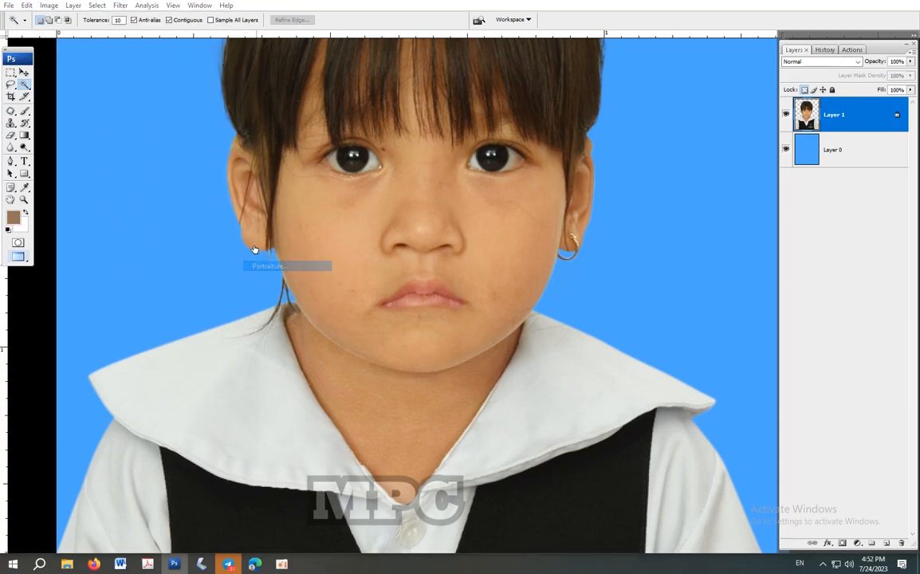
left_click_drag(553, 241, 563, 320)
left_click(540, 268, "ctrl")
left_click(551, 309, "alt")
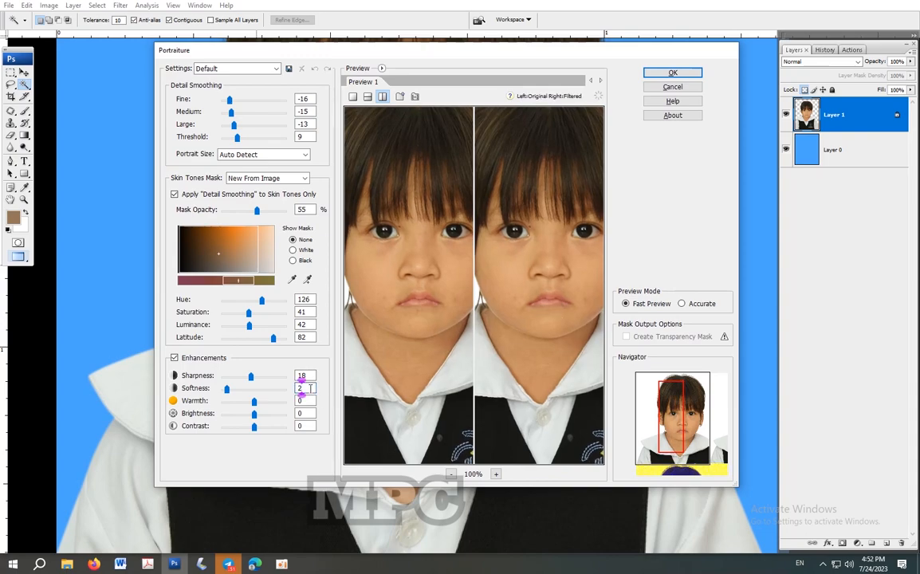
scroll(310, 388, "down", 1)
scroll(305, 375, "down", 2)
scroll(305, 376, "down", 2)
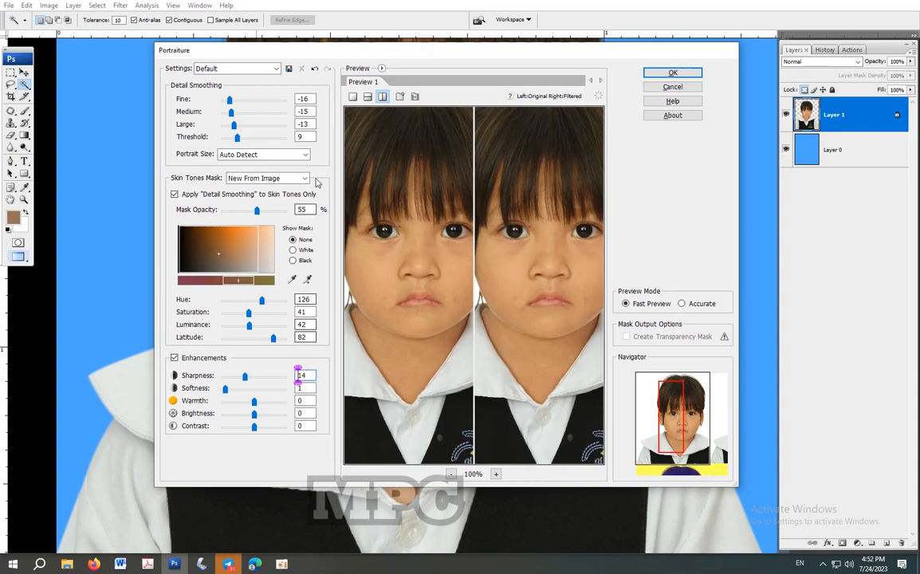
Set Portraiture's detail smoothing to Threshold 8, Large -14, Medium -16 and Fine -17, check the face in the preview, and apply the filter.
scroll(304, 135, "down", 1)
scroll(304, 120, "down", 1)
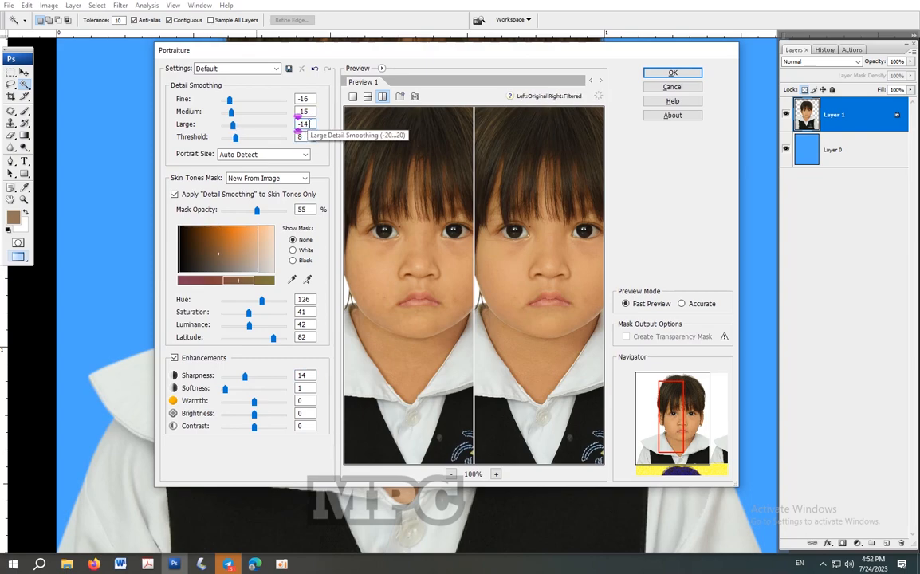
scroll(301, 108, "down", 1)
scroll(298, 99, "down", 2)
scroll(311, 99, "up", 1)
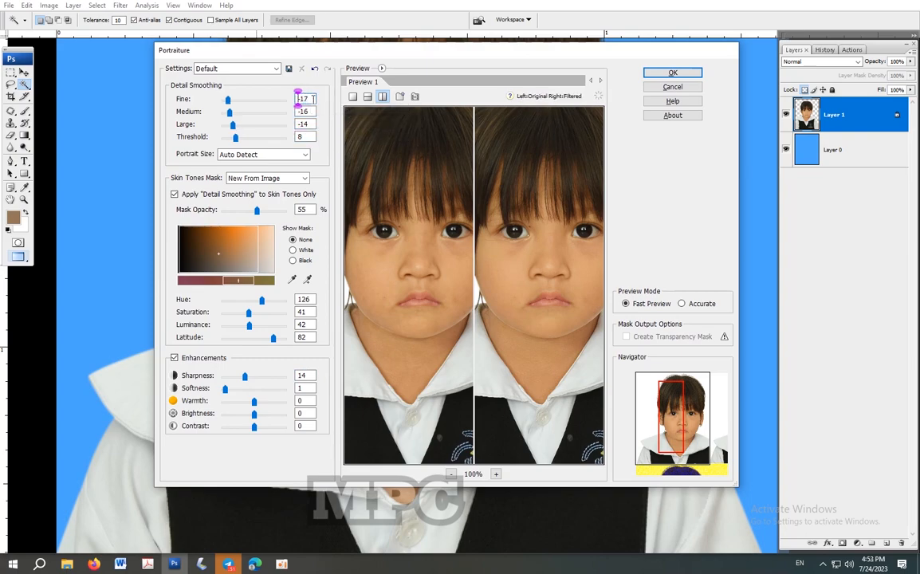
scroll(556, 278, "up", 1)
left_click_drag(556, 282, 535, 289)
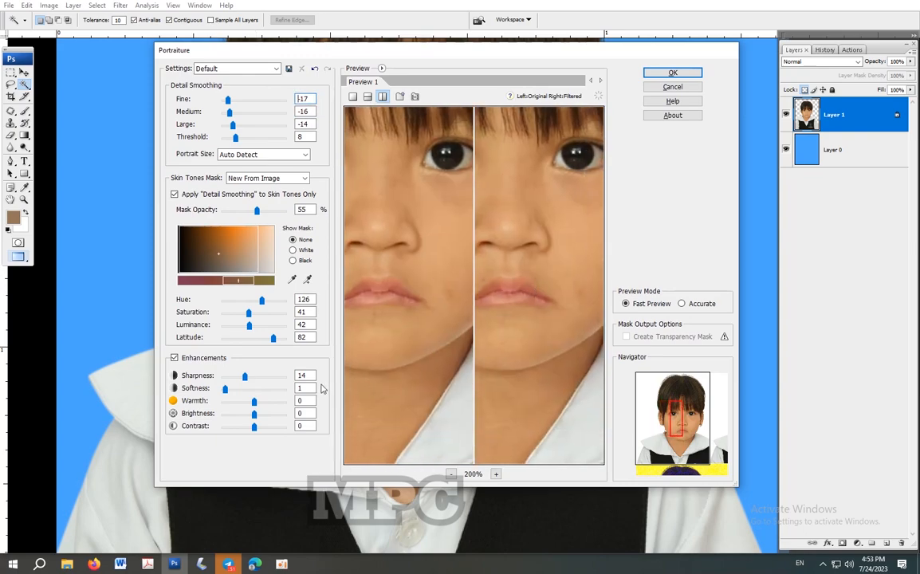
left_click_drag(523, 323, 578, 329)
left_click(673, 73)
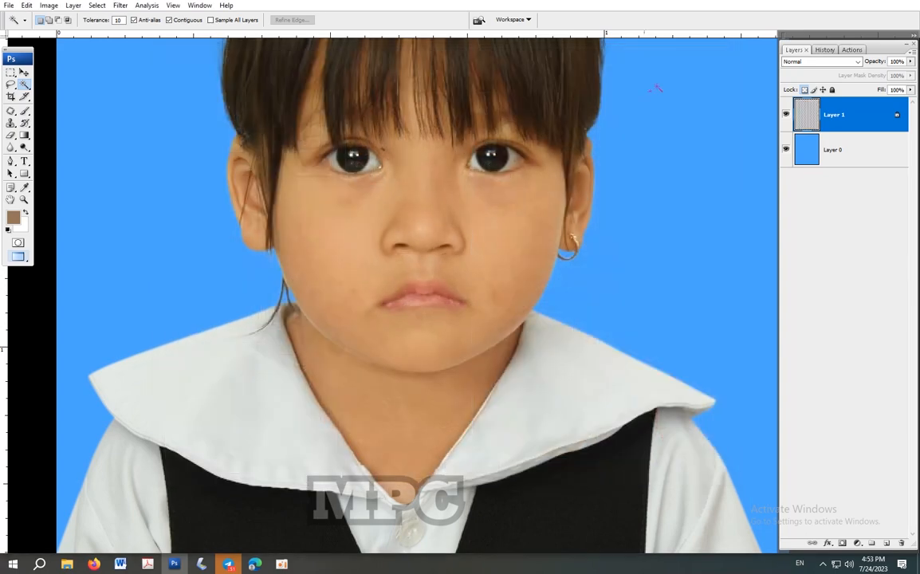
Brighten the whole portrait with Curves, raising the midtone point at input 116 to output 131.
scroll(490, 316, "down", 4)
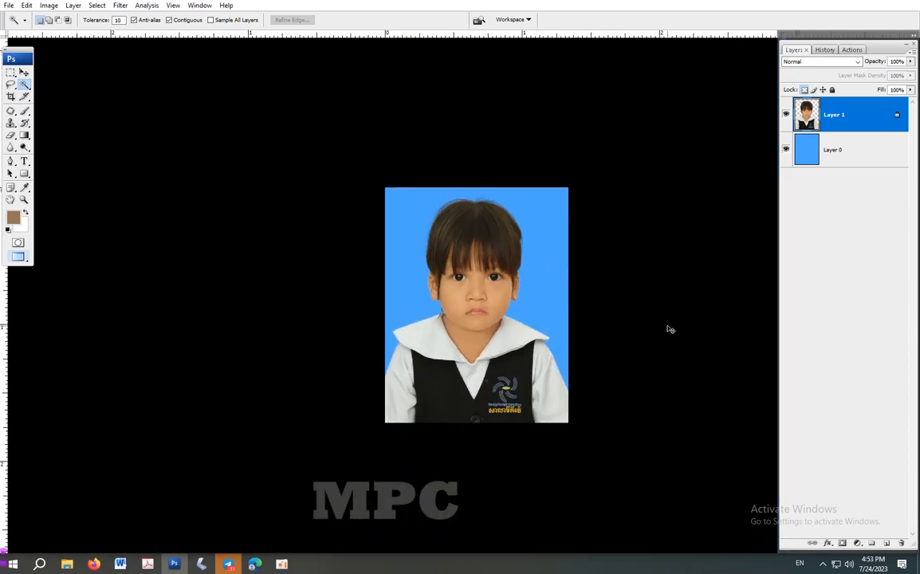
key("ctrl+m")
left_click_drag(779, 353, 779, 344)
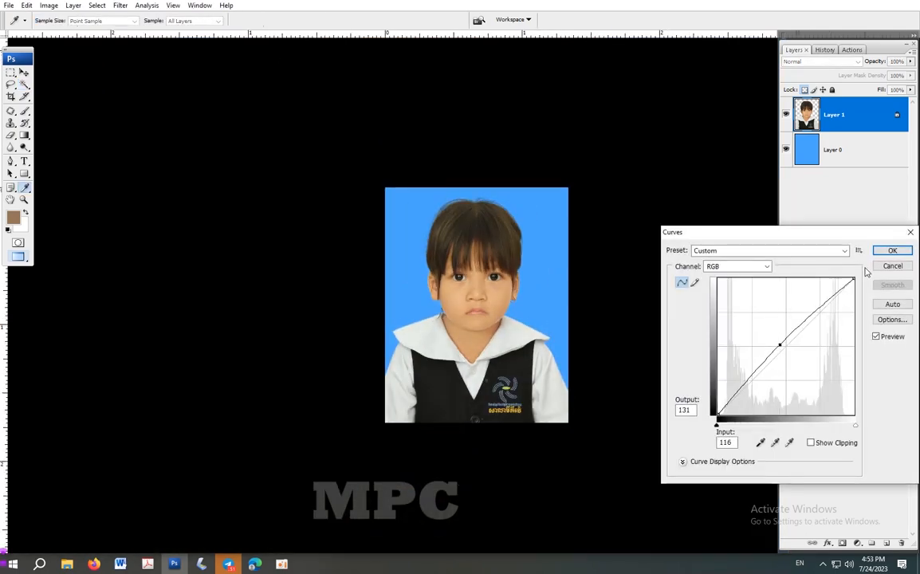
key("Return")
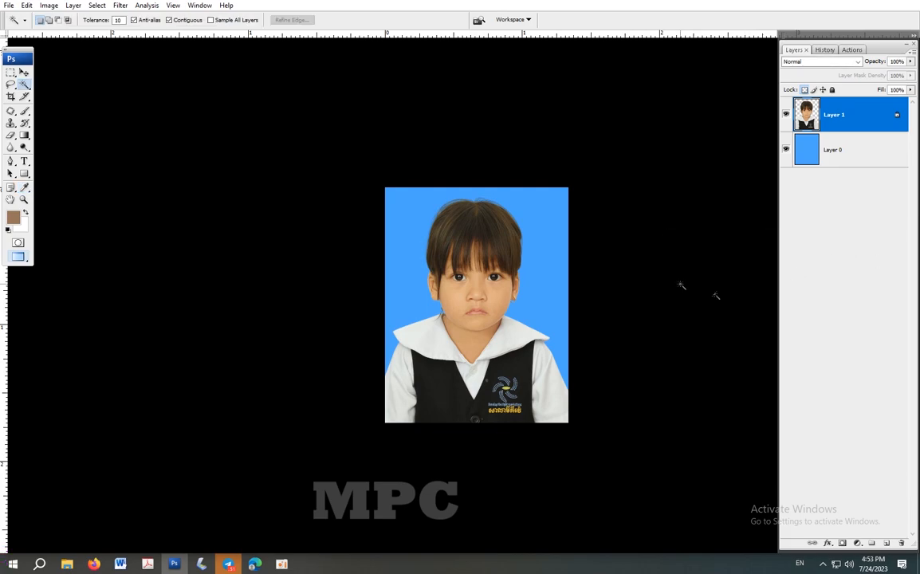
Select the light facial skin with Color Range by sampling the cheek and reducing the fuzziness.
scroll(558, 287, "up", 1)
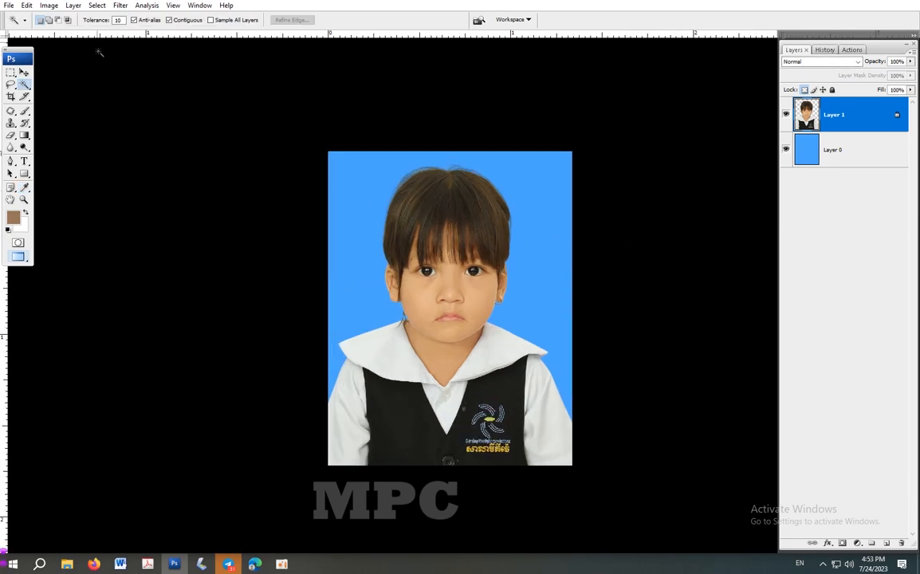
left_click(96, 5)
left_click(116, 99)
left_click(429, 300)
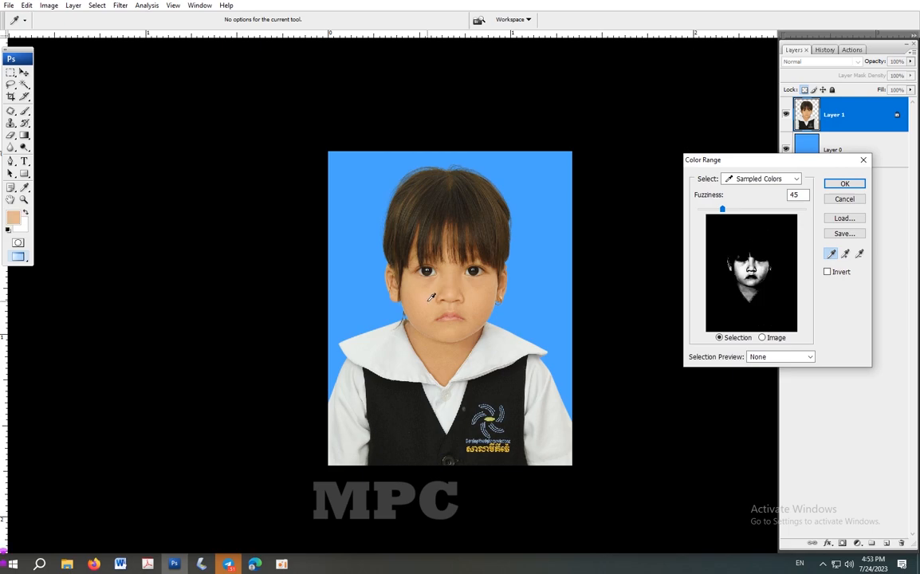
left_click(426, 303)
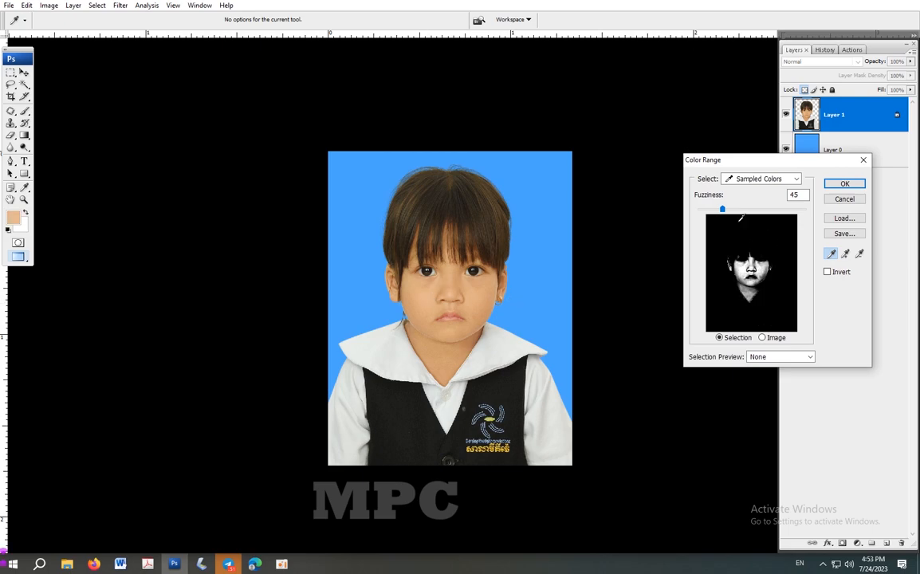
left_click(712, 210)
left_click(848, 186)
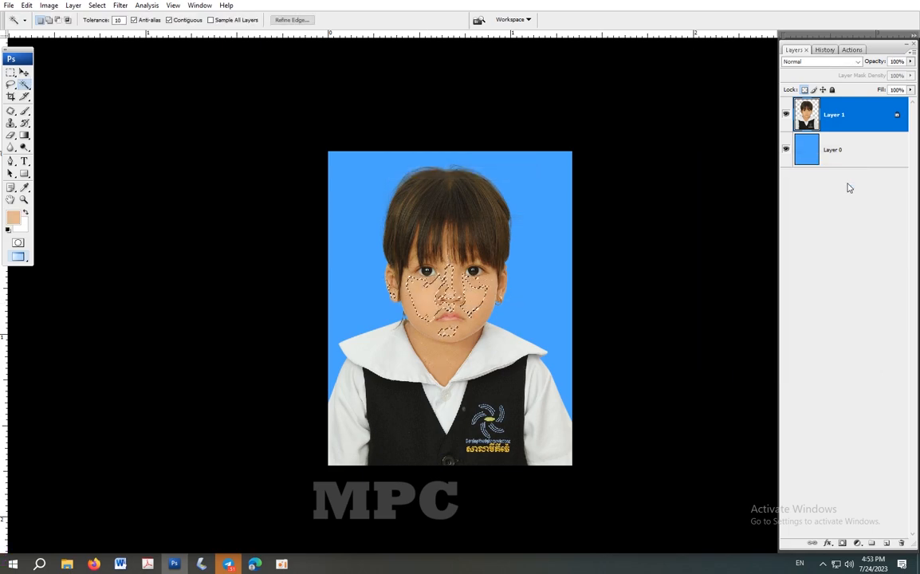
Feather the facial skin selection and shift its midtones toward red by +8 with Color Balance.
key("ctrl+alt+d")
key("Return")
key("ctrl+b")
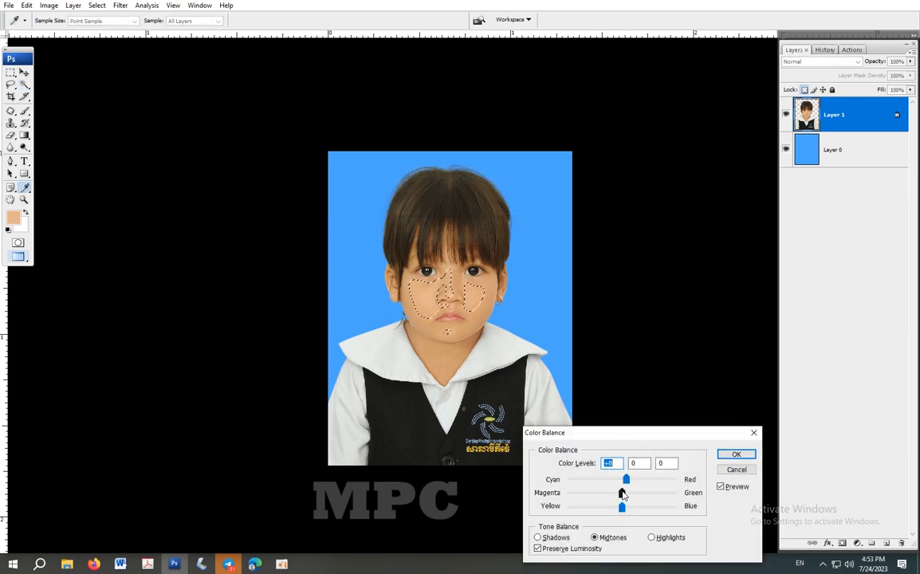
left_click(736, 453)
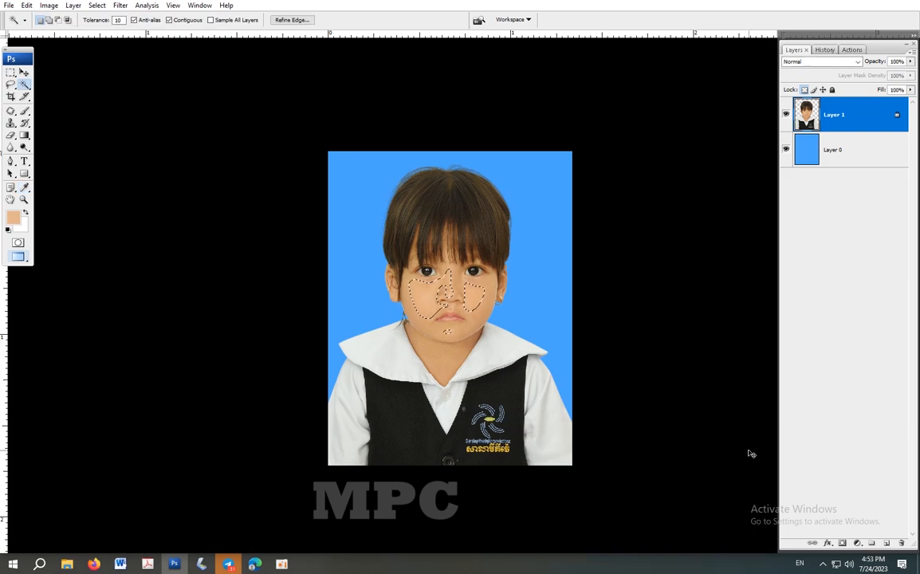
Invert the selection, adjust the rest of the portrait with Color Balance and Levels, and deselect.
key("ctrl+b")
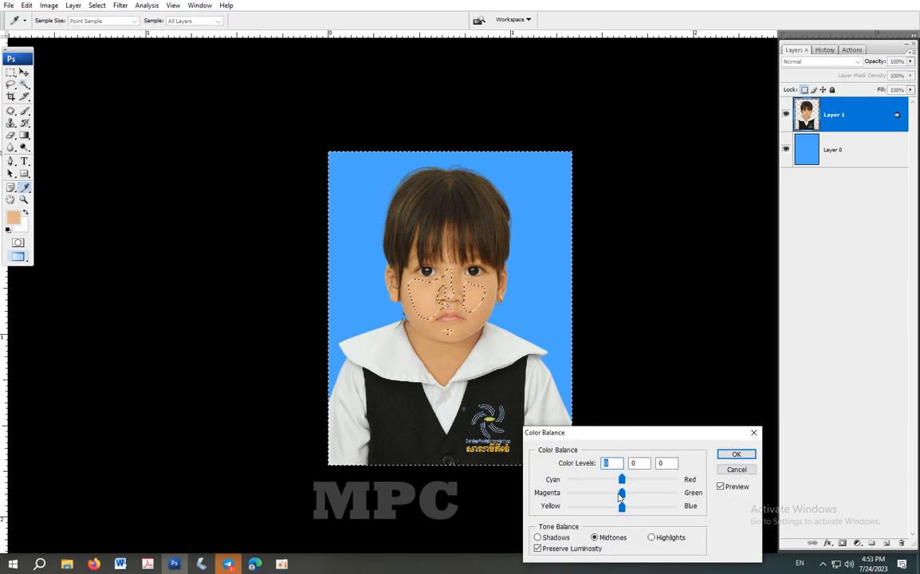
left_click(735, 453)
key("ctrl+l")
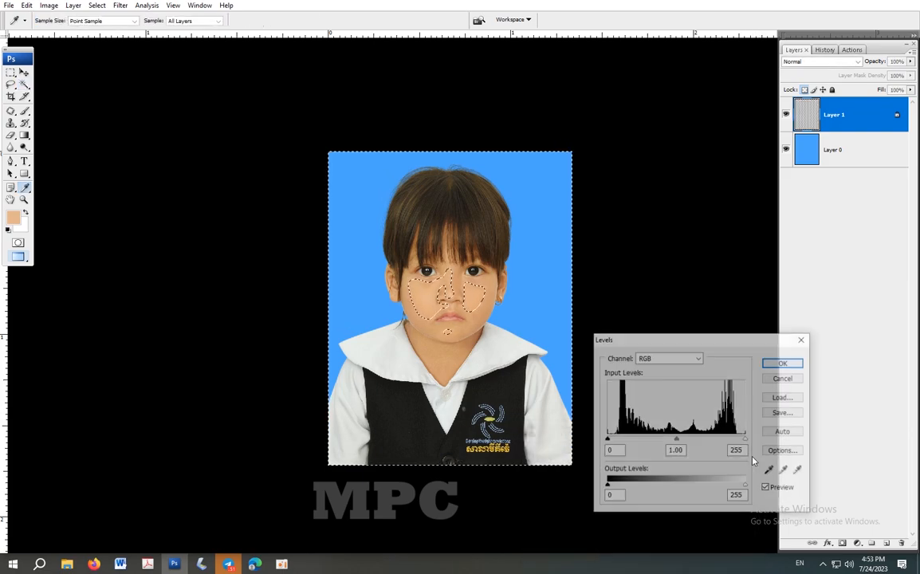
left_click(789, 364)
key("w")
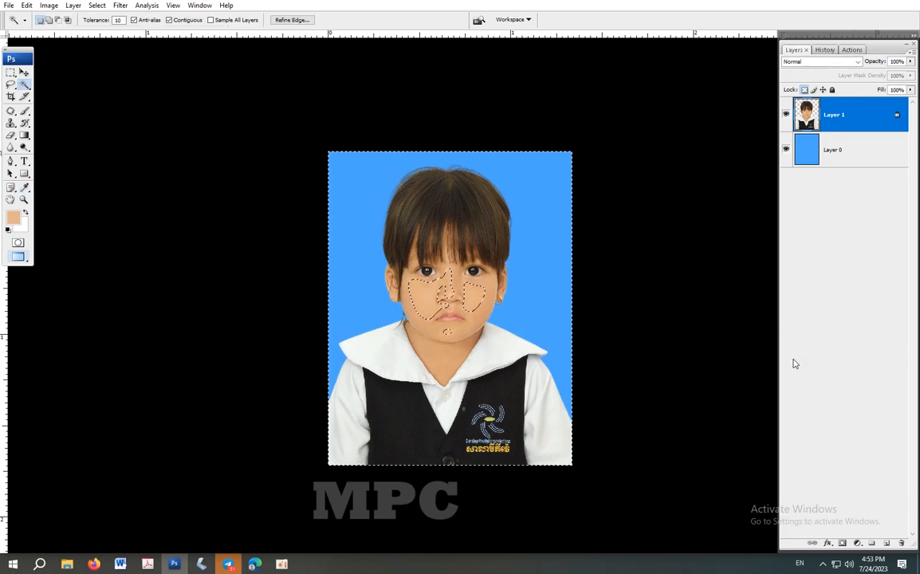
key("ctrl+d")
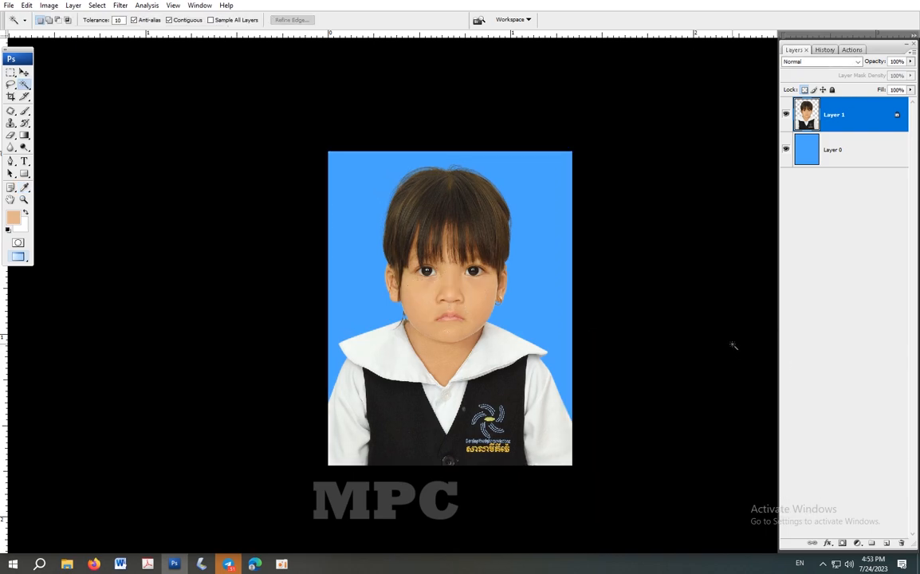
scroll(529, 206, "up", 1)
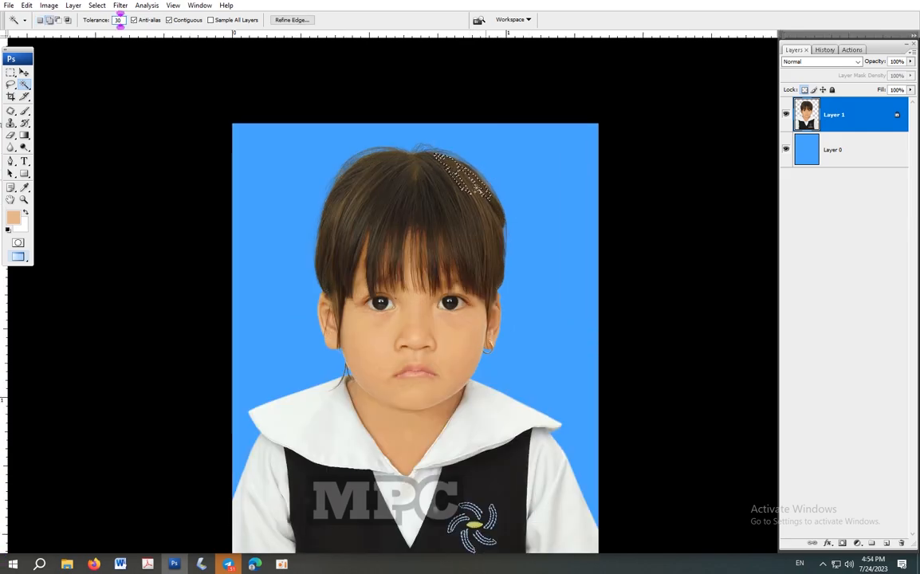
left_click(477, 189, "shift")
key("ctrl+z")
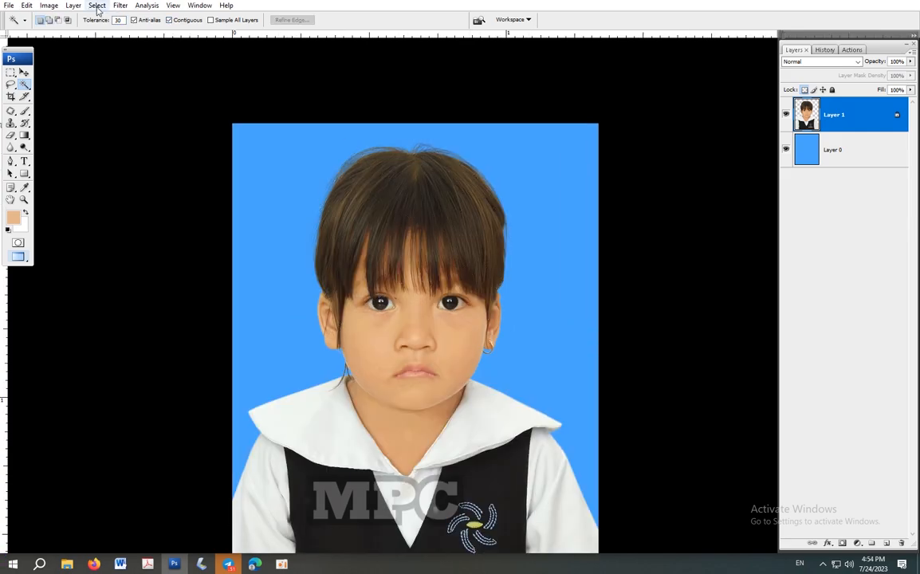
Select the brown hair highlights with Color Range at fuzziness 27 and feather the selection.
left_click(96, 6)
left_click(137, 99)
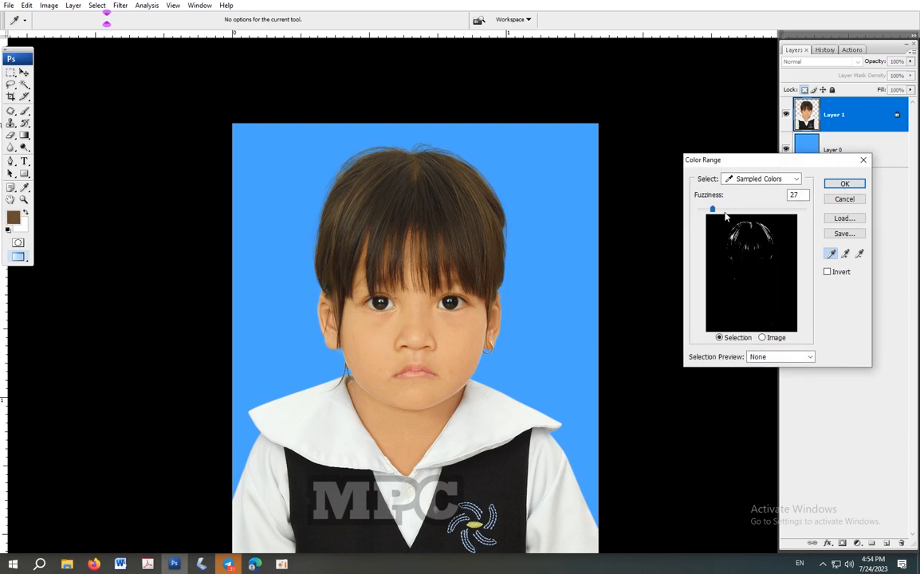
left_click(844, 183)
key("ctrl+alt+d")
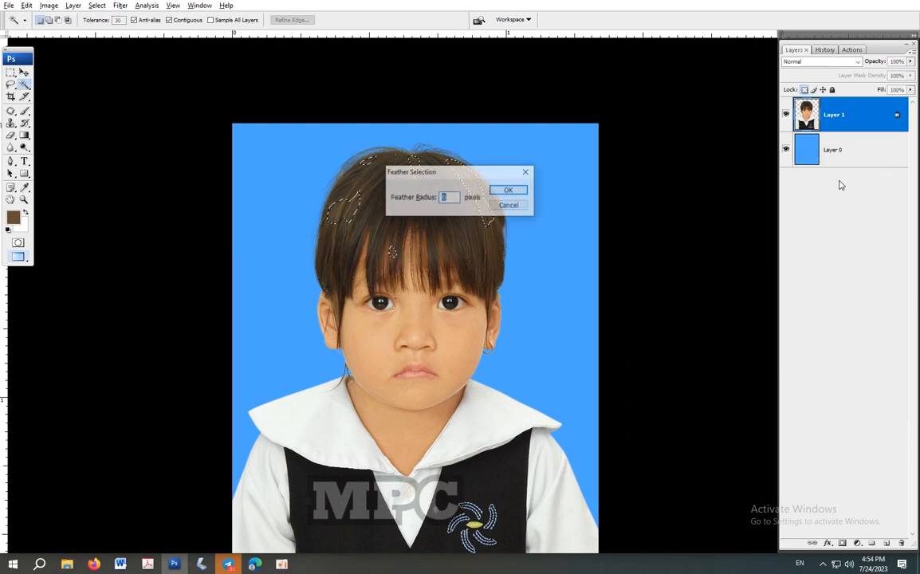
key("Return")
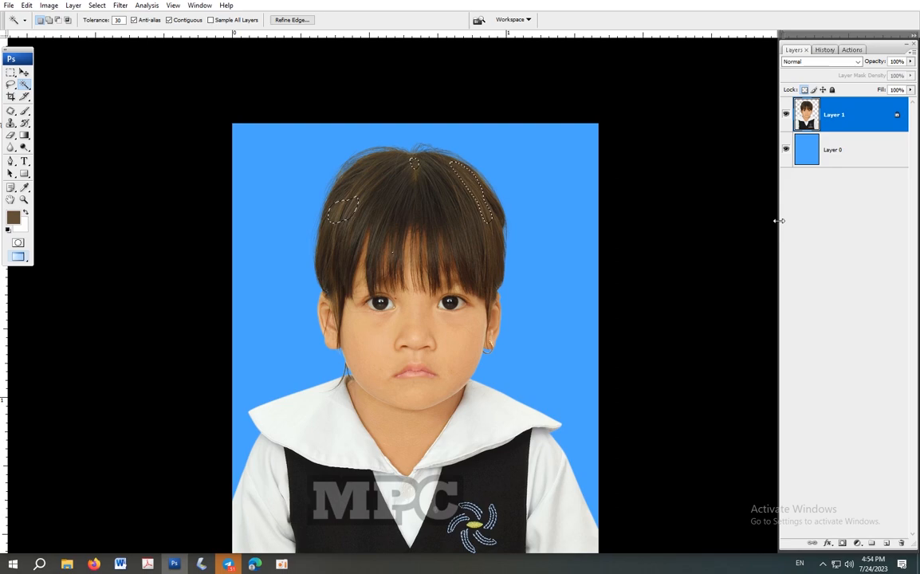
Shift the selected hair highlights toward blue by +48 with Color Balance, darken their shadows slightly with Levels, and deselect.
key("ctrl+b")
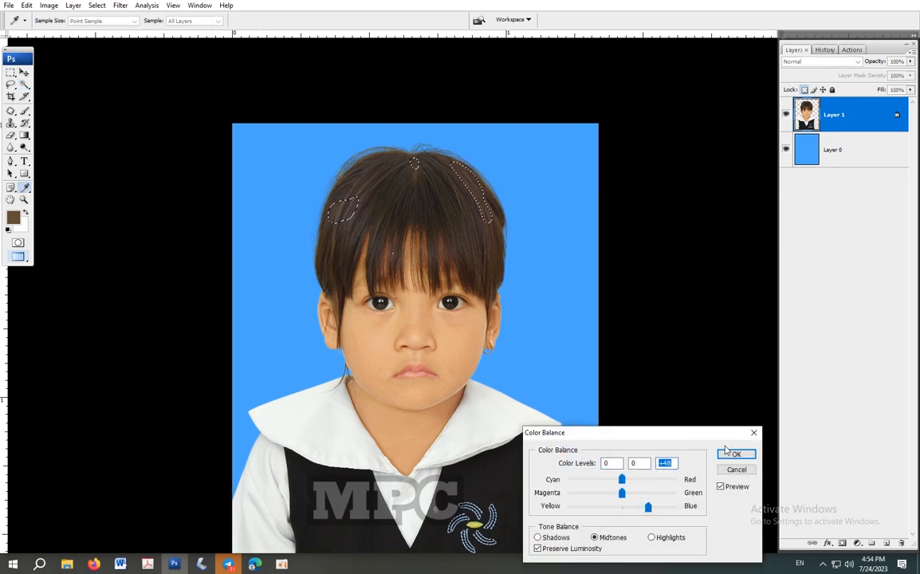
left_click(727, 452)
key("ctrl+l")
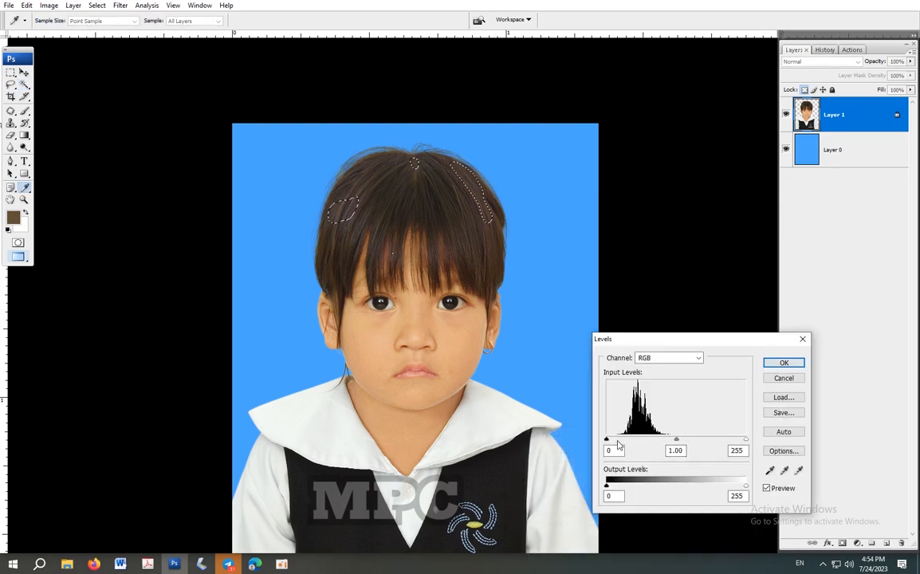
left_click_drag(607, 439, 614, 439)
left_click(784, 362)
key("ctrl+d")
Compare the hair before and after the color correction by switching between history states, checking it close up and at full view.
key("ctrl+minus")
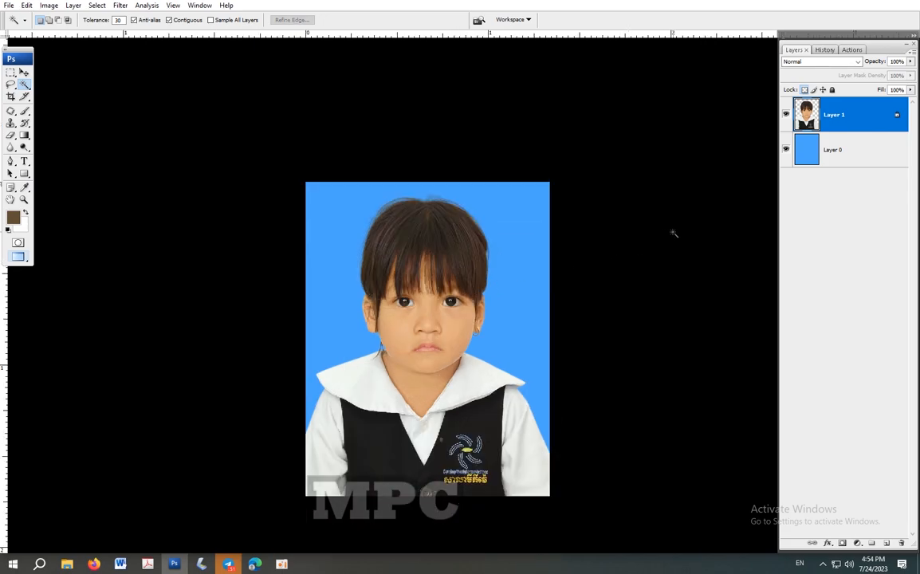
left_click(824, 50)
scroll(825, 335, "down", 15)
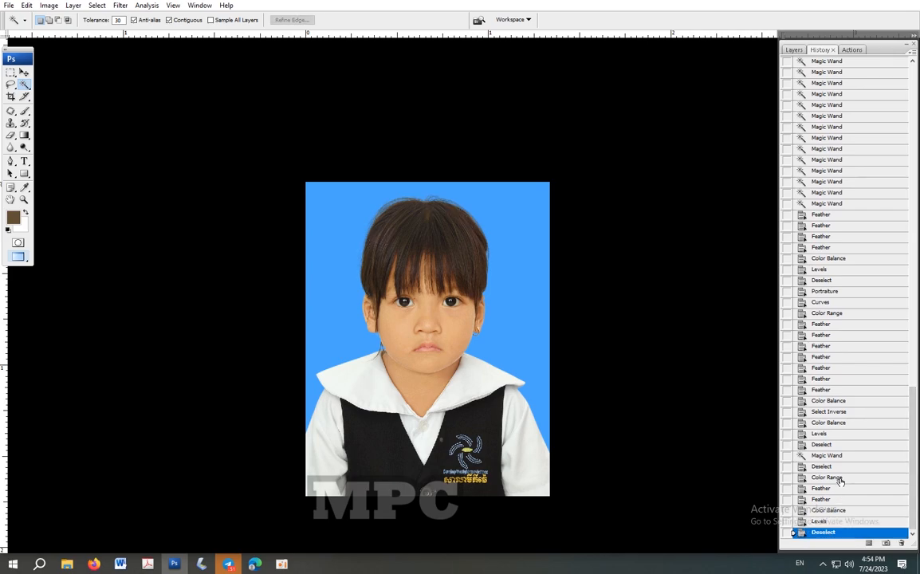
left_click(839, 468)
left_click(830, 532)
left_click(835, 467)
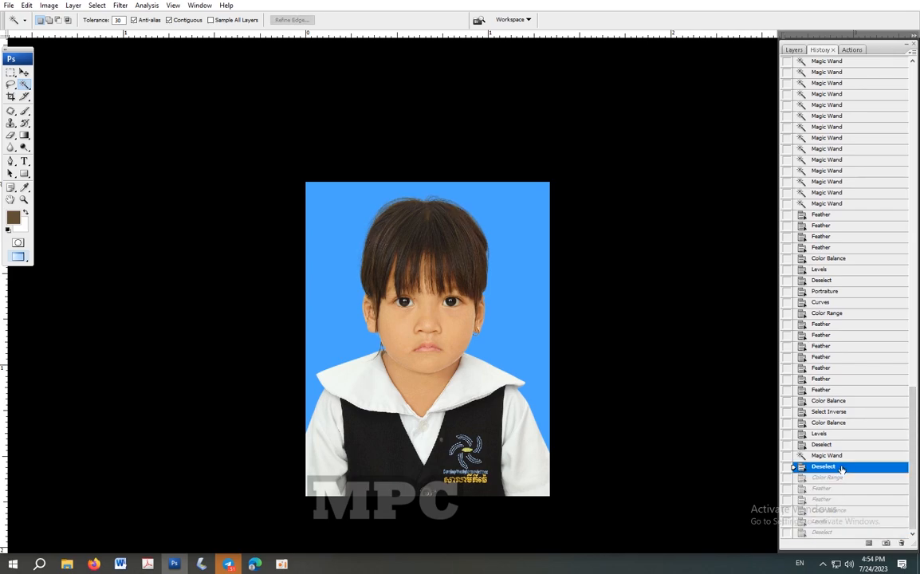
left_click(831, 532)
left_click_drag(298, 164, 517, 383)
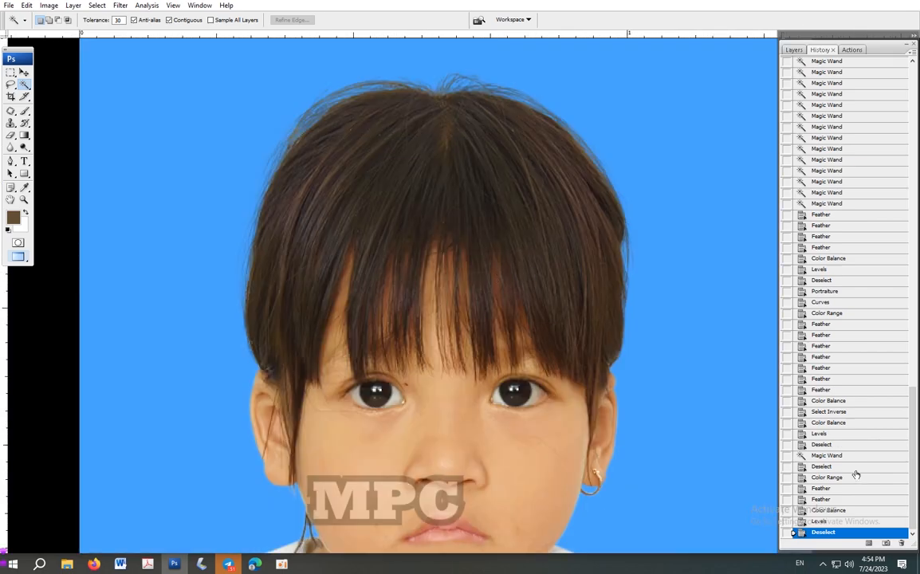
left_click(844, 468)
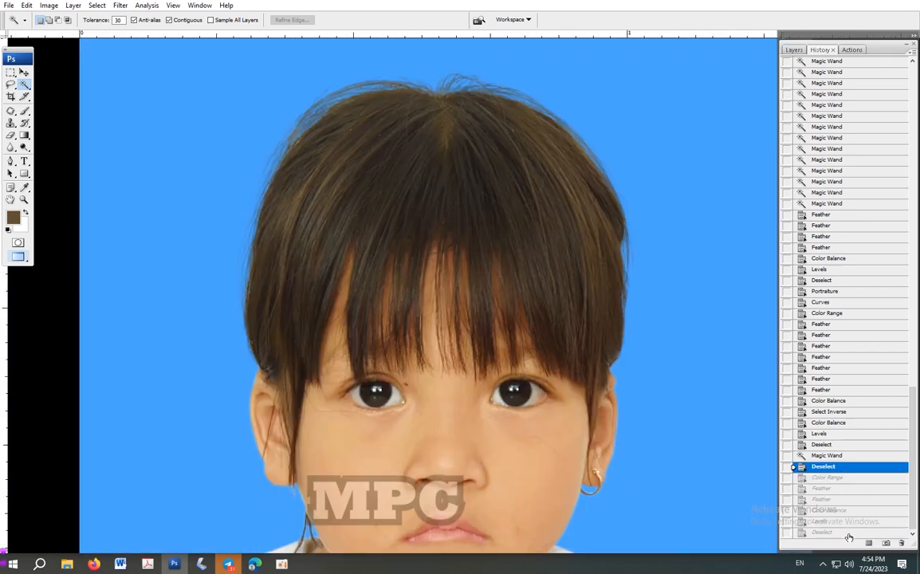
left_click(848, 534)
scroll(517, 364, "down", 2)
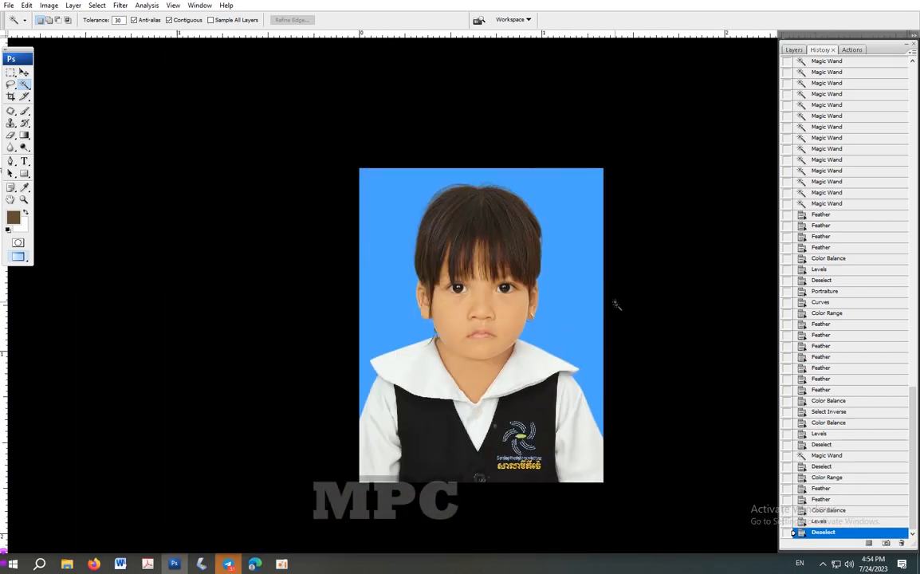
Save the retouched portrait as a JPEG copy named DSC_0353 in the 24.07.2023 folder, replacing the existing file.
key("ctrl+shift+s")
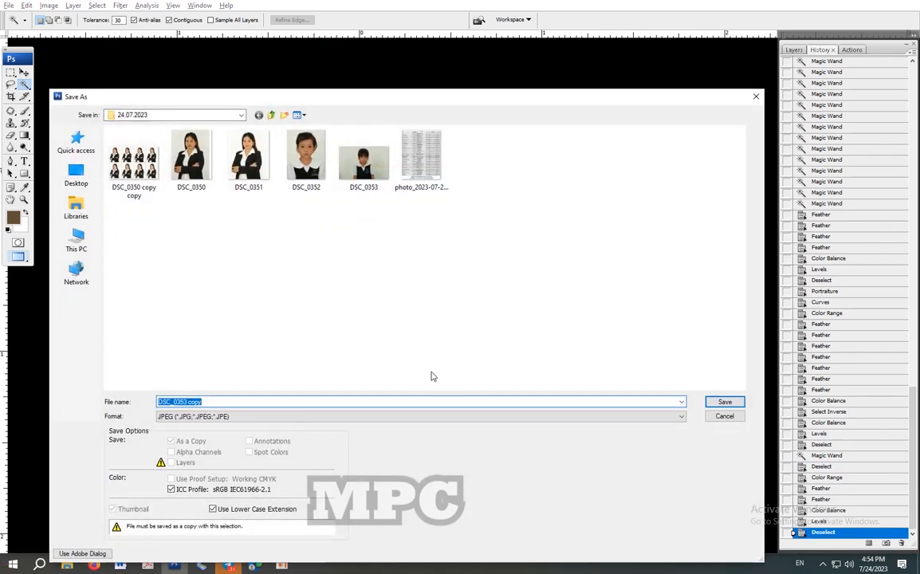
left_click(363, 177)
left_click(726, 402)
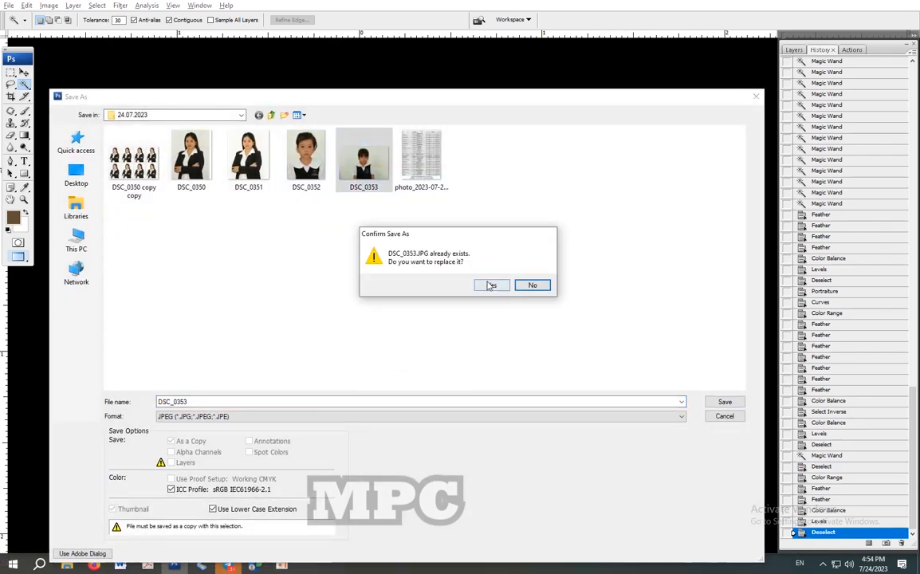
left_click(493, 285)
left_click(523, 152)
Lighten the solid blue background layer, Layer 0, by raising its Lightness with Hue/Saturation.
left_click(794, 49)
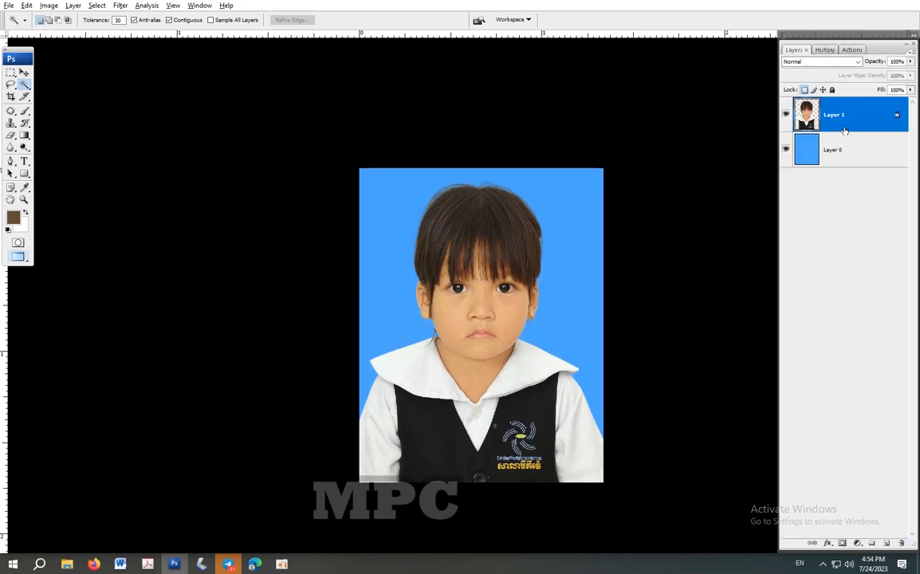
left_click(835, 150)
key("ctrl+u")
left_click_drag(681, 491, 694, 491)
left_click(792, 407)
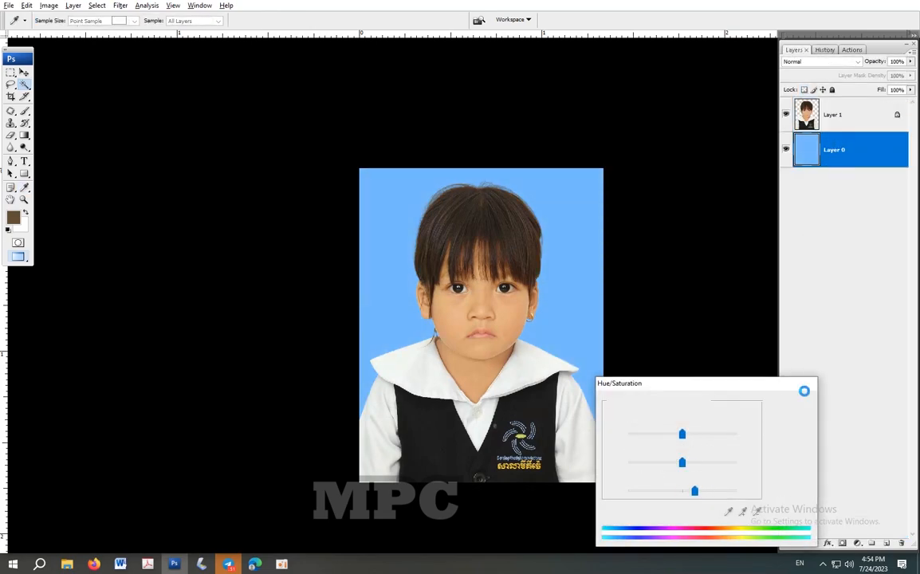
key("w")
Save the portrait again as JPEG over DSC_0353 and close the document.
key("shift+ctrl+s")
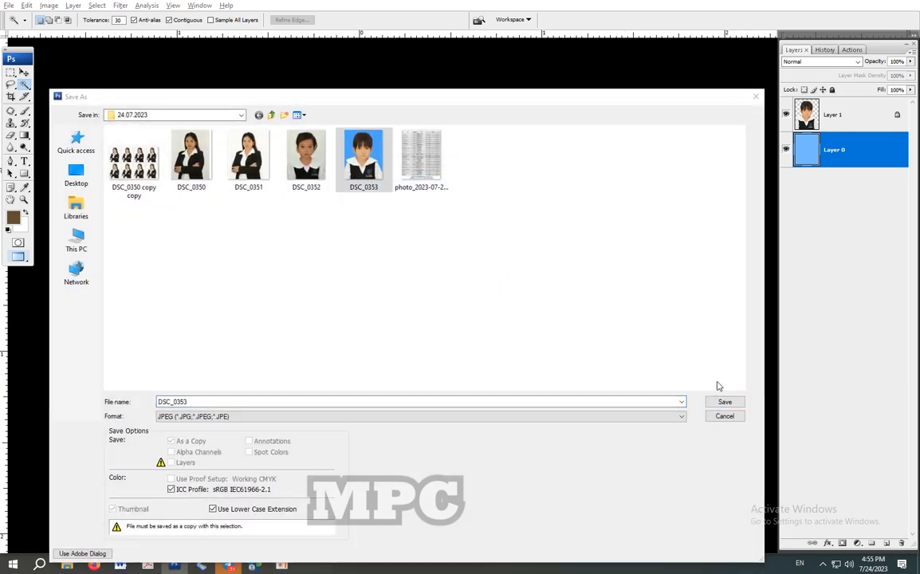
left_click(722, 401)
left_click(503, 283)
left_click(525, 156)
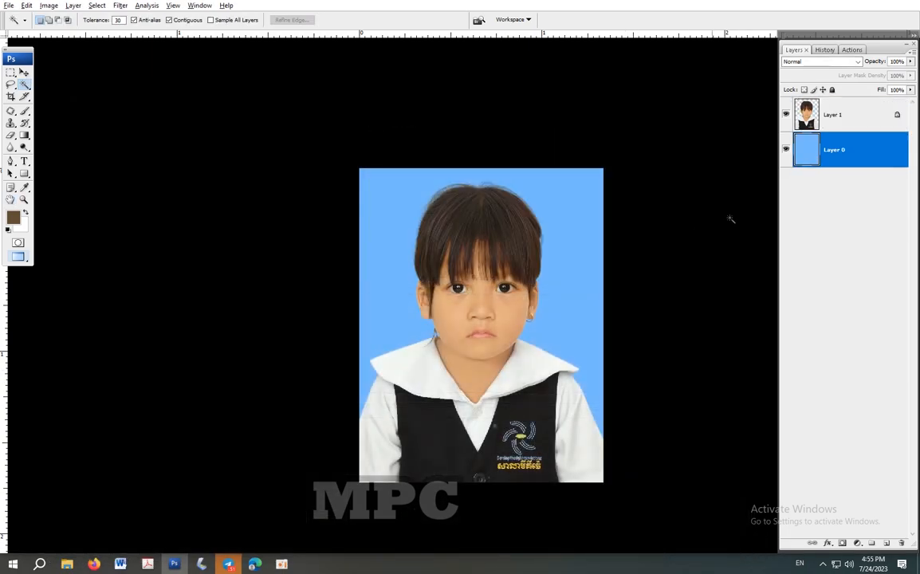
key("ctrl+w")
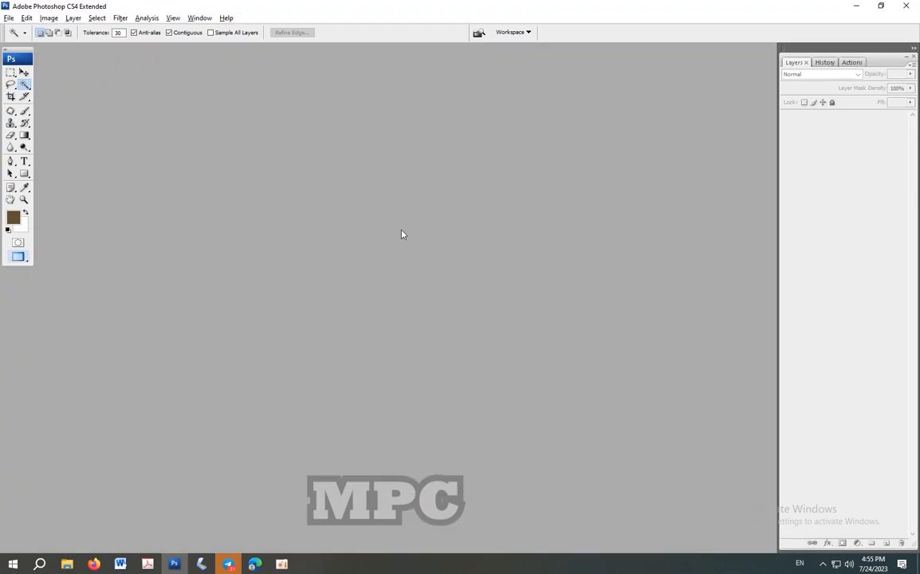
Open the saved DSC_0353.JPG and run the recorded action that arranges it into a print sheet of ten portraits in several sizes.
key("ctrl+o")
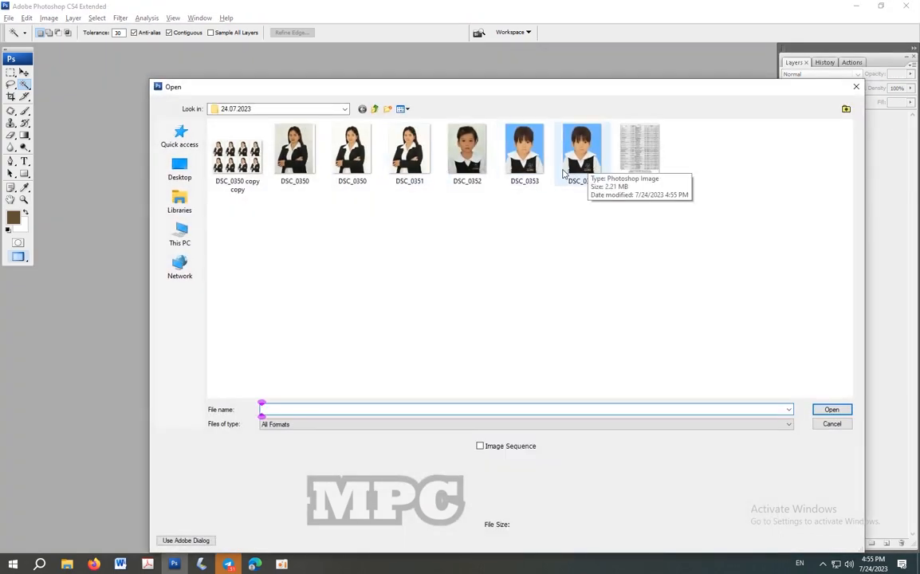
double_click(529, 170)
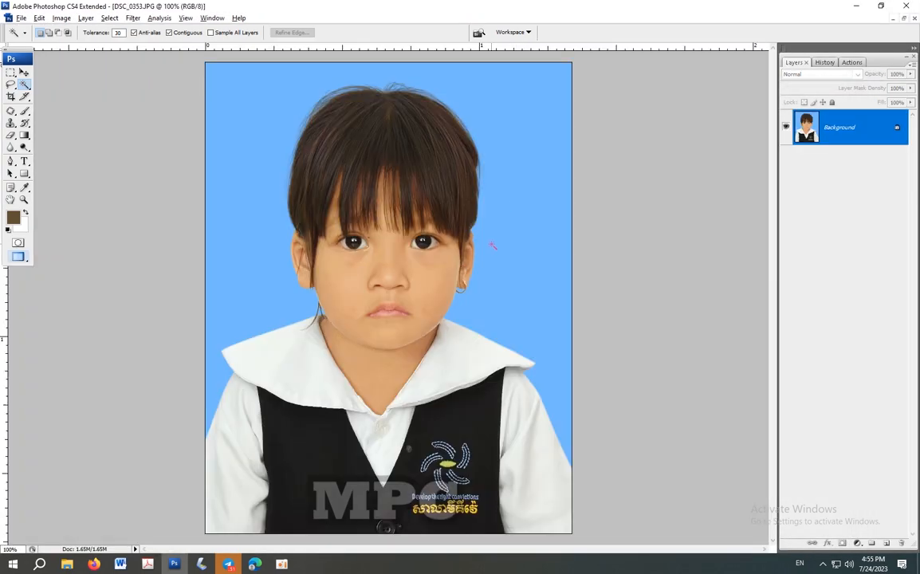
key("F2")
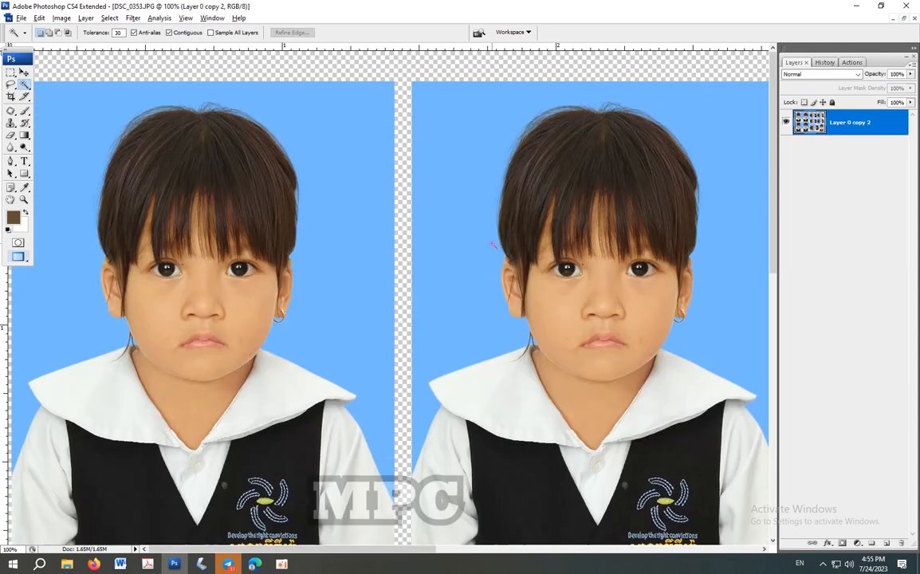
left_click(491, 244, "alt")
left_click(491, 244, "alt")
left_click(491, 245, "alt")
left_click(491, 244, "alt")
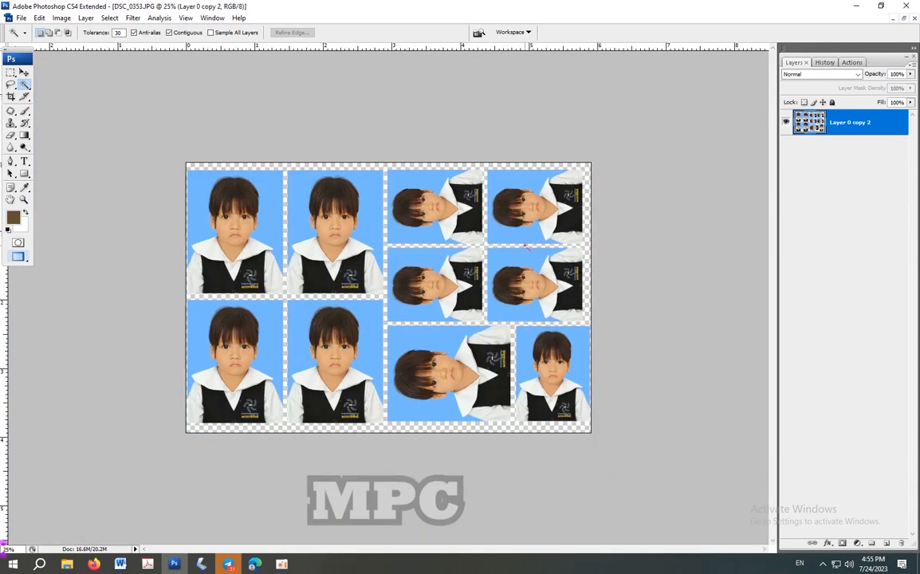
Compare the single opened portrait with the finished print sheet by switching between the Open and Free Transform history states.
left_click(824, 62)
left_click(833, 95)
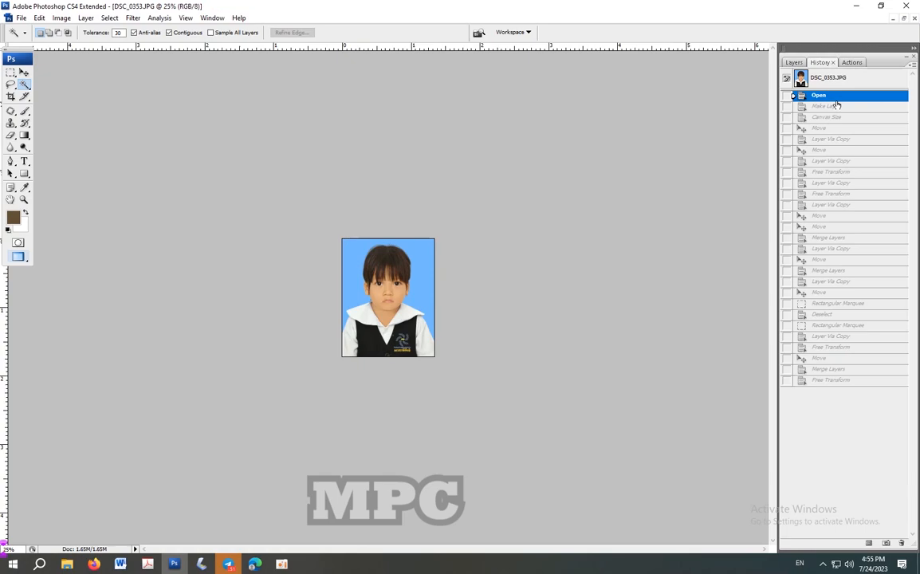
left_click(830, 380)
left_click(832, 95)
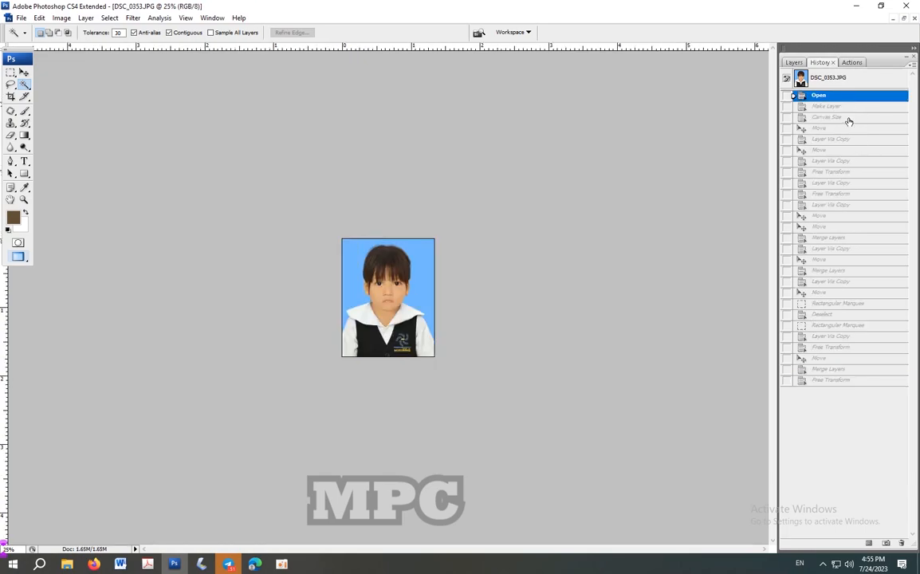
left_click(833, 380)
Brighten the print sheet with Levels by lowering the white input level to 243.
key("ctrl+l")
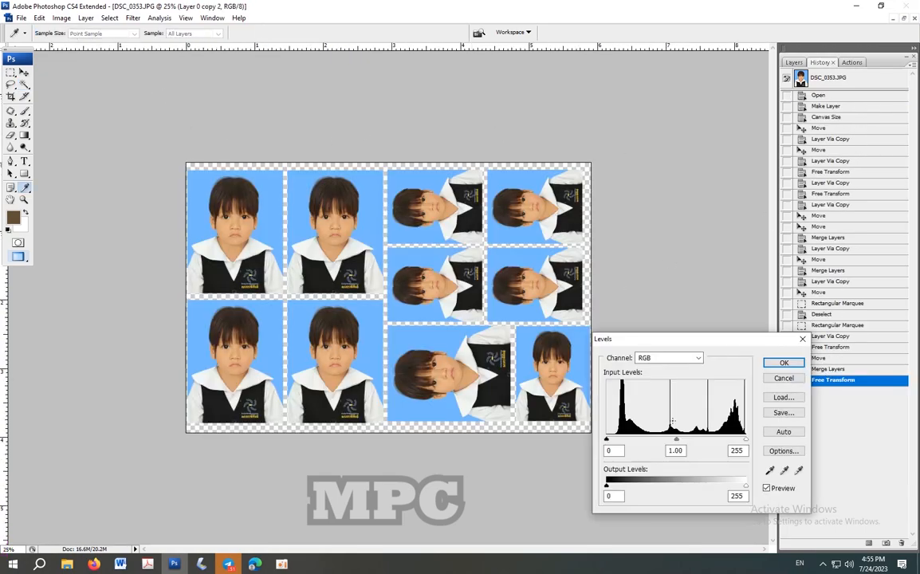
left_click_drag(741, 440, 738, 441)
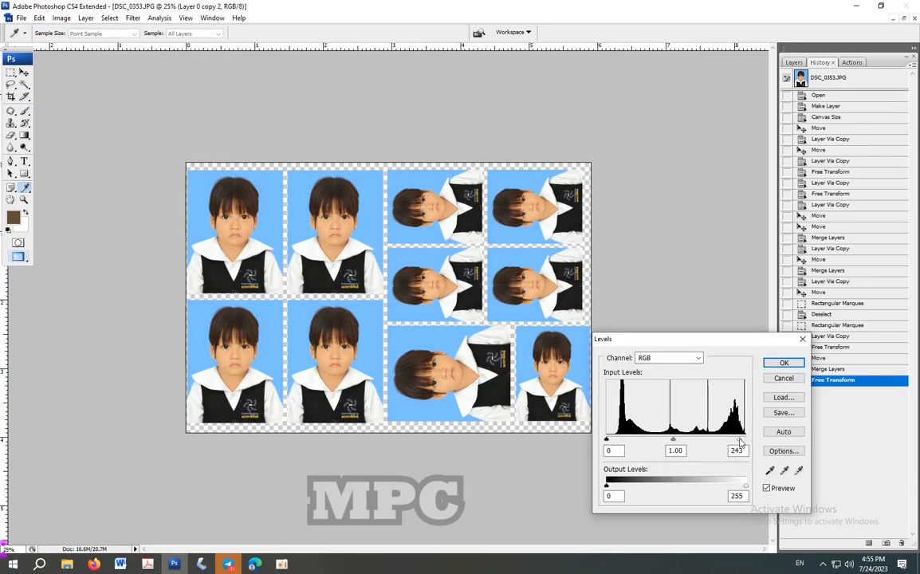
left_click(783, 364)
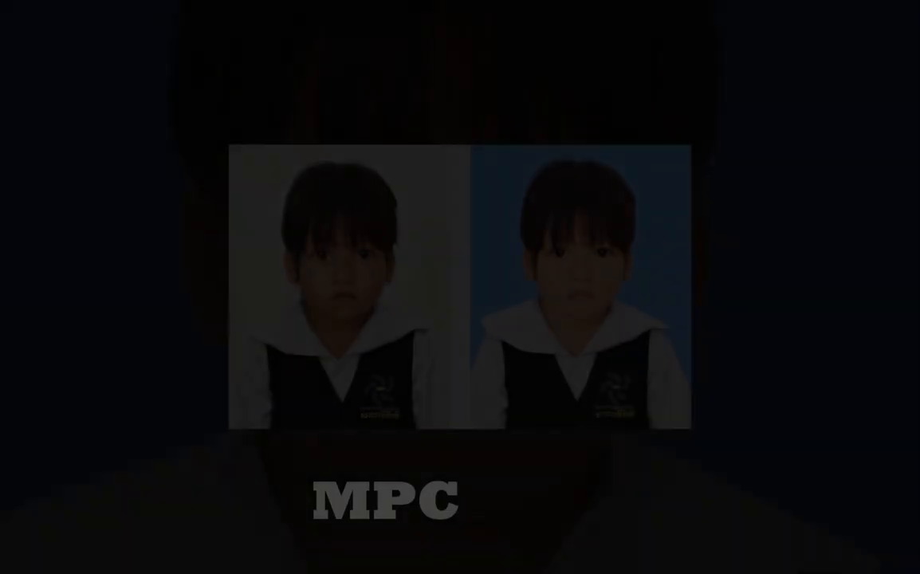